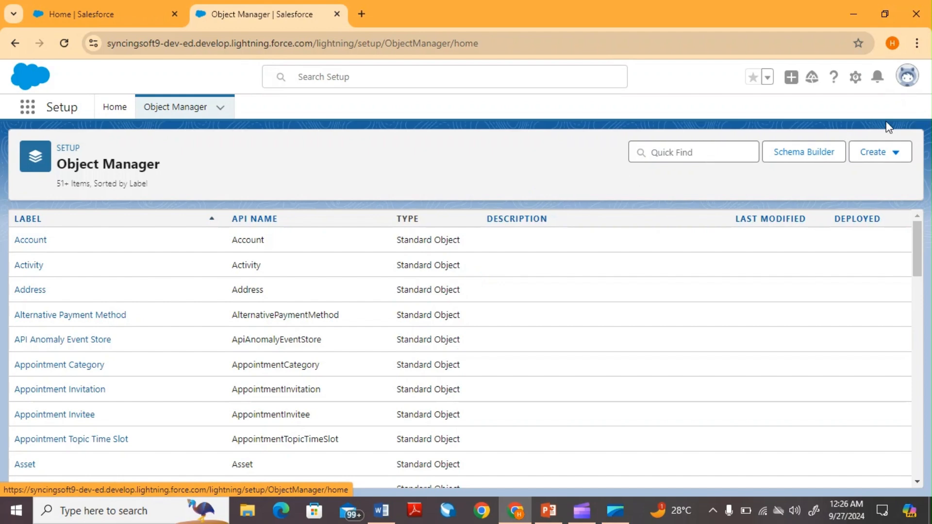
# Start a new custom object with the label Vehicle and the plural label Vehicles
pyautogui.click(863, 153)
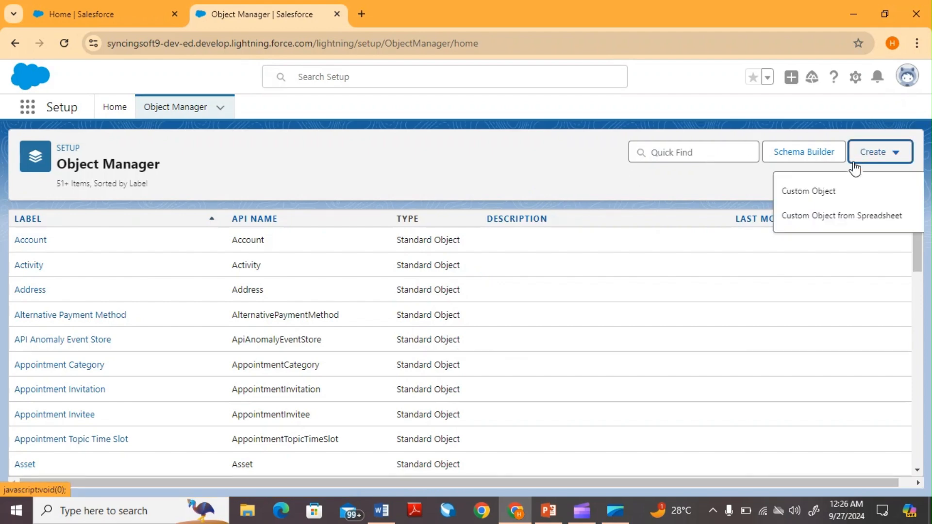
pyautogui.click(832, 191)
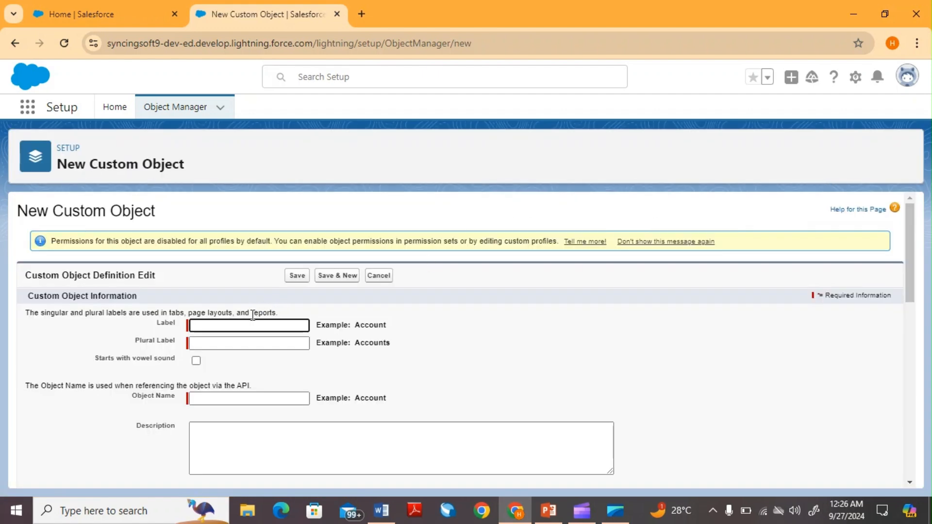
pyautogui.click(247, 326)
pyautogui.click(268, 427)
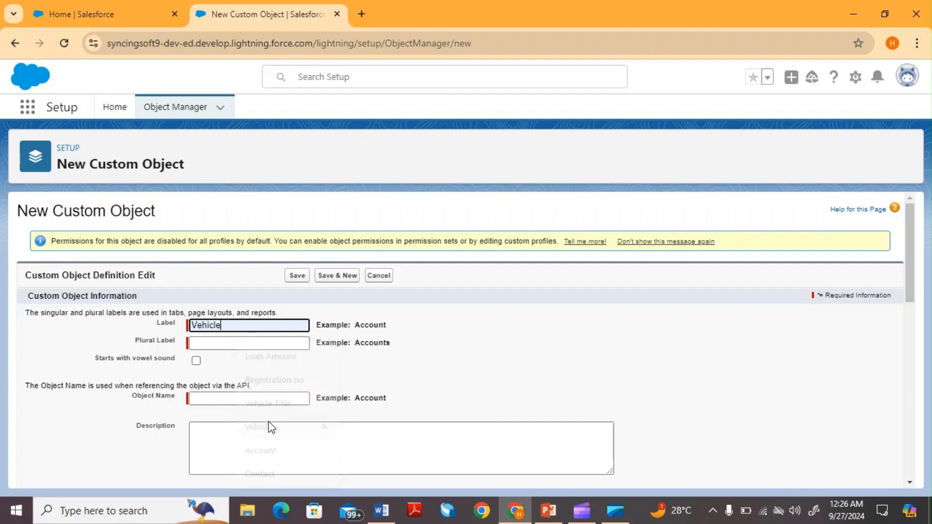
pyautogui.click(262, 343)
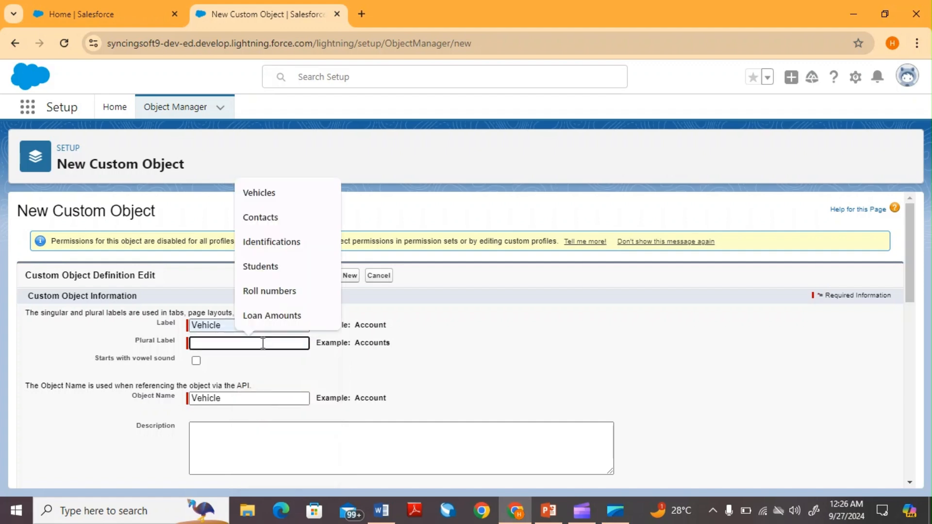
pyautogui.click(308, 194)
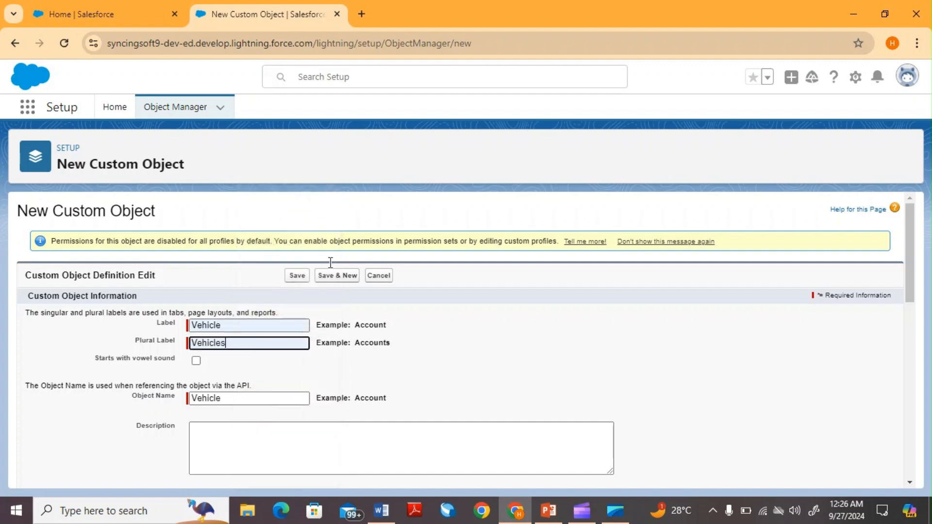
# Allow search for the Vehicle object, set the New Custom Tab Wizard to launch after saving, and save the object
pyautogui.scroll(-4, 340, 343)
pyautogui.scroll(-4, 343, 344)
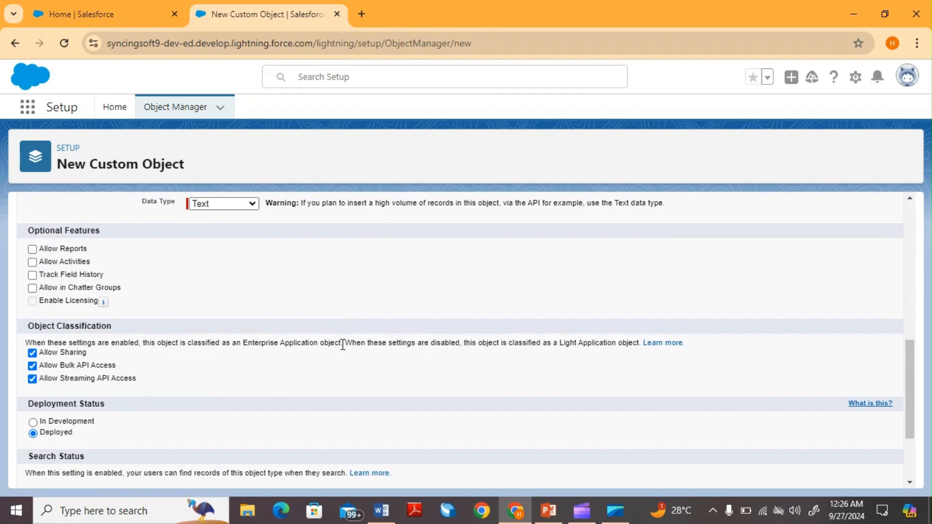
pyautogui.scroll(-1, 342, 345)
pyautogui.scroll(-2, 343, 345)
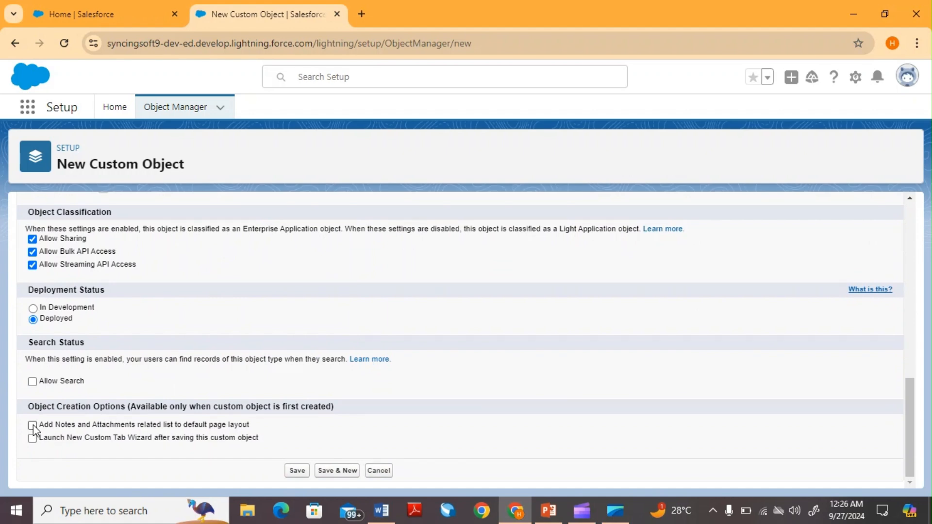
pyautogui.click(33, 381)
pyautogui.click(301, 472)
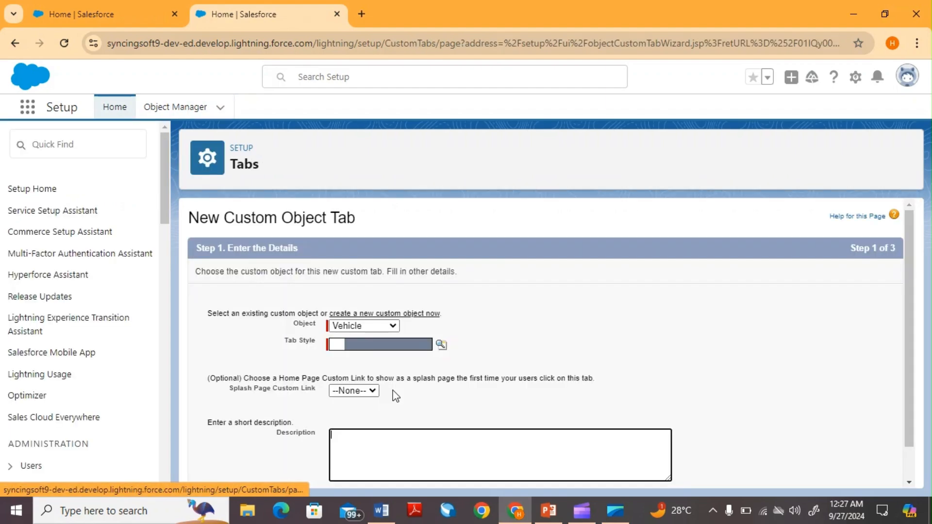
# Set the Vehicle tab's style to Guitar and proceed to the profile settings
pyautogui.click(440, 346)
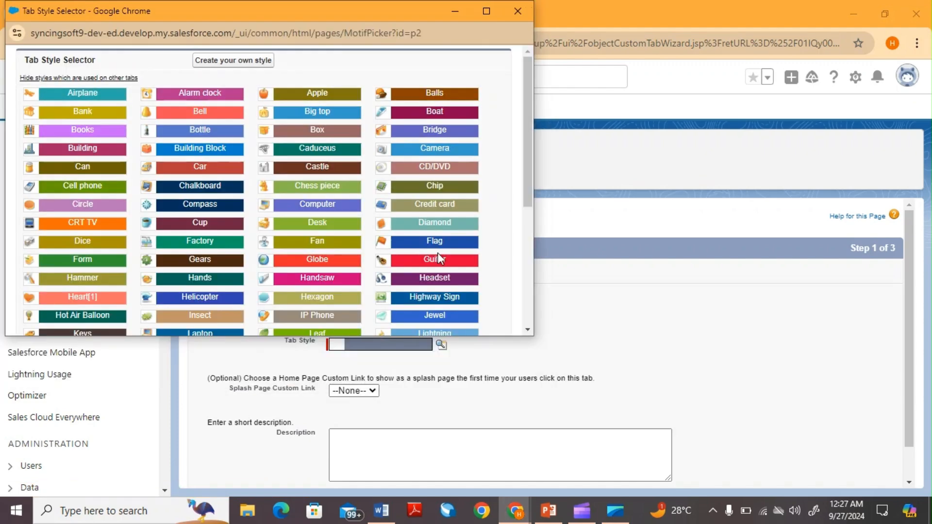
pyautogui.click(442, 265)
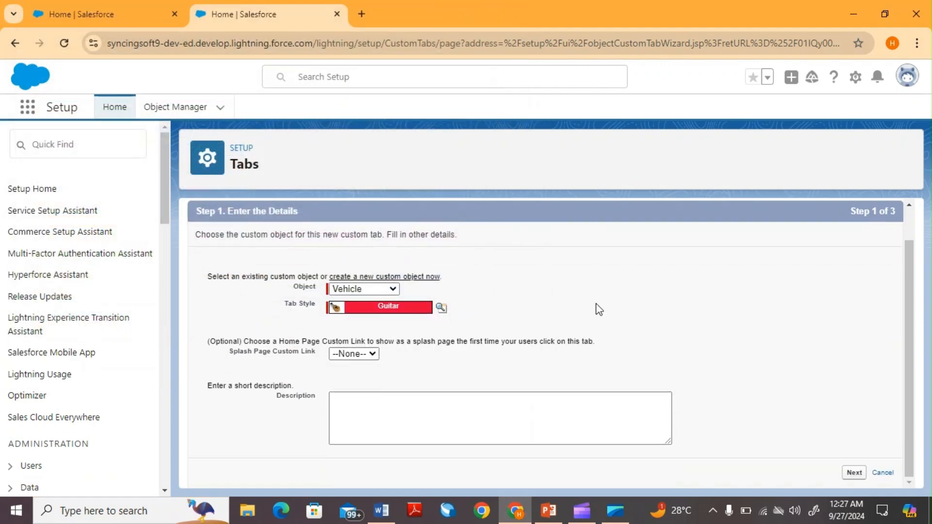
pyautogui.click(855, 475)
# Keep the tab visibility at Default On for all profiles, include the tab in all custom apps, and save it
pyautogui.scroll(-2, 640, 306)
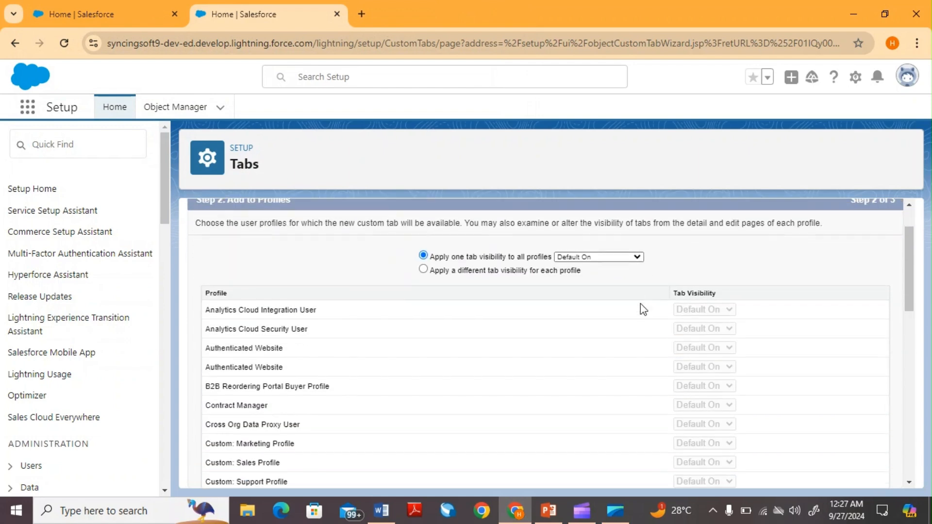
pyautogui.scroll(2, 640, 304)
pyautogui.scroll(-10, 640, 306)
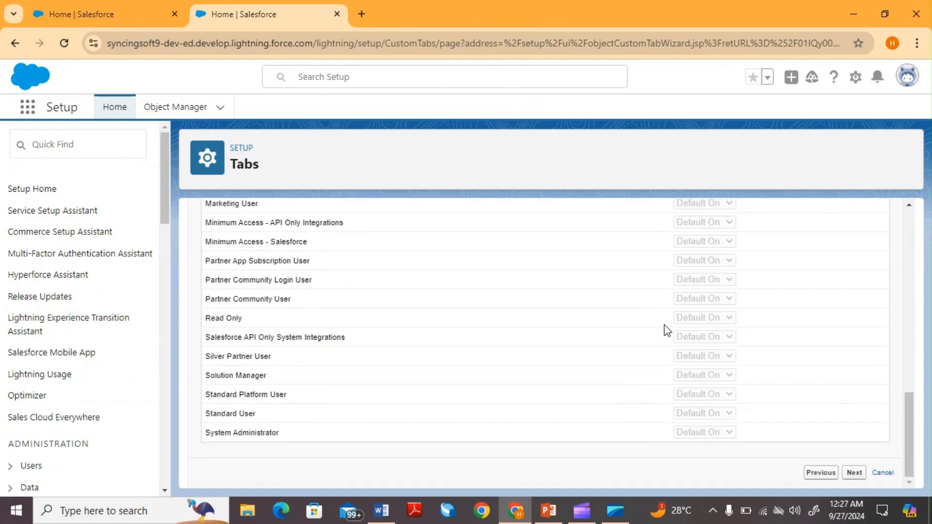
pyautogui.click(854, 472)
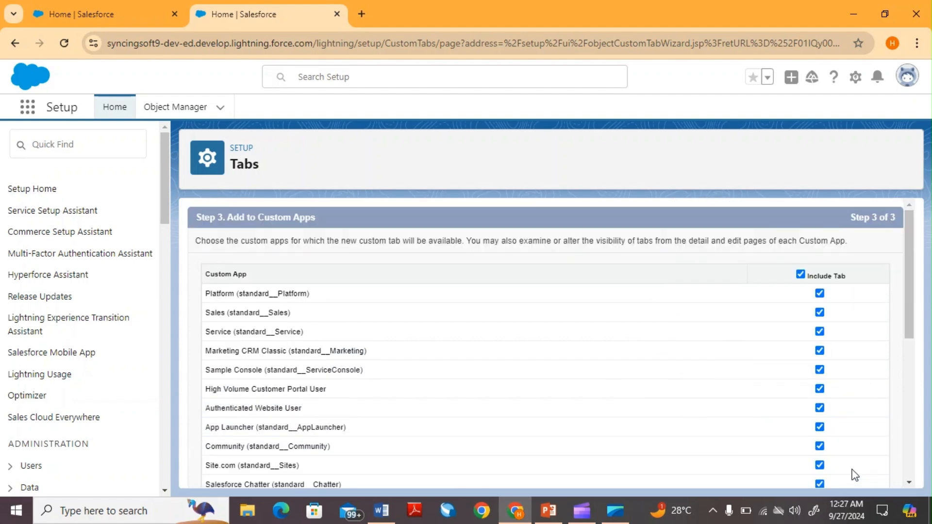
pyautogui.scroll(-10, 884, 433)
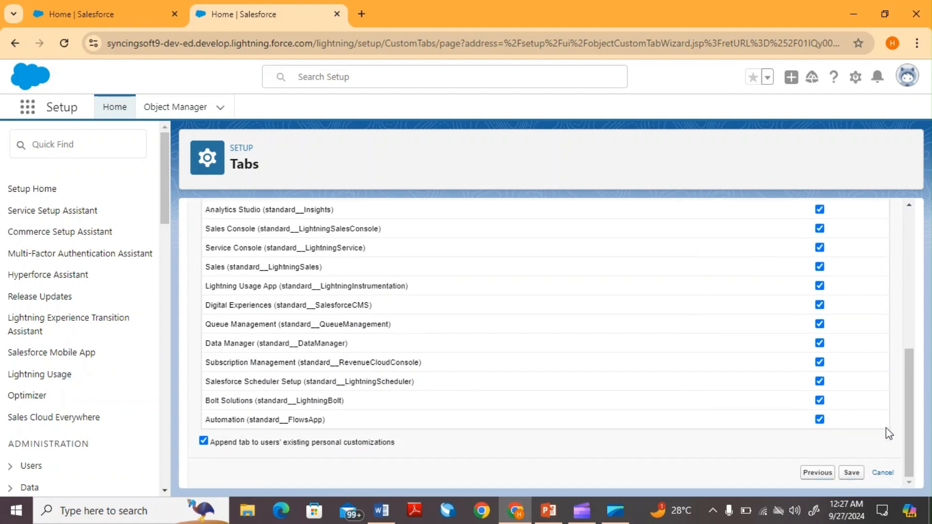
pyautogui.click(854, 473)
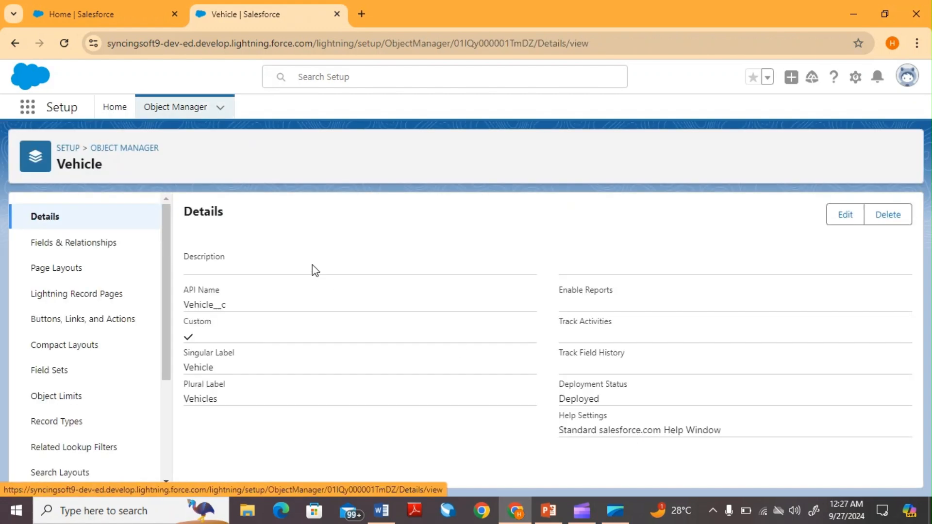
# Start a new custom field on the Vehicle object, check the Vehicle table in the PowerPoint slides, and choose the Text data type
pyautogui.click(110, 245)
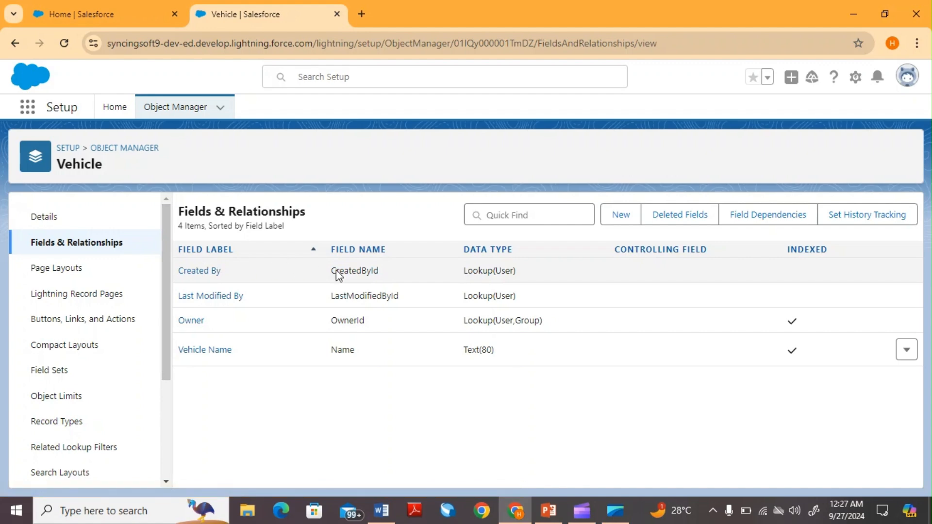
pyautogui.click(625, 218)
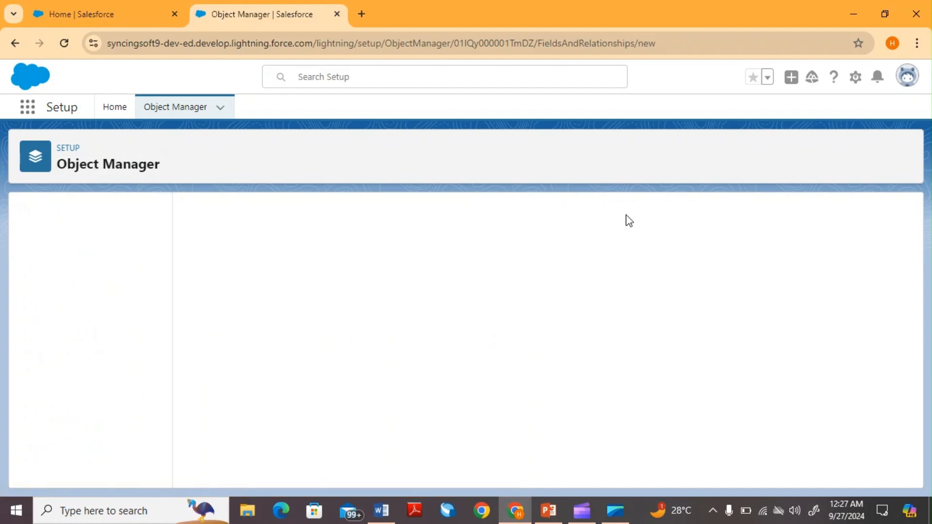
pyautogui.click(549, 513)
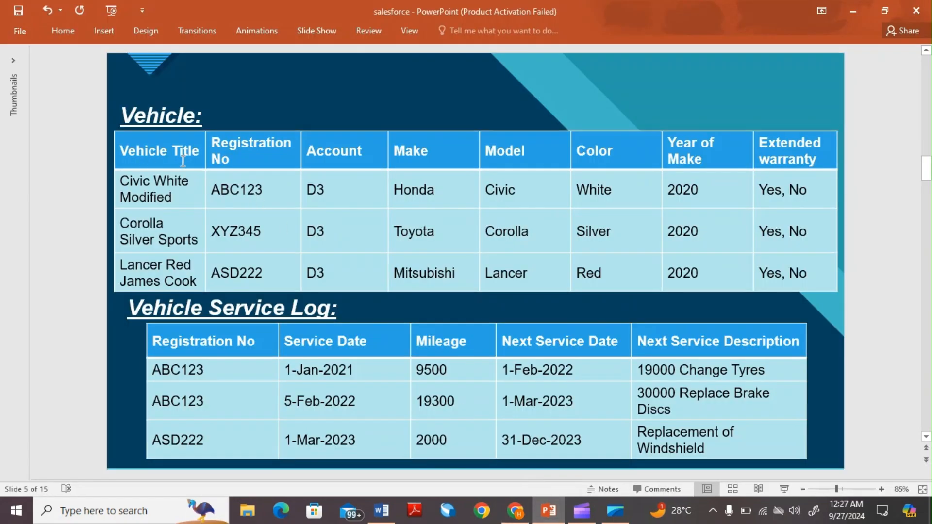
pyautogui.click(516, 512)
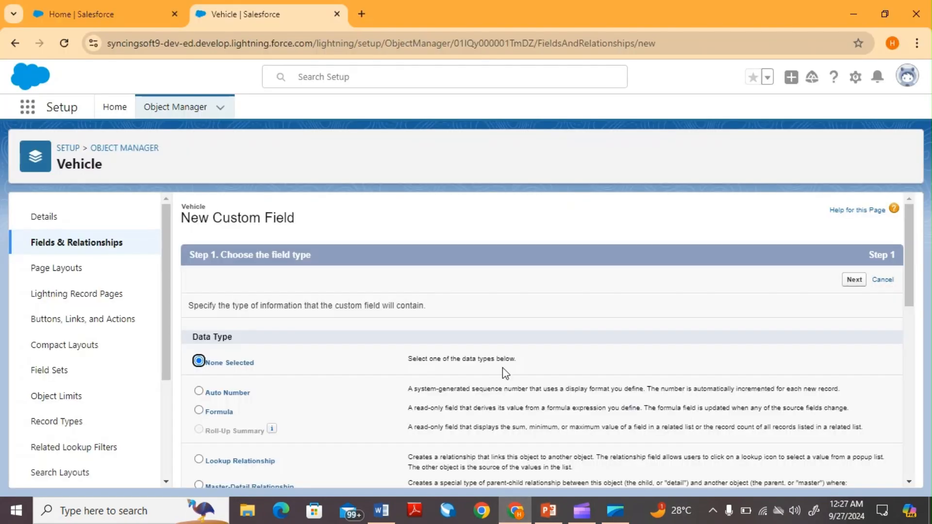
pyautogui.scroll(-10, 502, 368)
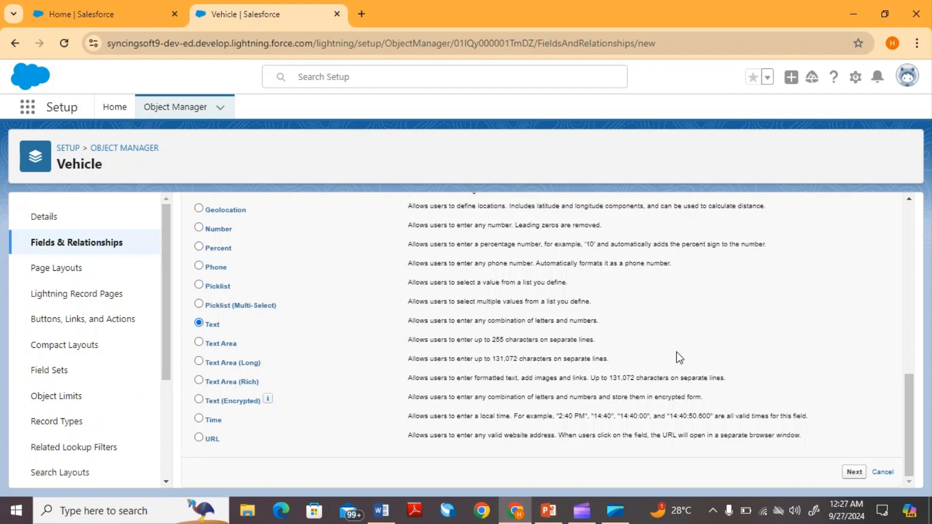
pyautogui.click(853, 472)
# Label the field Vehicle Title with length 20, keep the default field-level security and Vehicle Layout, and save it to start another field
pyautogui.moveTo(457, 311)
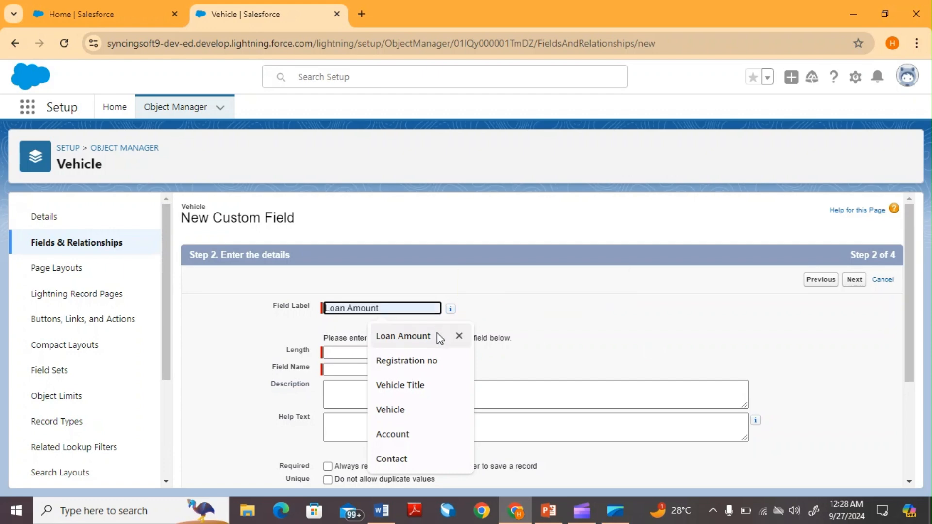
pyautogui.click(427, 381)
pyautogui.click(368, 353)
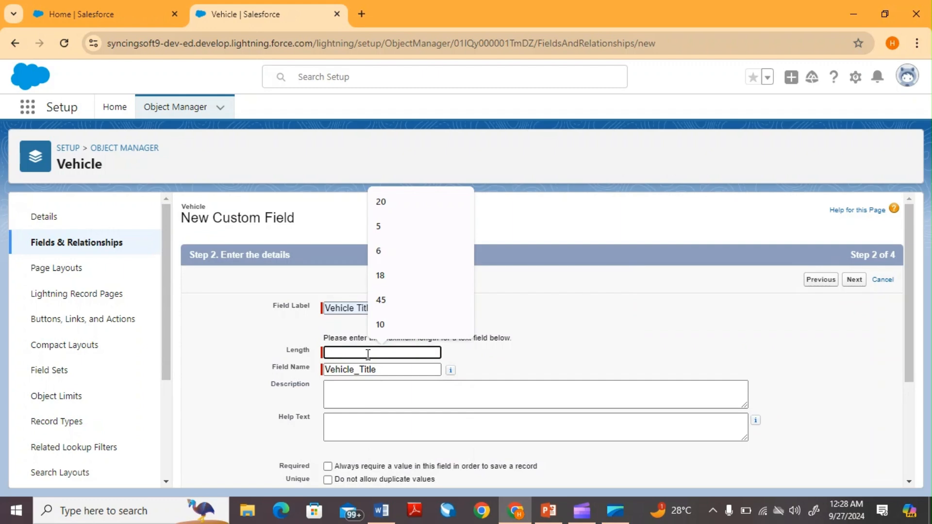
pyautogui.click(416, 209)
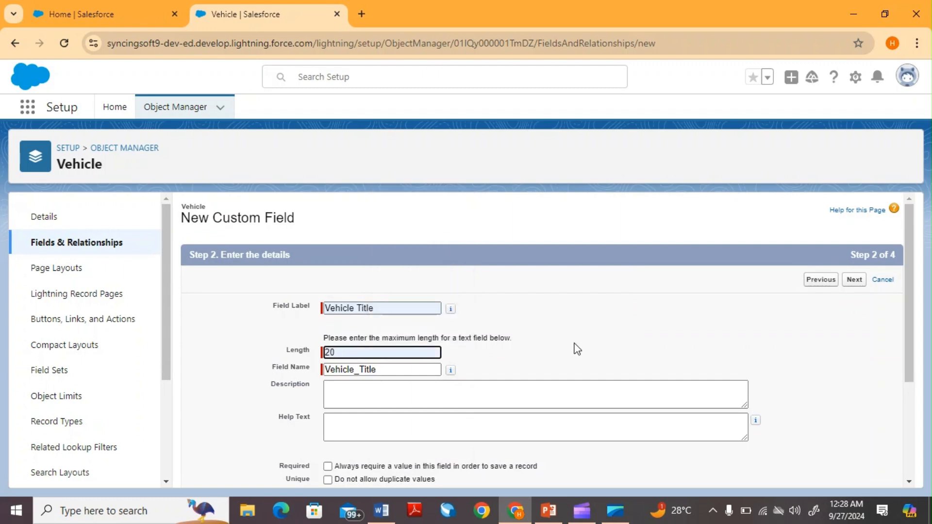
pyautogui.scroll(-2, 577, 349)
pyautogui.scroll(1, 577, 348)
pyautogui.click(859, 241)
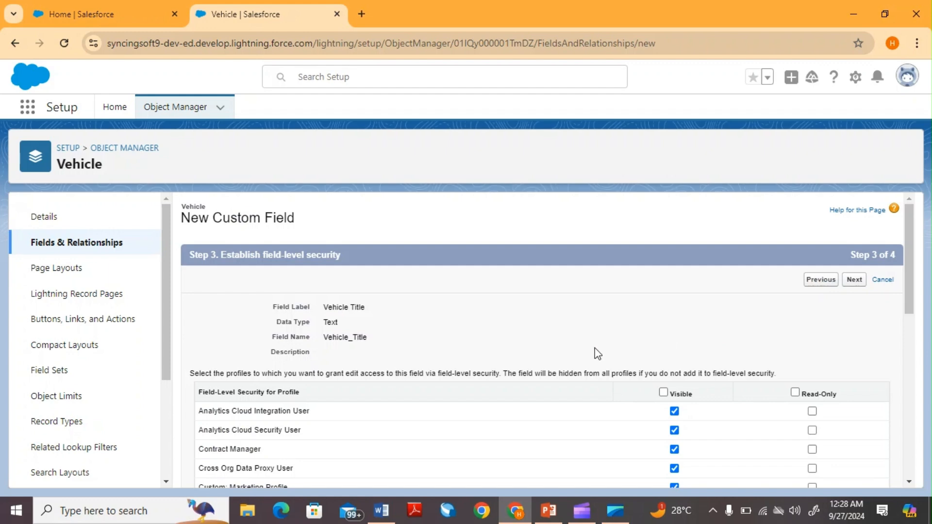
pyautogui.scroll(-12, 600, 348)
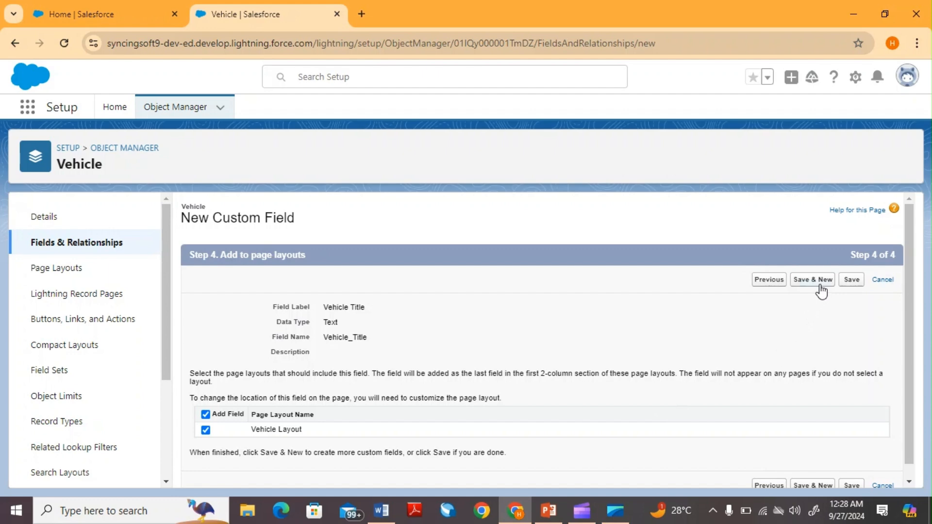
pyautogui.click(814, 282)
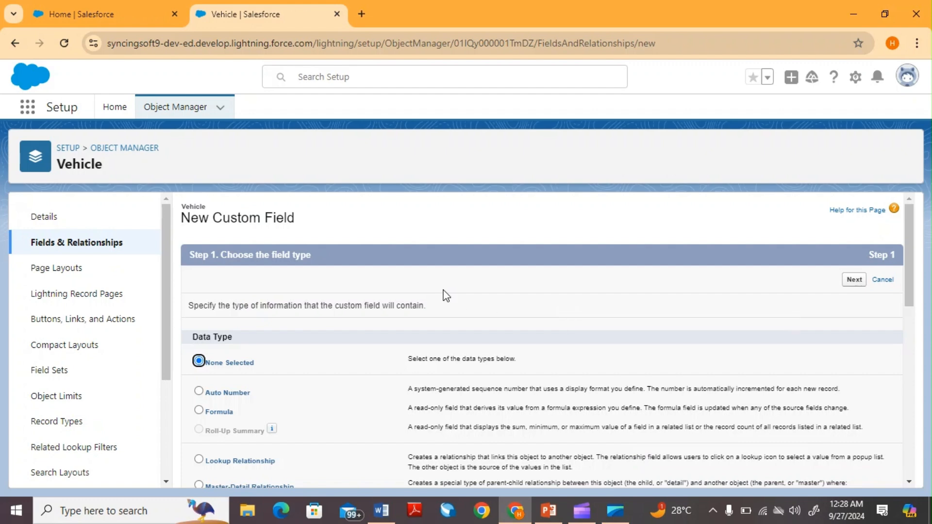
# Consult the Vehicle table in the PowerPoint slides for the next field and choose Text as its data type
pyautogui.click(542, 513)
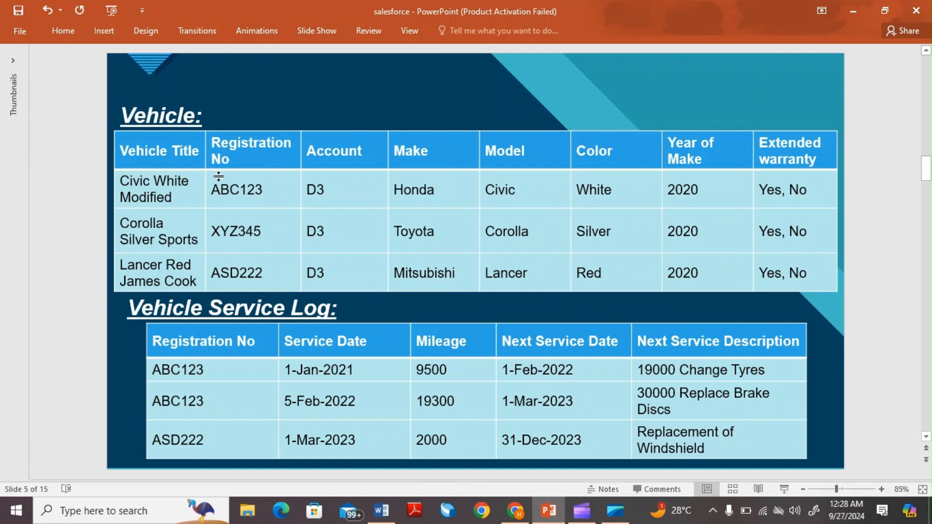
pyautogui.click(515, 511)
pyautogui.scroll(-8, 454, 281)
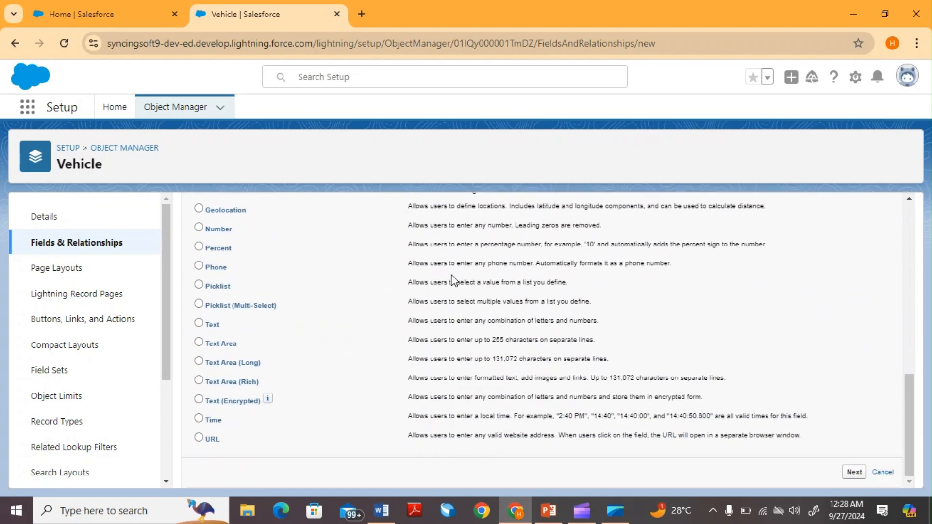
pyautogui.click(200, 323)
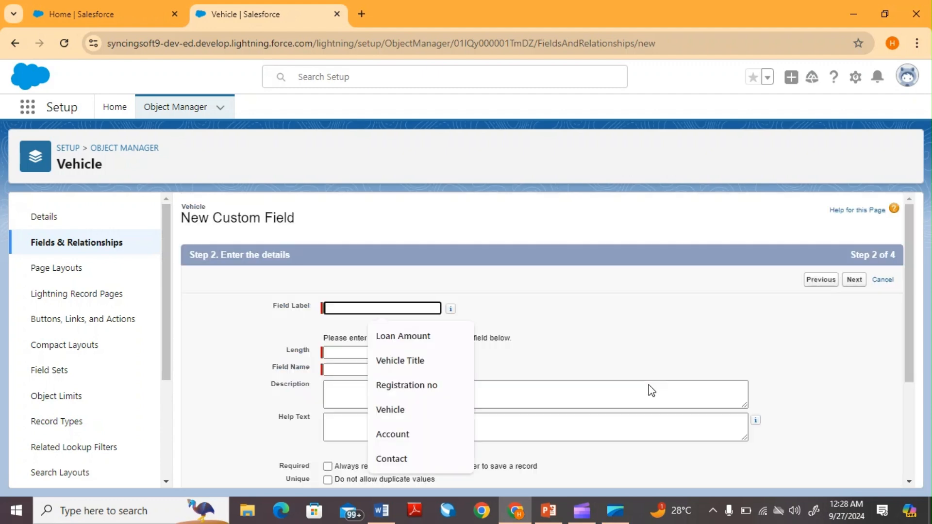
# Label the field Registration no with length 6, make it required and unique (case insensitive), and accept the default field-level security
pyautogui.click(425, 383)
pyautogui.click(387, 353)
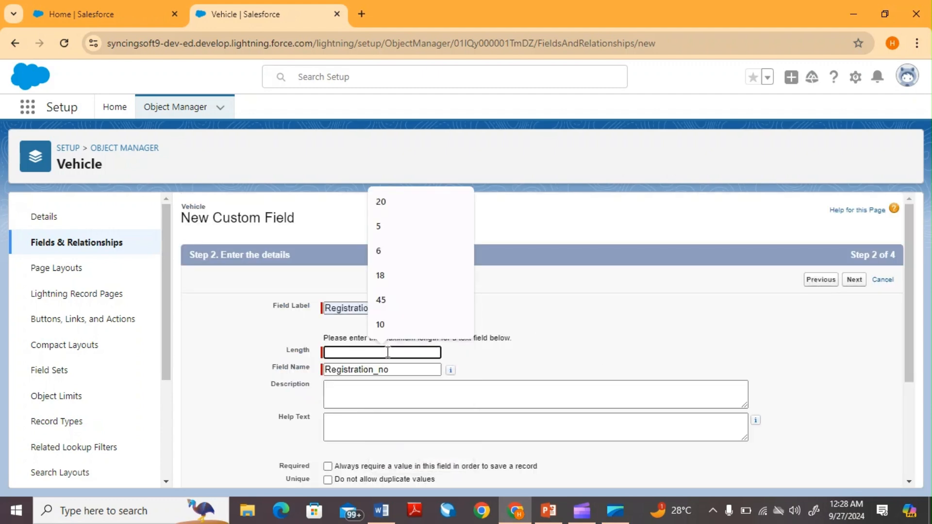
pyautogui.write('3')
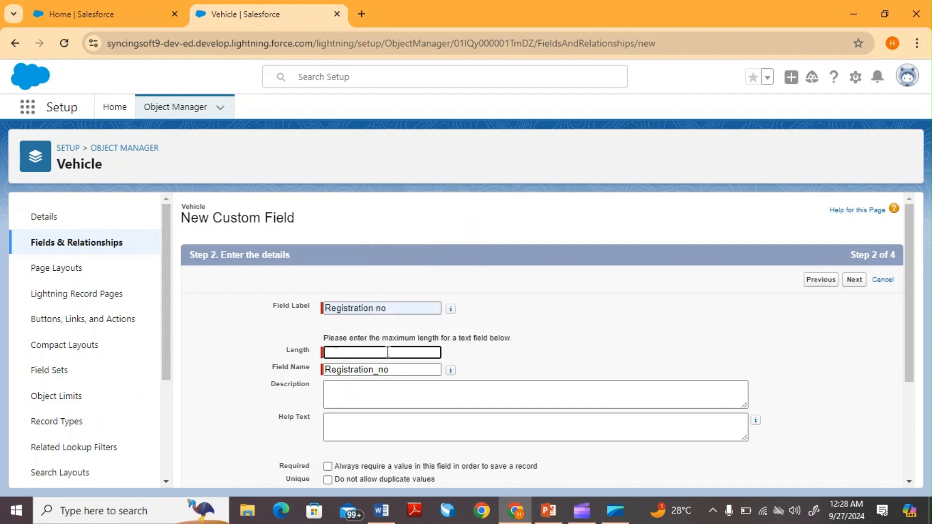
pyautogui.scroll(-3, 527, 369)
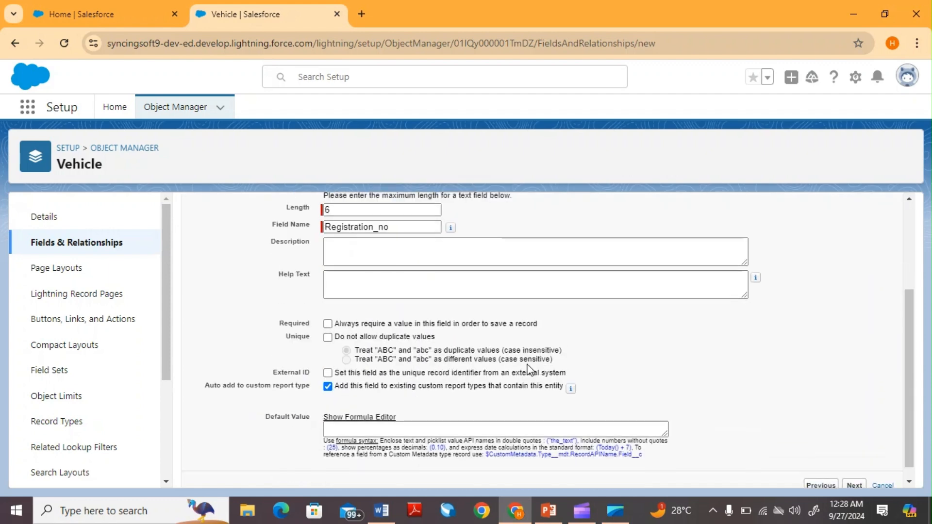
pyautogui.click(328, 335)
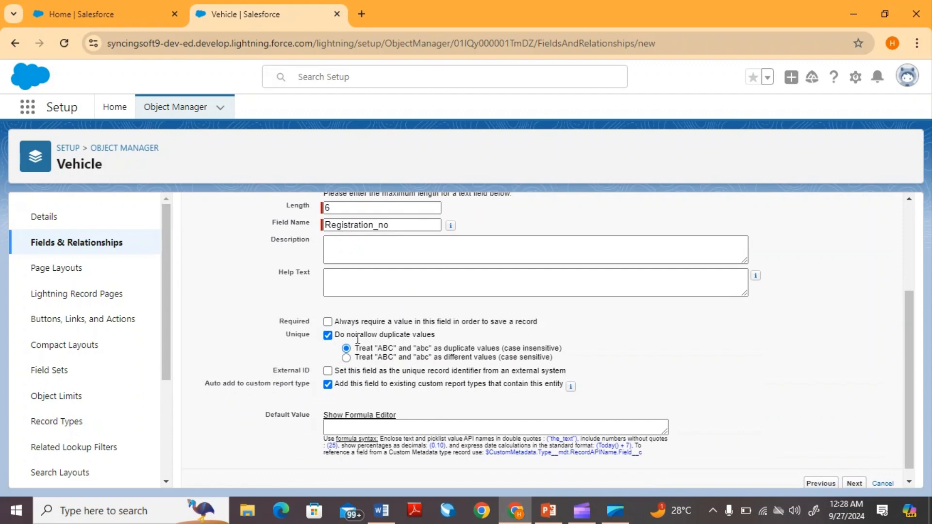
pyautogui.click(328, 322)
pyautogui.scroll(-1, 674, 373)
pyautogui.click(852, 474)
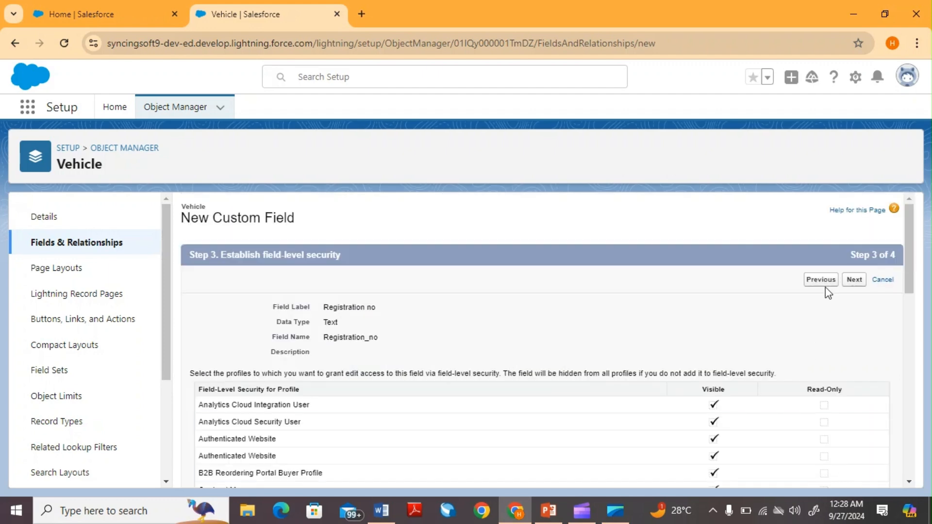
pyautogui.click(854, 283)
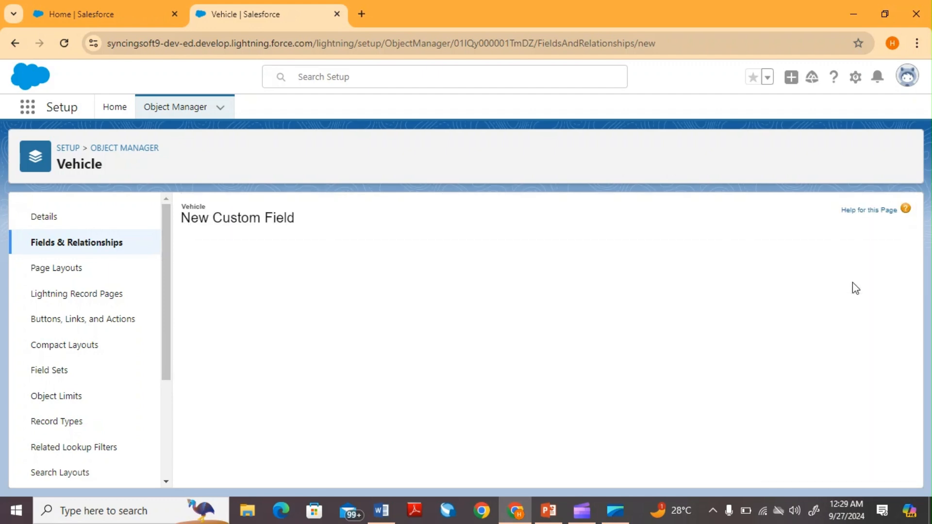
# Save the registration field to start another, consult the Vehicle table in the PowerPoint slides, and choose Text as the new field's data type
pyautogui.click(814, 281)
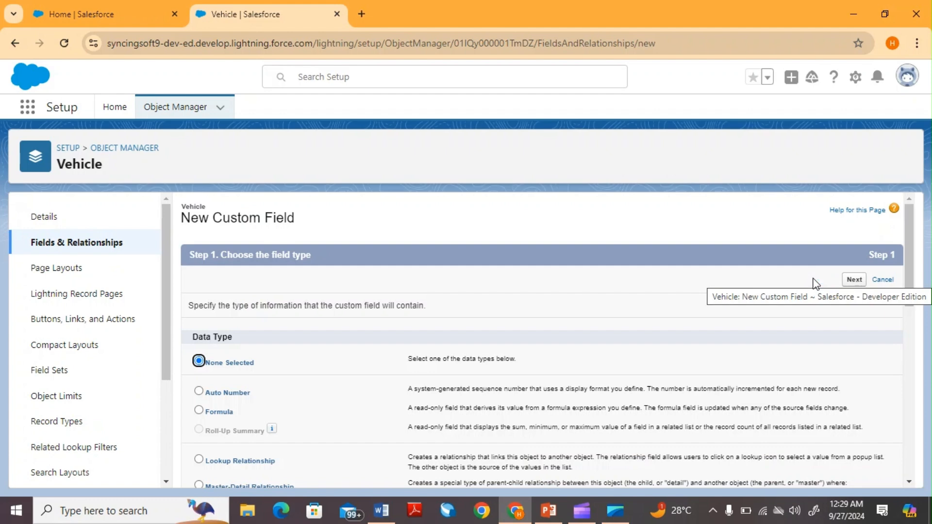
pyautogui.scroll(-1, 457, 322)
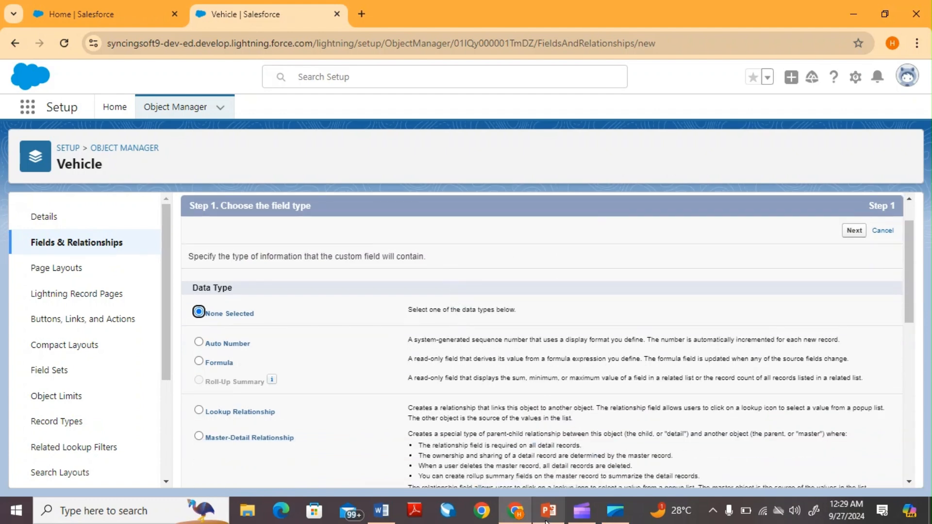
pyautogui.hotkey('alt', 'Tab')
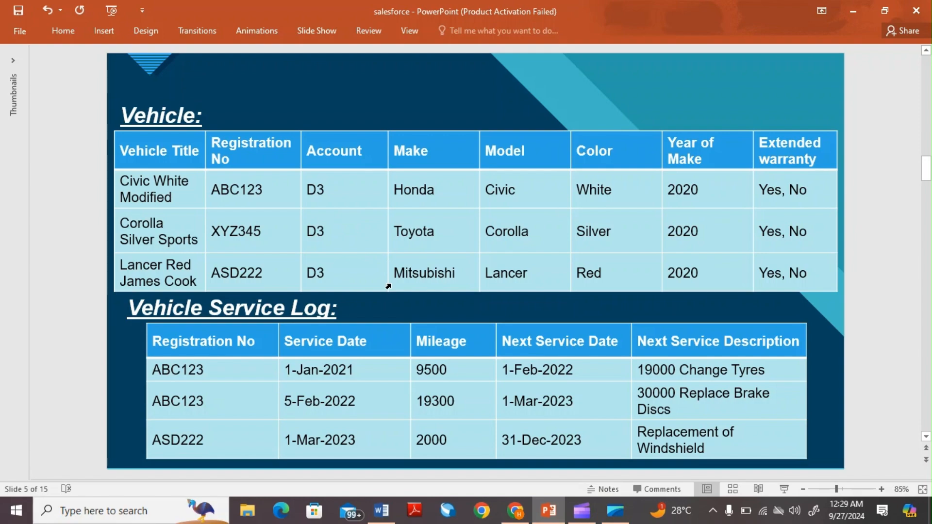
pyautogui.click(548, 510)
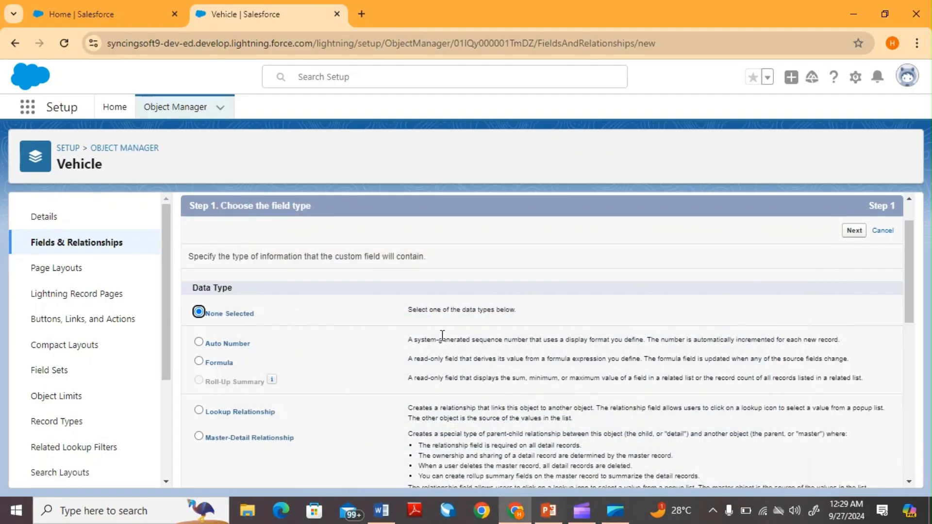
pyautogui.scroll(-5, 434, 318)
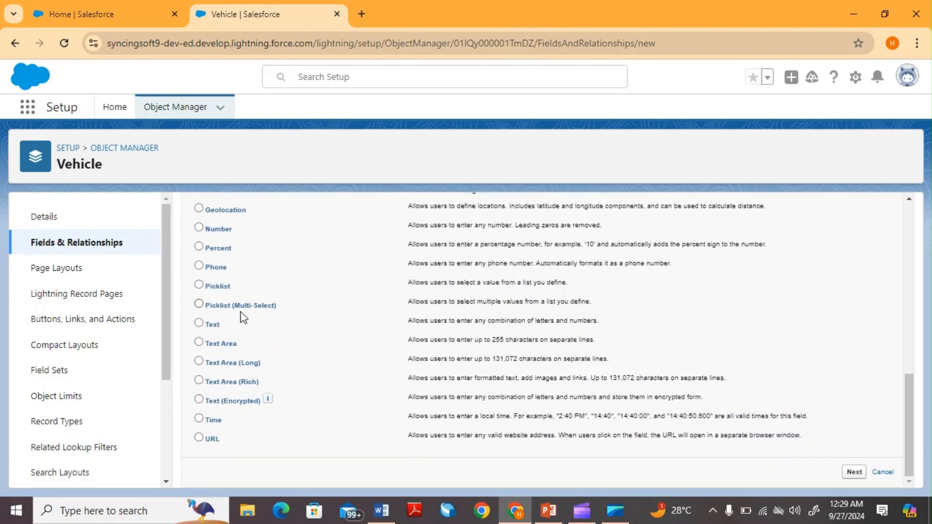
pyautogui.click(198, 327)
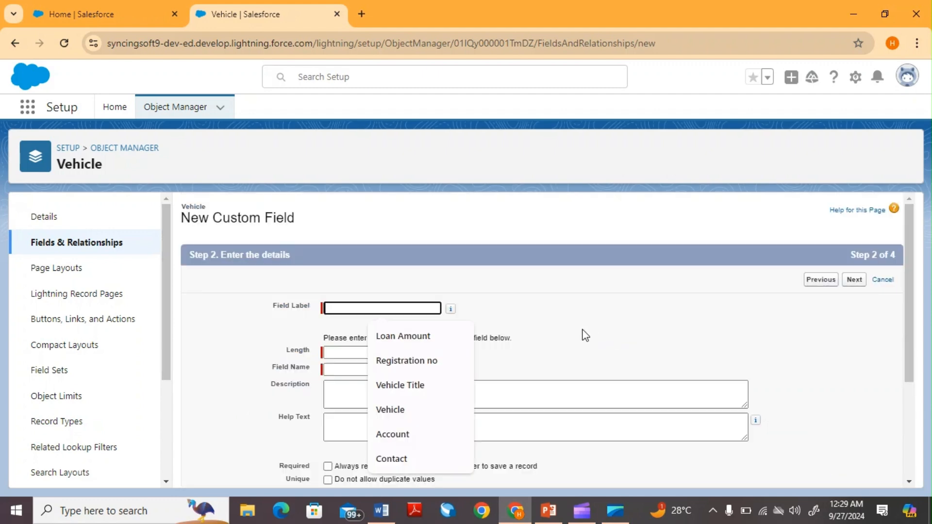
# Label the field Account with length 10, make it visible to all profiles, keep Vehicle Layout, and save it to start another field
pyautogui.click(393, 434)
pyautogui.click(369, 354)
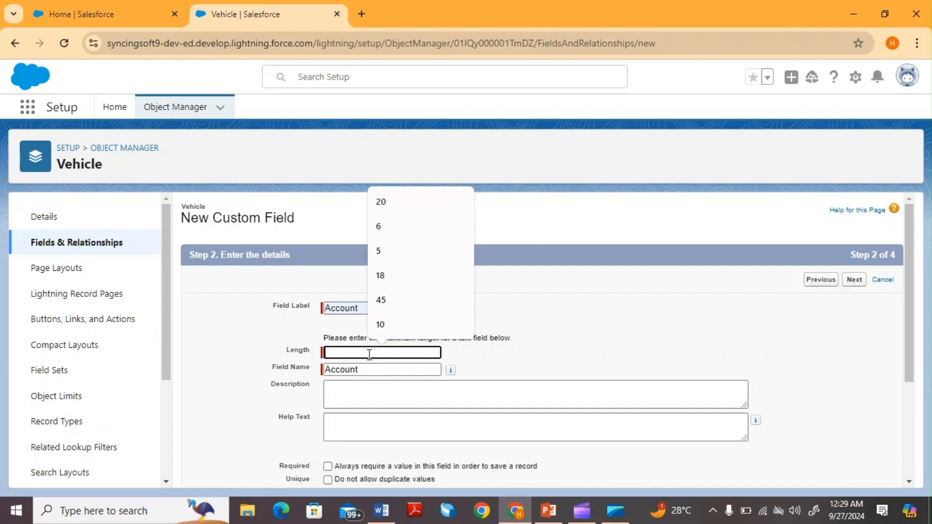
pyautogui.click(418, 323)
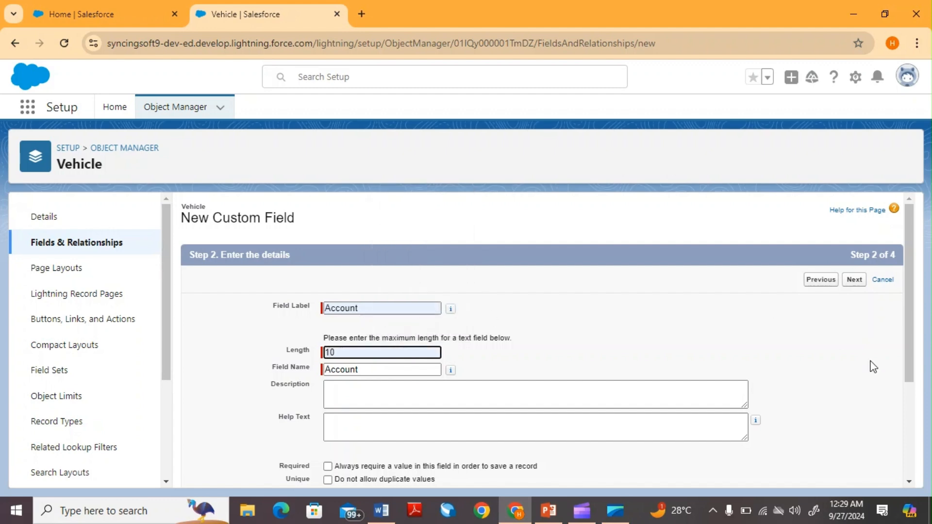
pyautogui.click(855, 281)
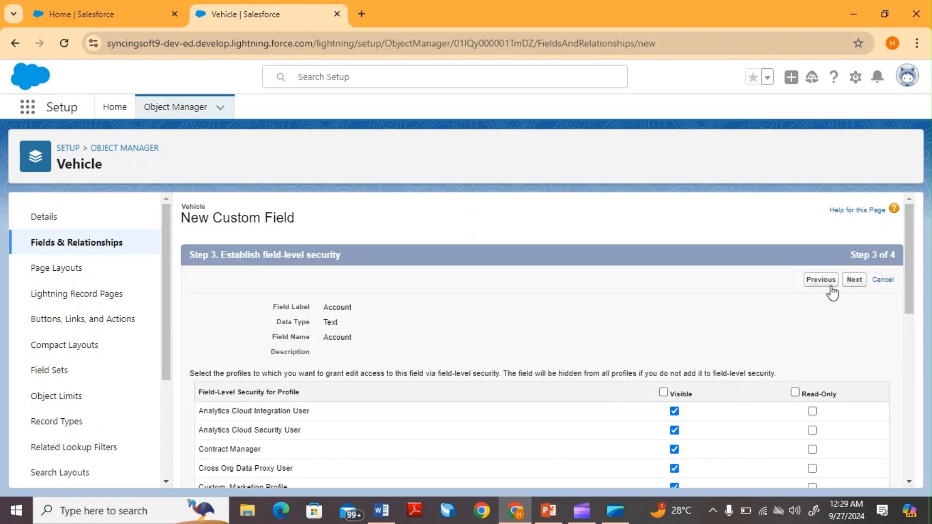
pyautogui.click(663, 392)
pyautogui.click(856, 283)
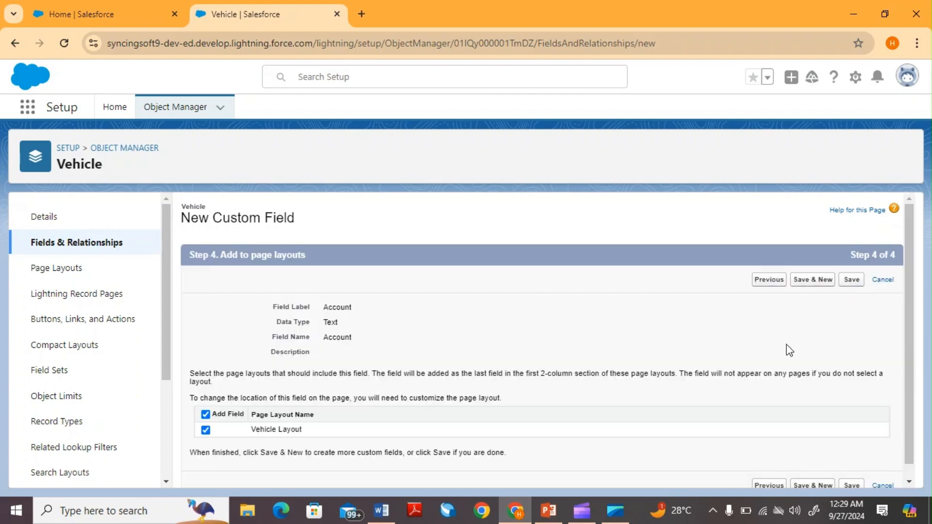
pyautogui.click(810, 281)
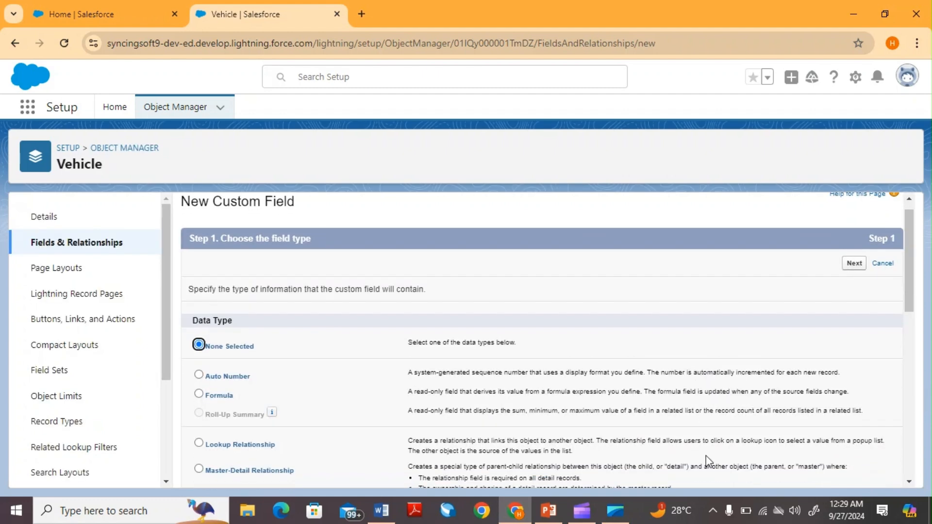
# Consult the Vehicle table in the PowerPoint slides for the next field and choose Picklist as its data type
pyautogui.click(544, 520)
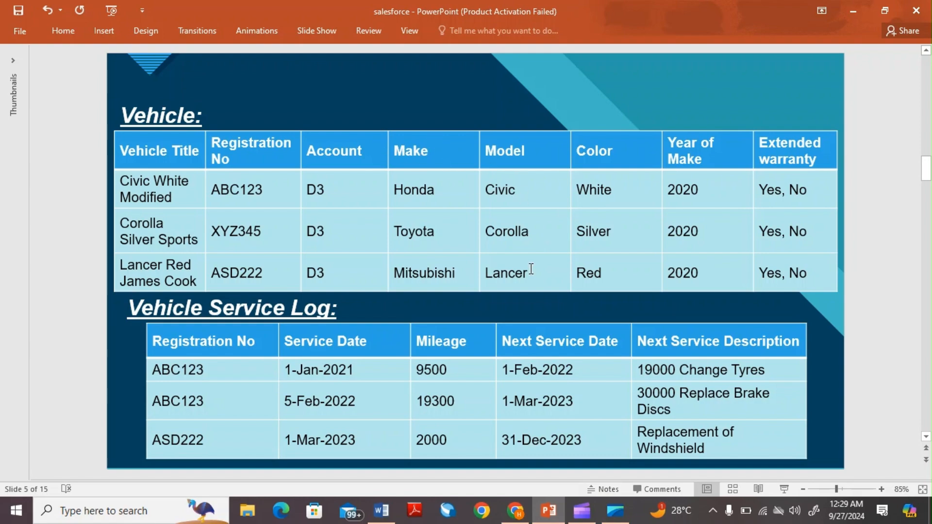
pyautogui.click(515, 512)
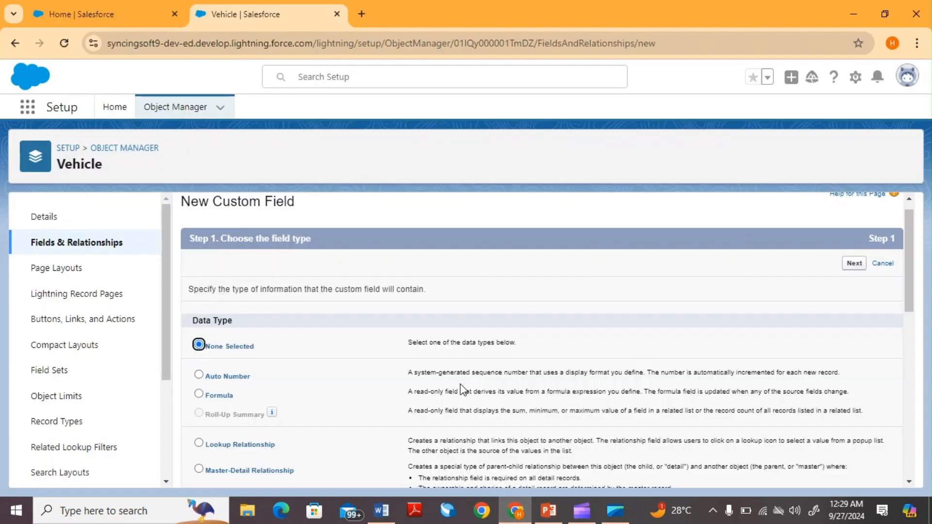
pyautogui.scroll(-6, 460, 383)
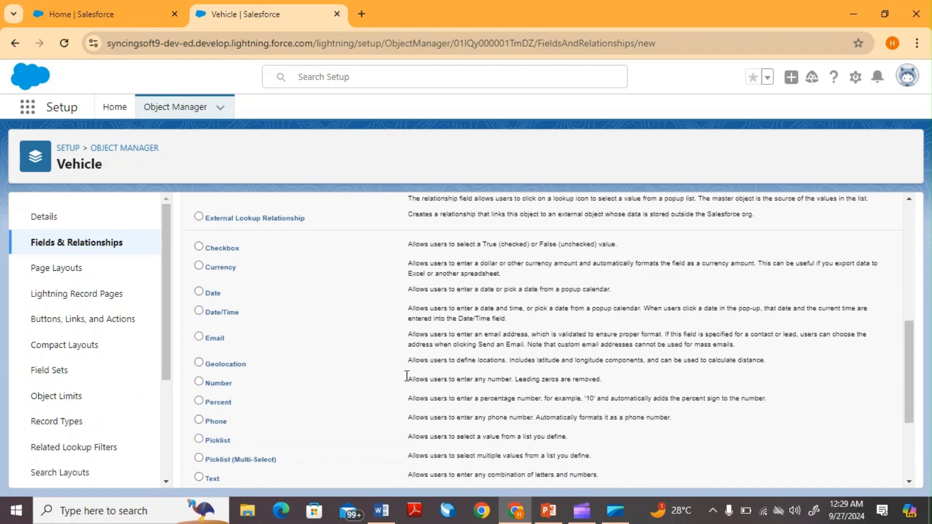
pyautogui.scroll(-3, 292, 356)
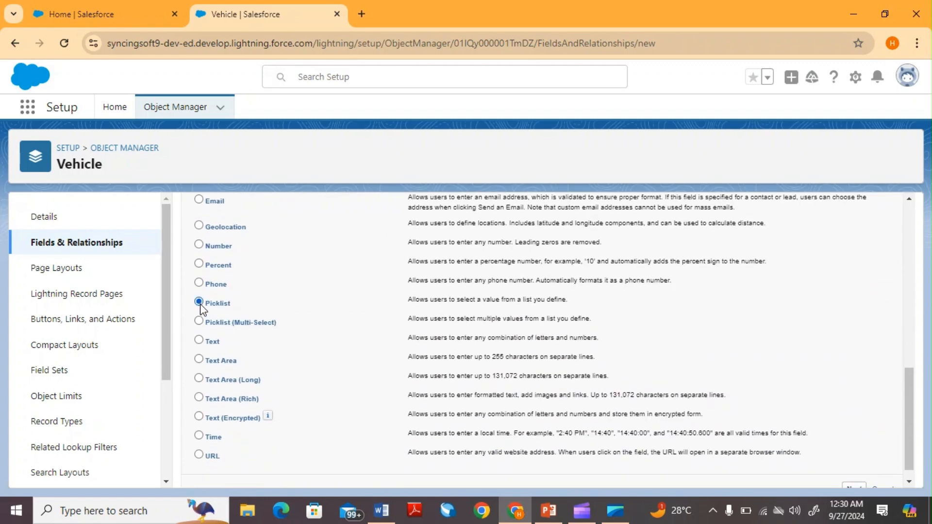
pyautogui.scroll(-1, 427, 314)
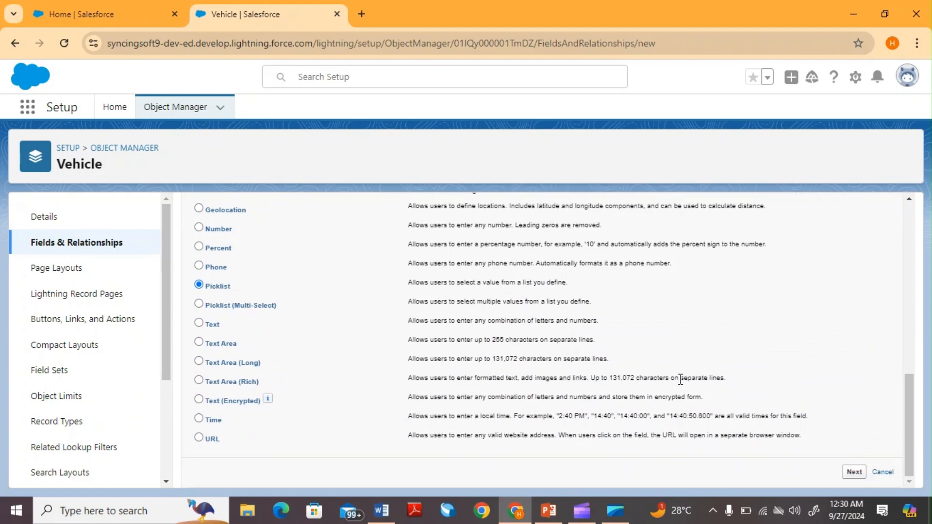
pyautogui.click(854, 472)
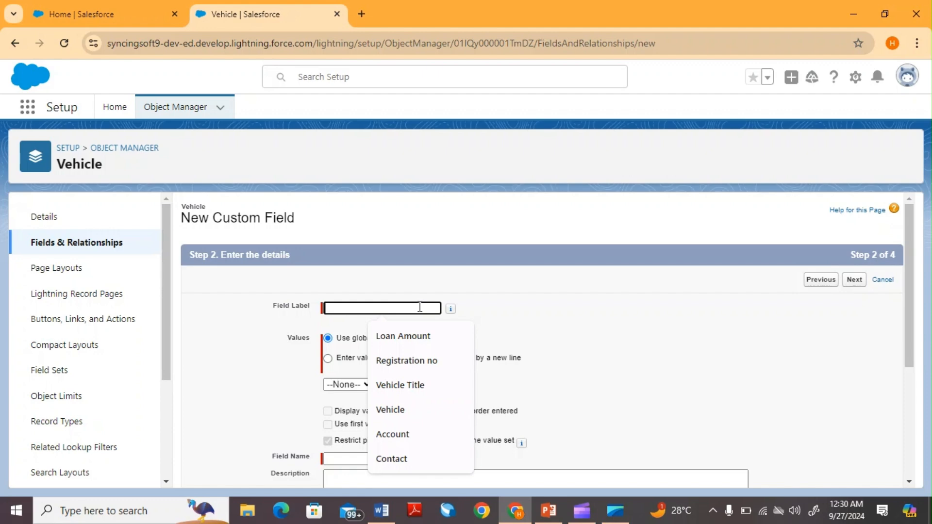
# Label the picklist Make and enter its own values Honda, Toyota and Mitsubishi, one per line, taken from the PowerPoint table
pyautogui.write('Make')
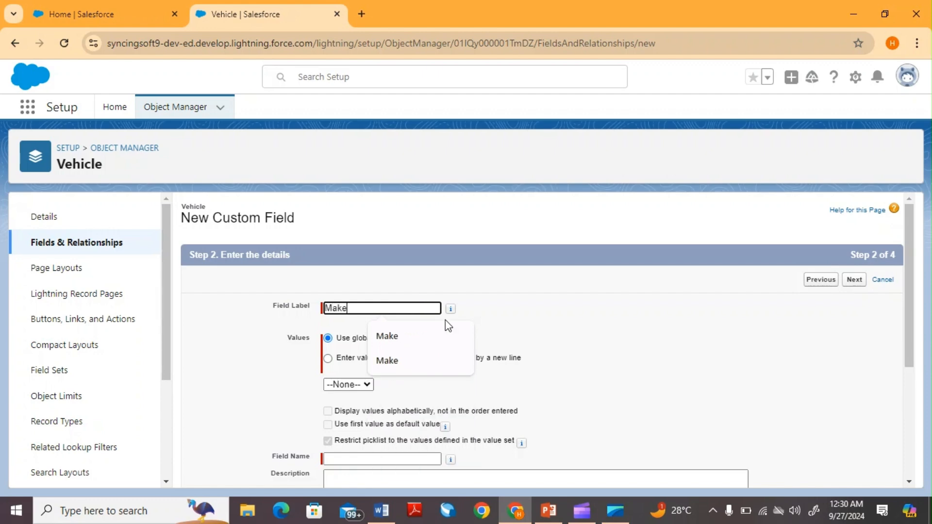
pyautogui.click(430, 338)
pyautogui.click(361, 358)
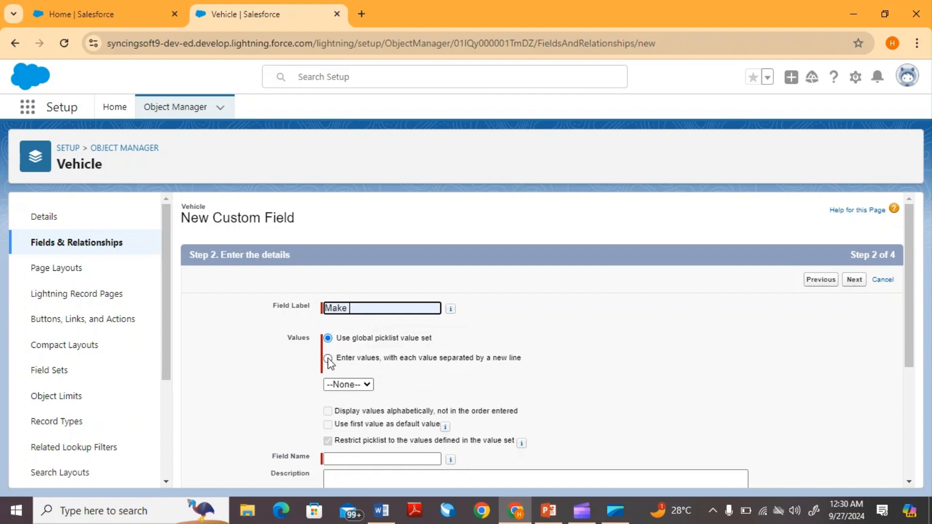
pyautogui.click(375, 411)
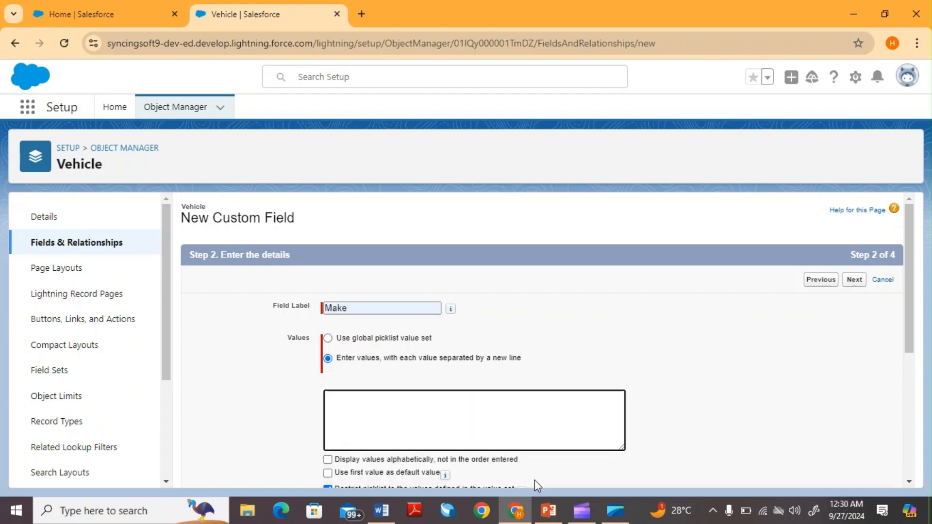
pyautogui.click(549, 512)
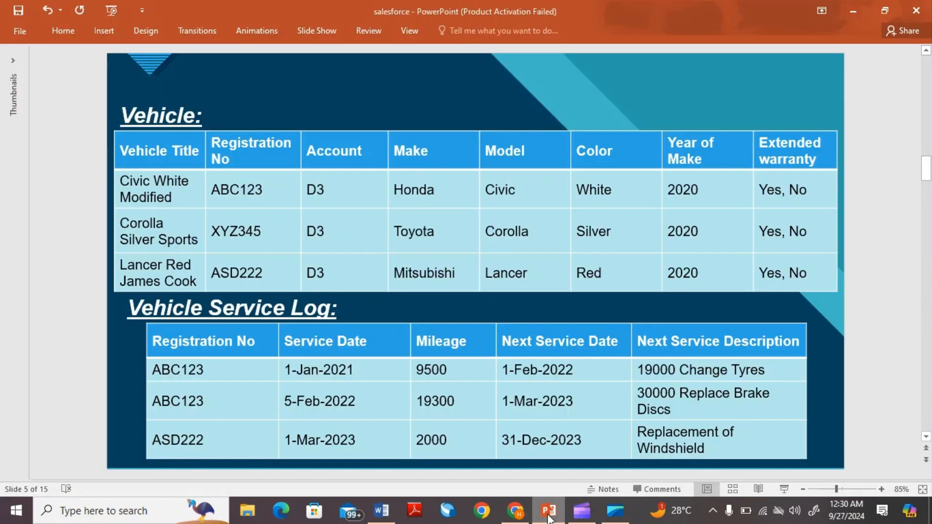
pyautogui.click(549, 516)
pyautogui.write('Honda ')
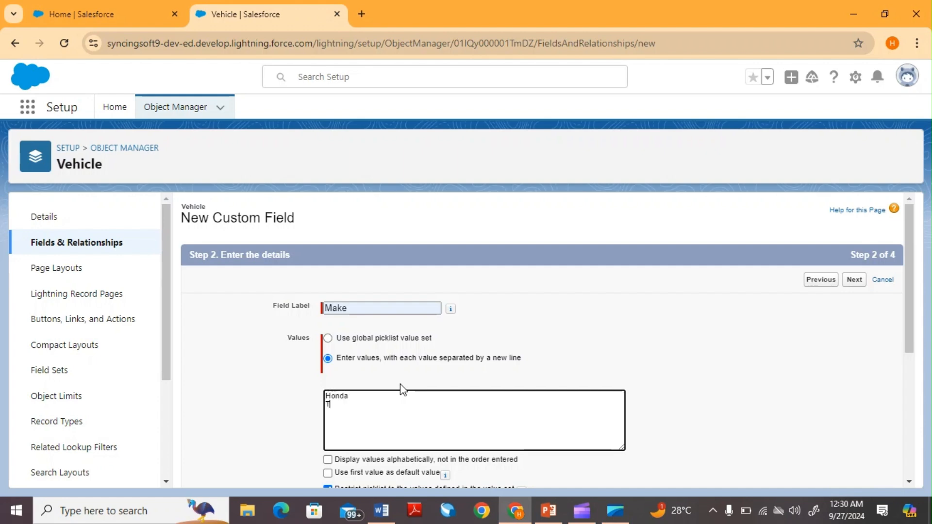
pyautogui.write('Toyota')
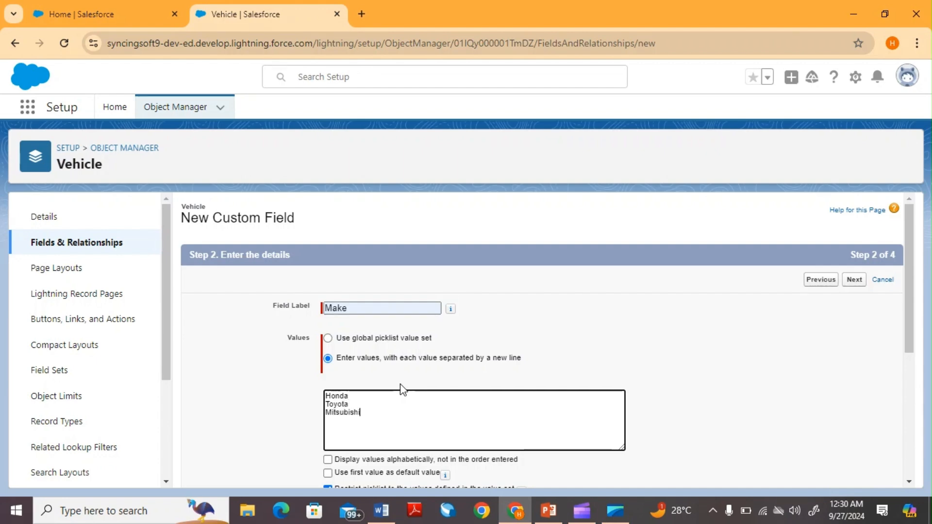
# Keep the remaining Make defaults, make the field visible to all profiles, keep Vehicle Layout, and save it to start another field
pyautogui.scroll(-3, 401, 389)
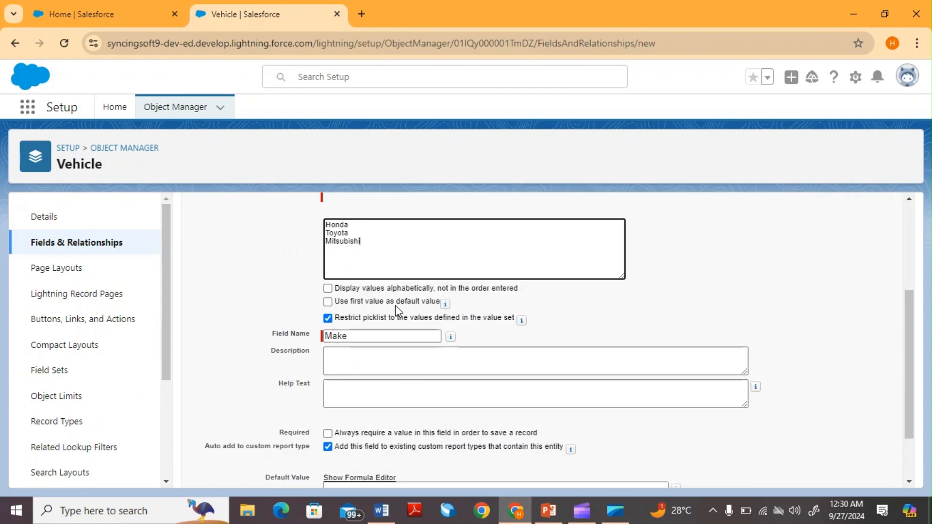
pyautogui.scroll(-3, 570, 302)
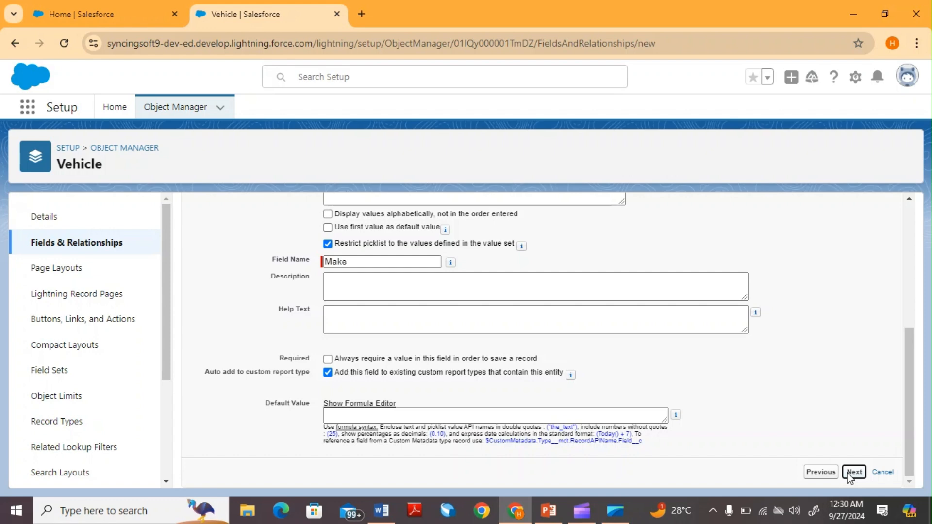
pyautogui.click(853, 471)
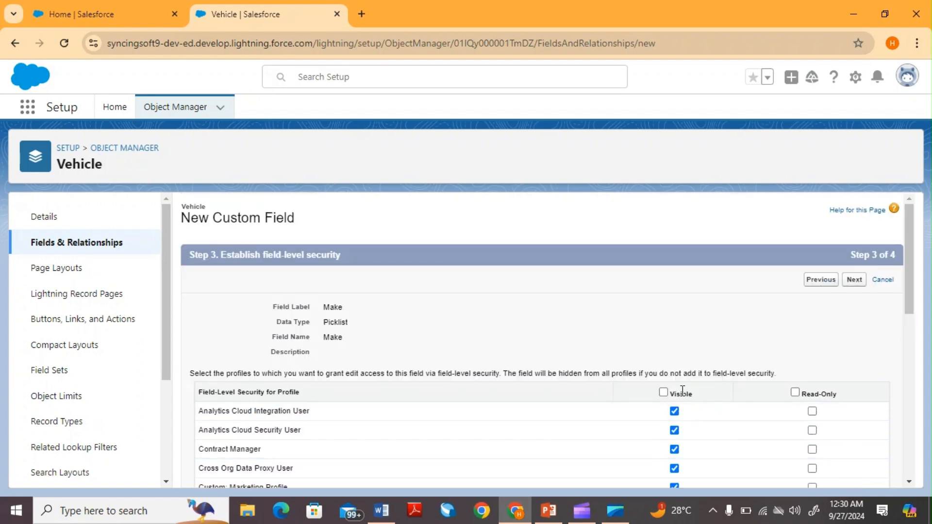
pyautogui.click(663, 392)
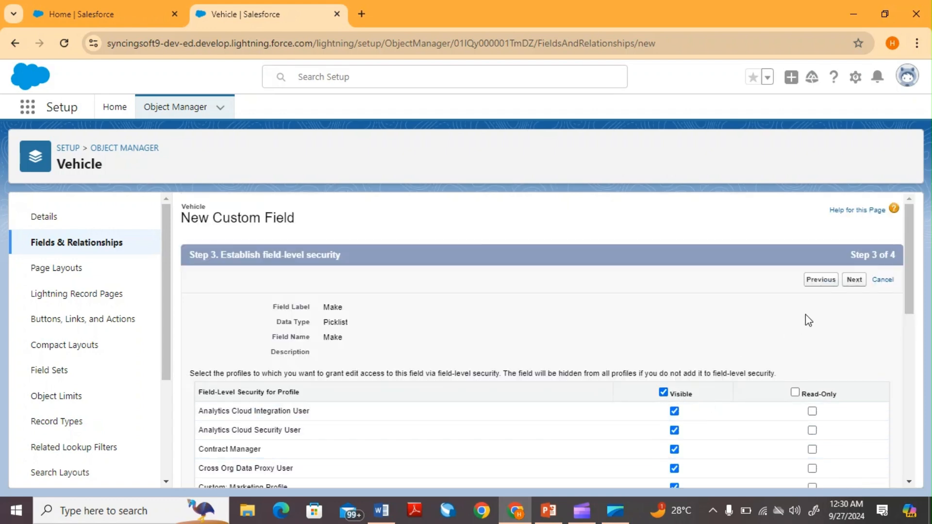
pyautogui.click(855, 279)
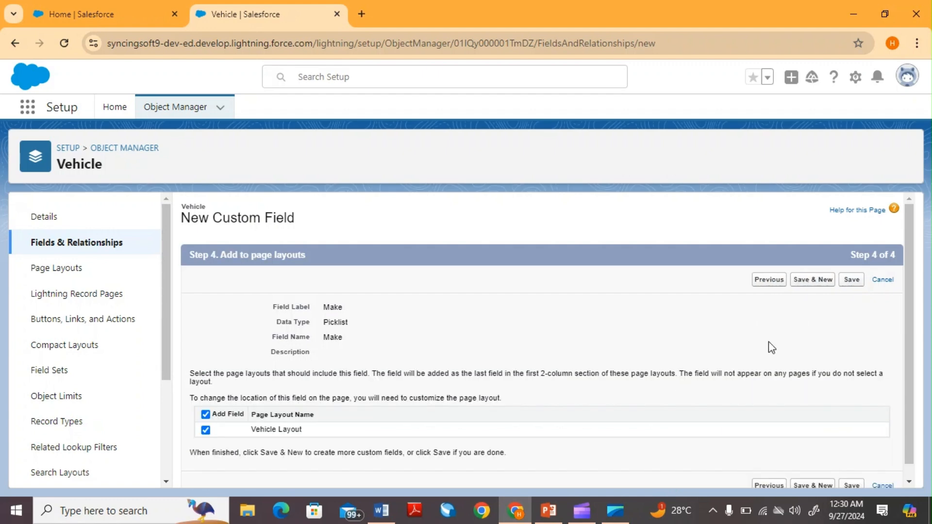
pyautogui.click(815, 280)
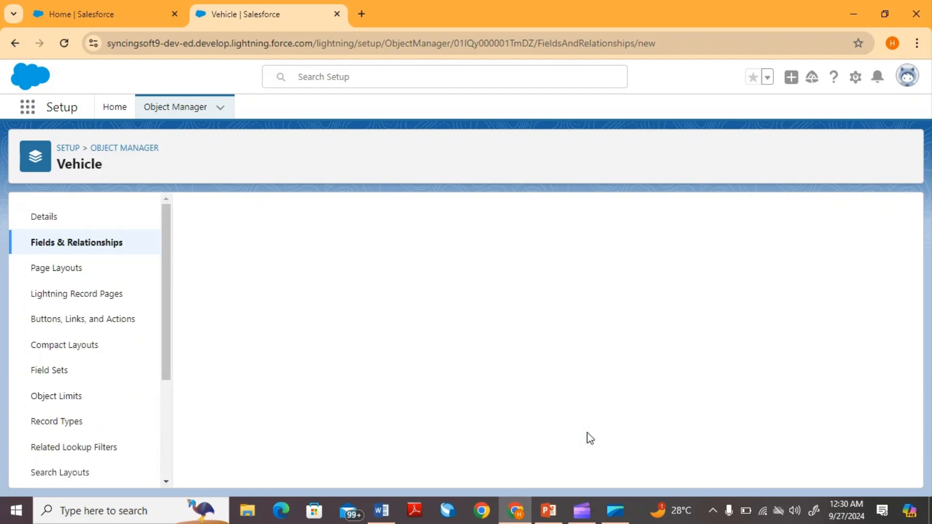
# Choose Picklist as the data type for the next Vehicle field and continue to its details
pyautogui.scroll(-5, 340, 387)
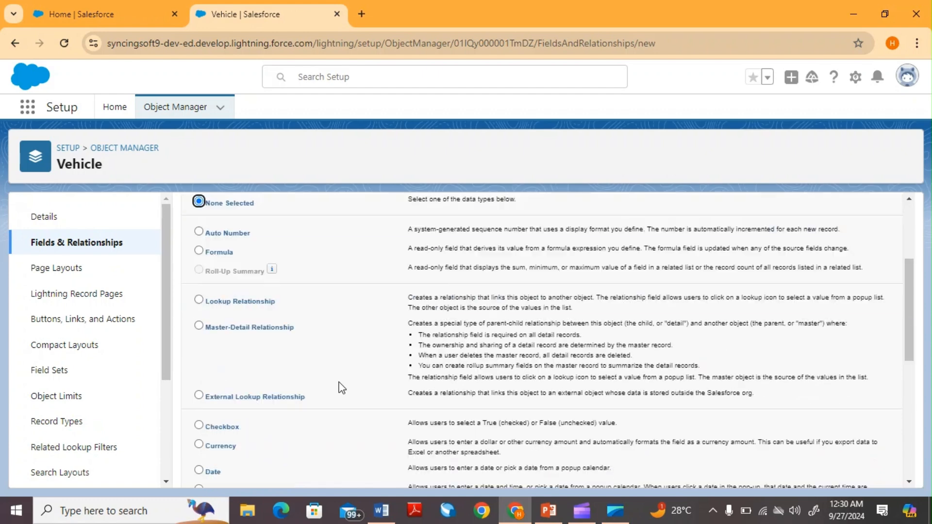
pyautogui.scroll(-4, 343, 387)
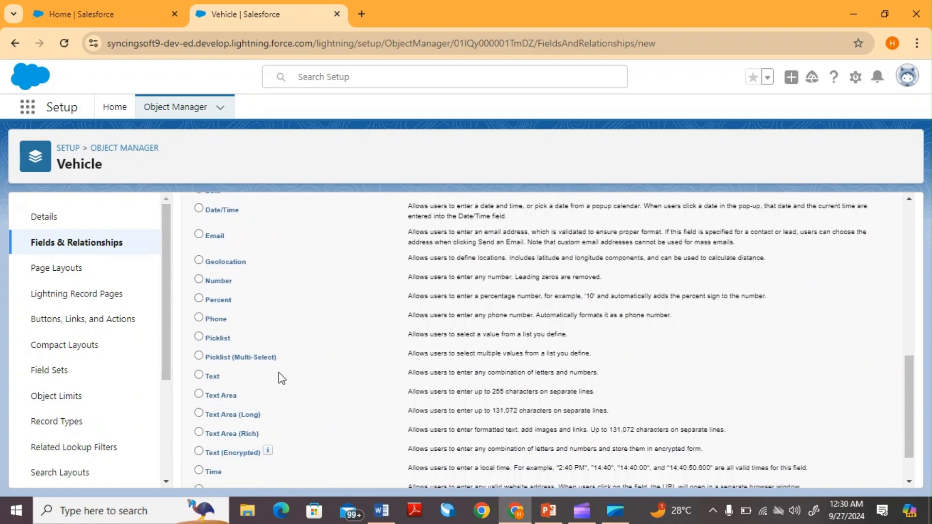
pyautogui.click(203, 303)
pyautogui.scroll(-2, 602, 384)
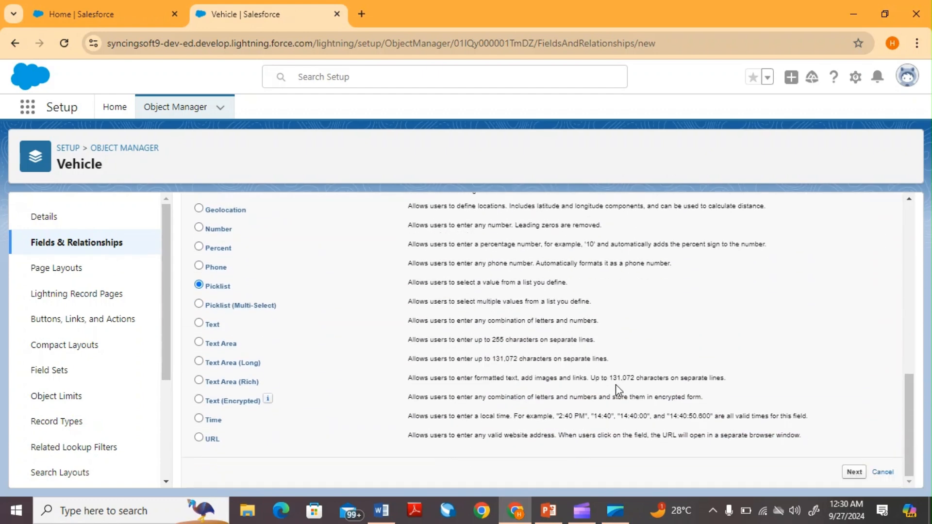
pyautogui.click(854, 471)
# Label the new picklist field Model and try to continue without choosing a global picklist value set
pyautogui.click(371, 312)
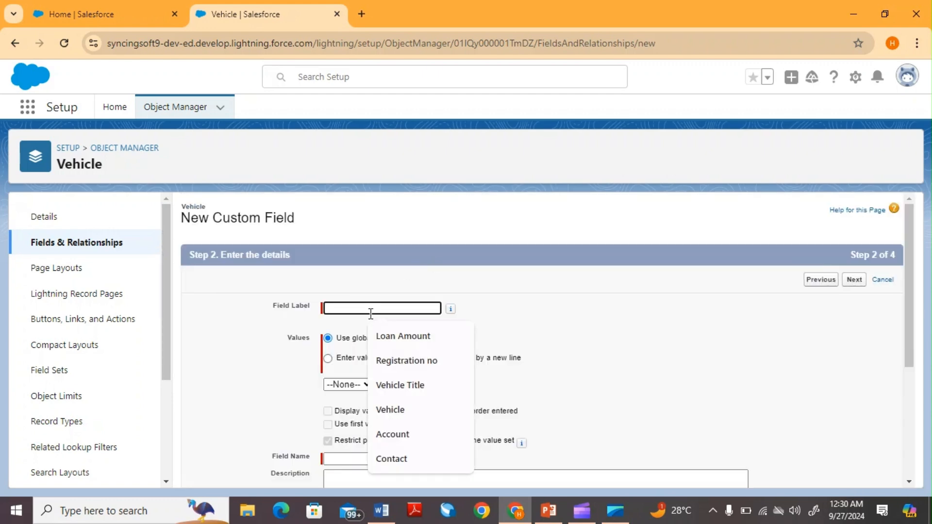
pyautogui.write('Model')
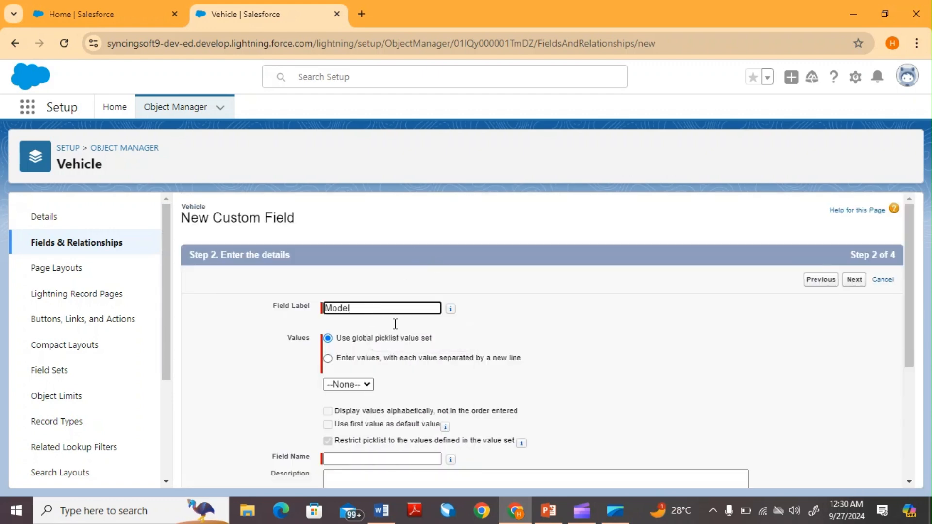
pyautogui.click(552, 378)
pyautogui.scroll(-4, 552, 377)
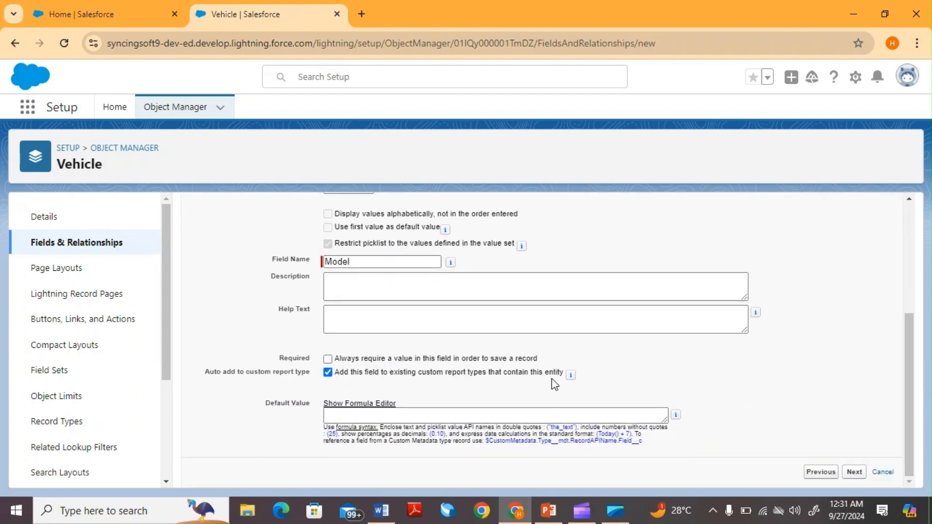
pyautogui.click(854, 473)
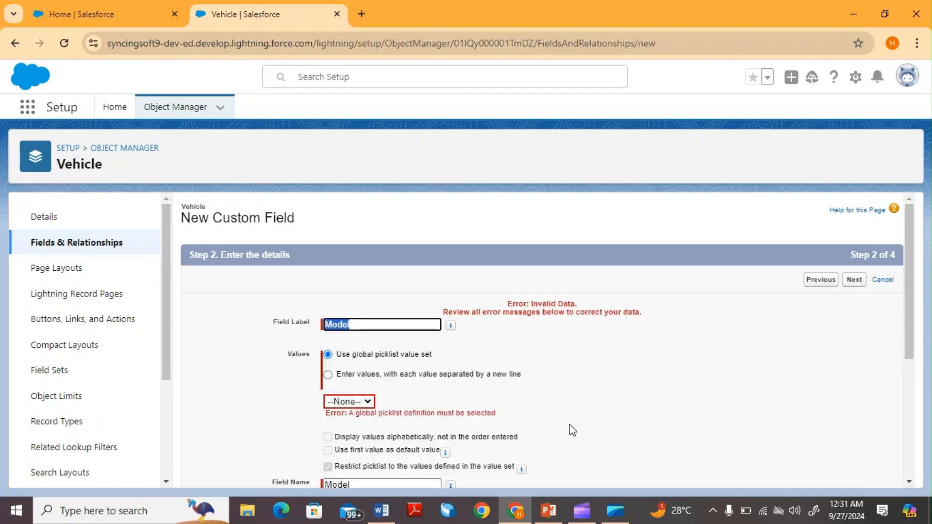
# Give the Model picklist its own values Civic, Corolla and Lancer, one per line, taken from the PowerPoint table
pyautogui.scroll(-1, 571, 430)
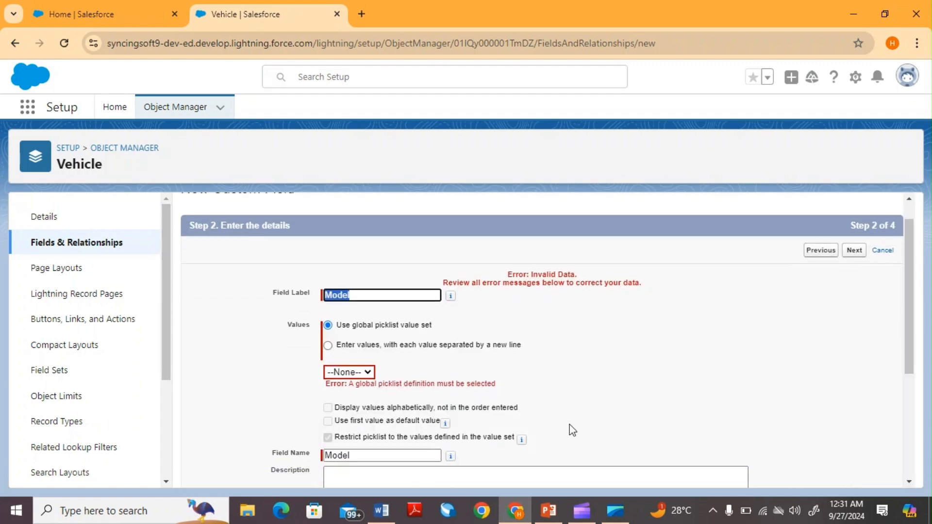
pyautogui.click(328, 345)
pyautogui.scroll(-3, 466, 371)
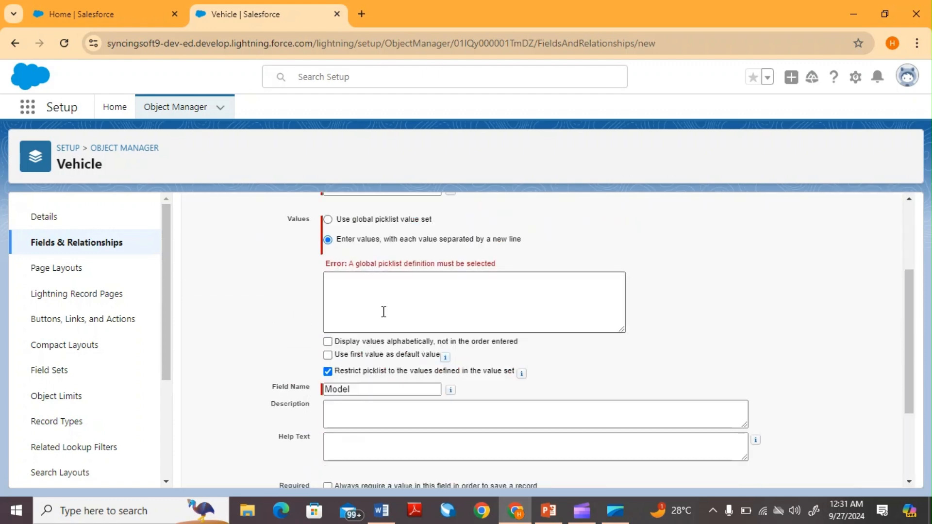
pyautogui.click(554, 517)
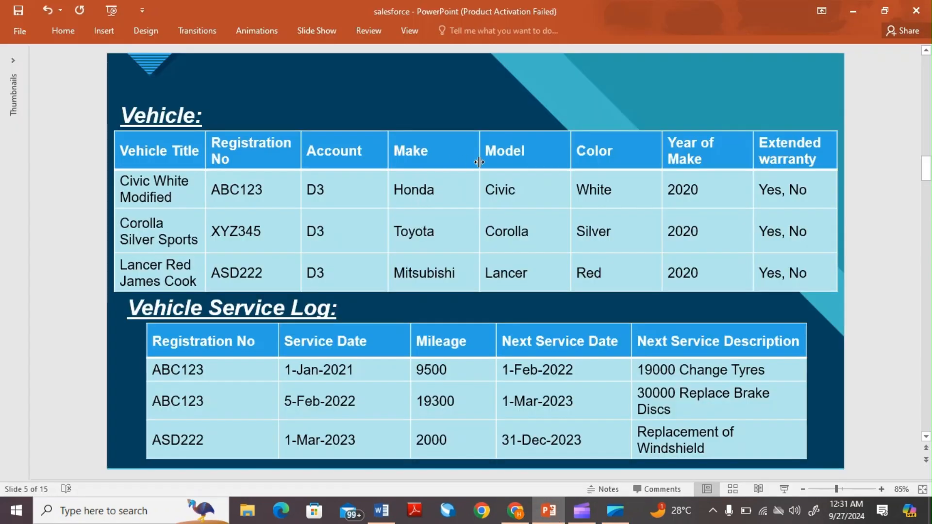
pyautogui.click(515, 511)
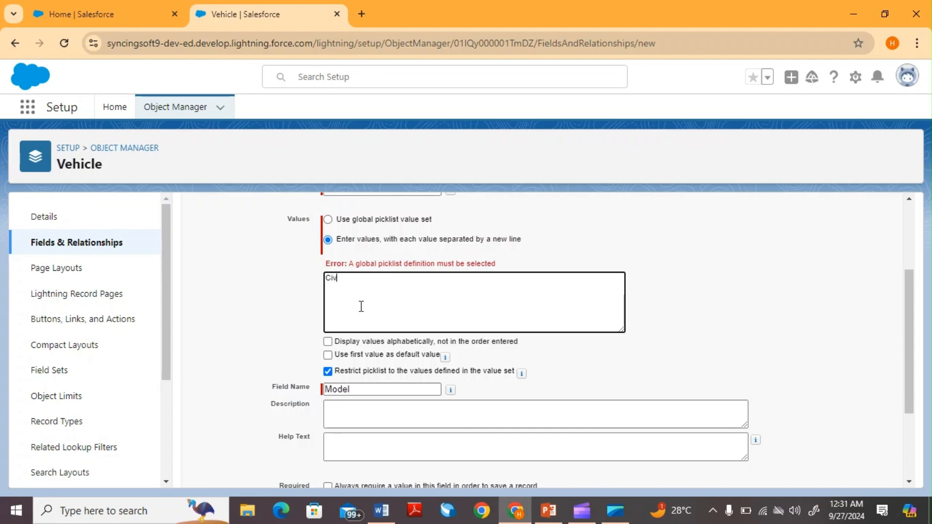
pyautogui.write('c')
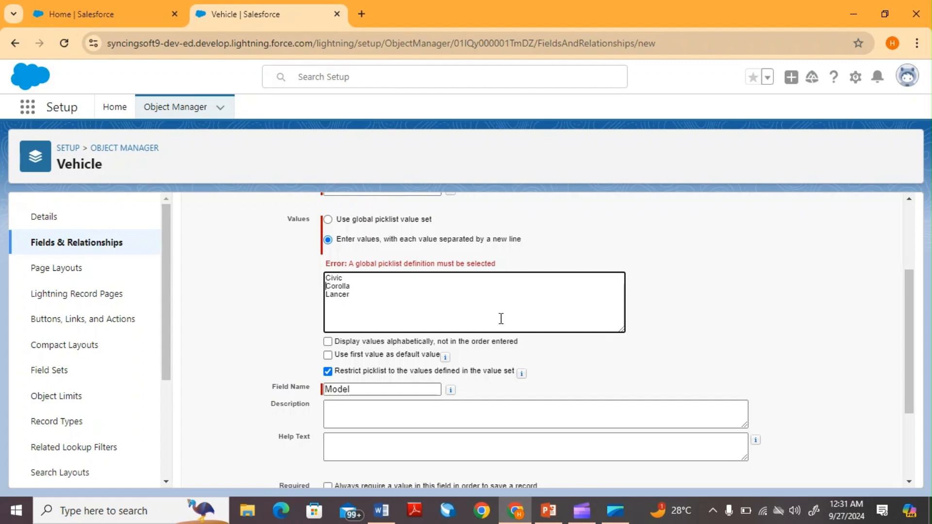
# Keep the remaining Model defaults, continue past field-level security, keep Vehicle Layout, and save the field to start another one
pyautogui.scroll(-1, 733, 374)
pyautogui.scroll(-2, 733, 369)
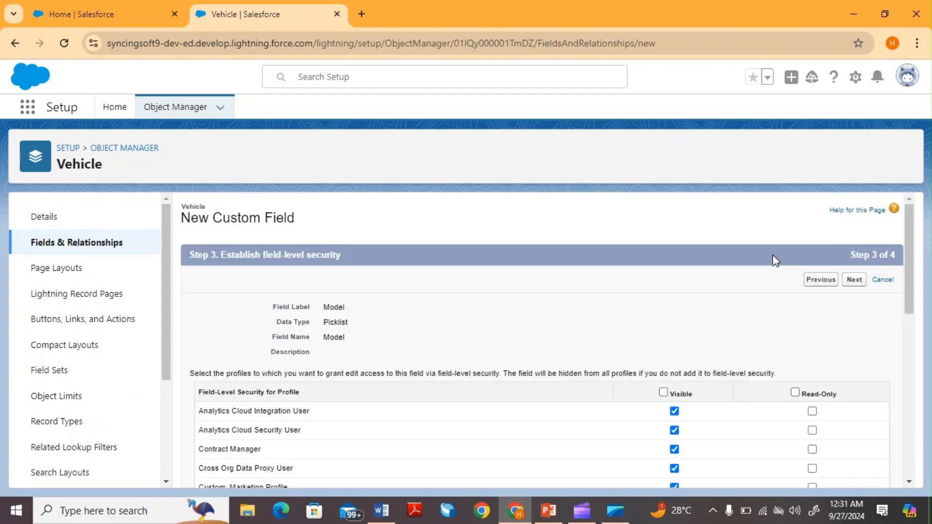
pyautogui.click(853, 279)
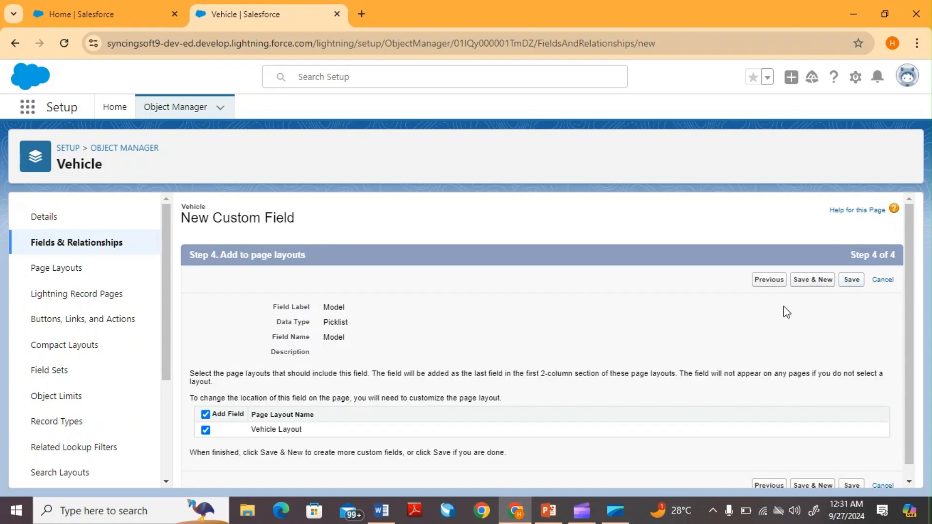
pyautogui.click(826, 280)
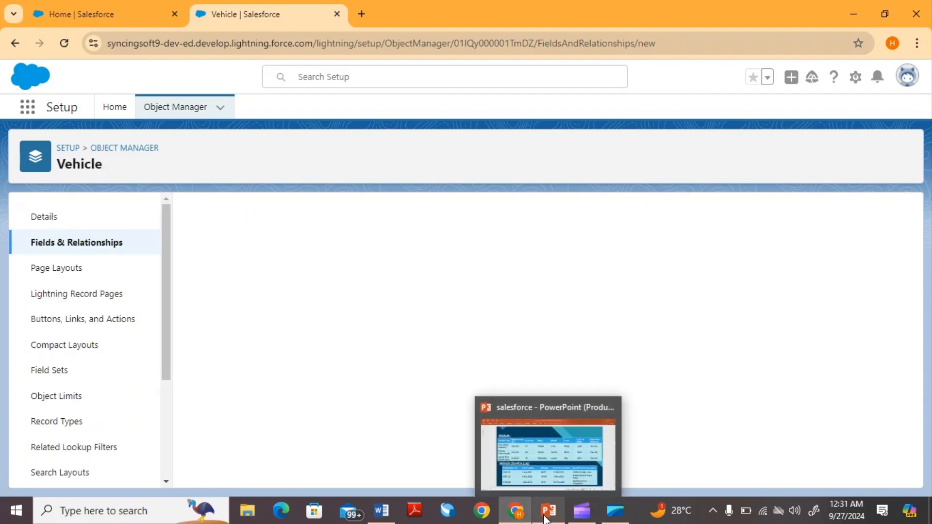
# Consult the Vehicle table in the PowerPoint slides for the next field and choose Text as its data type
pyautogui.click(546, 518)
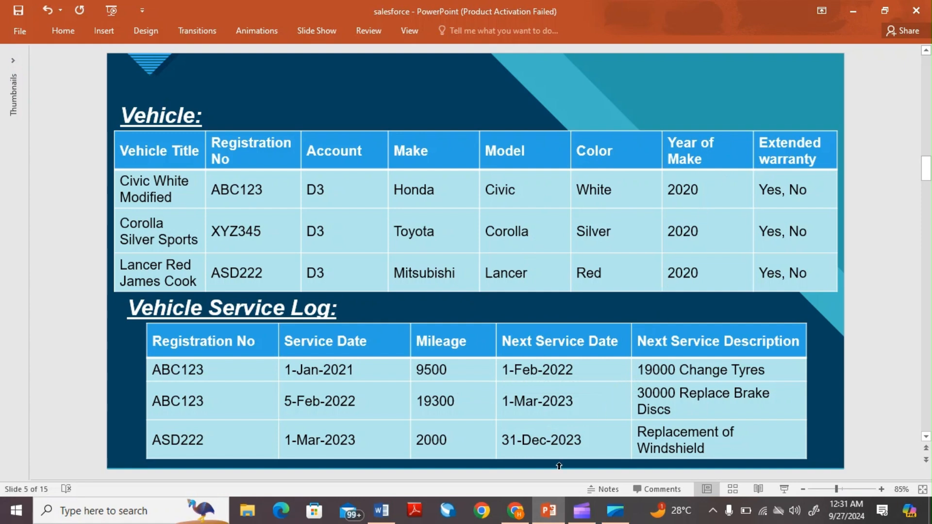
pyautogui.click(546, 510)
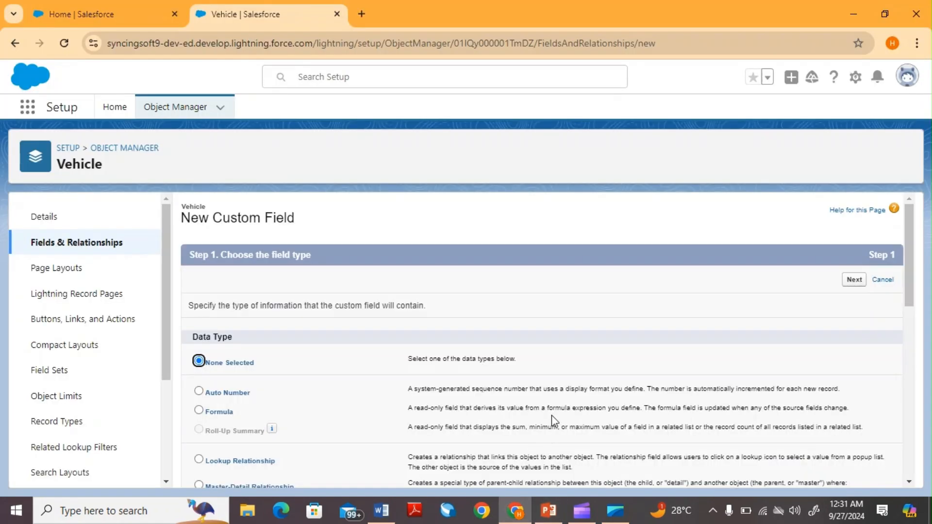
pyautogui.scroll(-2, 477, 349)
pyautogui.scroll(-7, 477, 348)
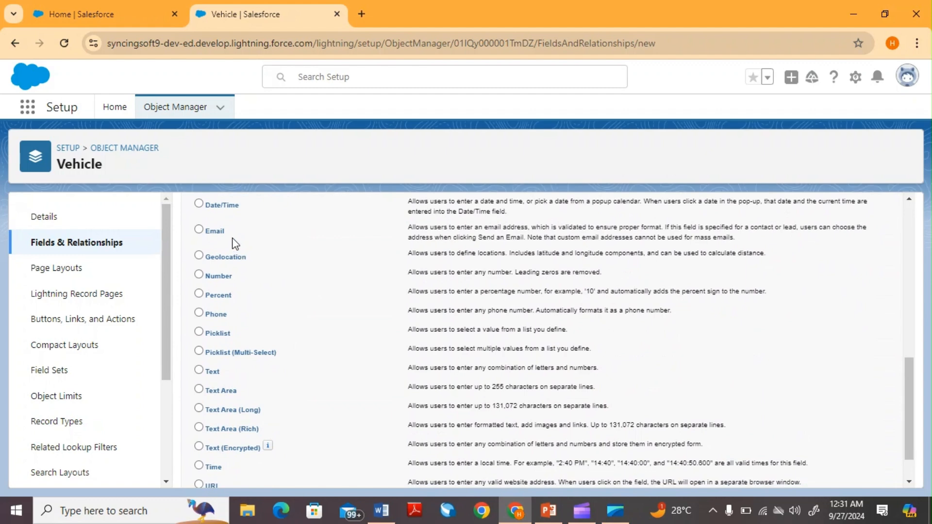
pyautogui.scroll(-1, 234, 243)
pyautogui.click(199, 323)
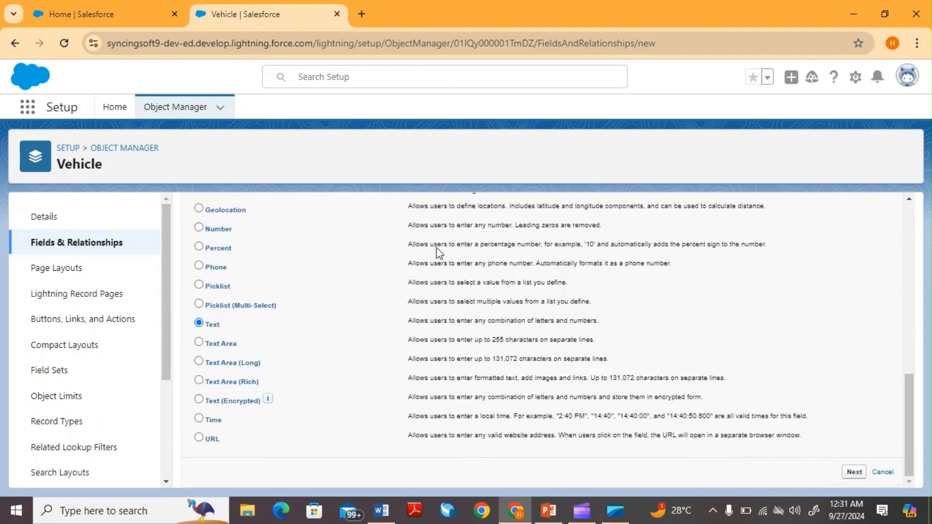
# Label the new text field Color and set its maximum length to 10
pyautogui.write('Color')
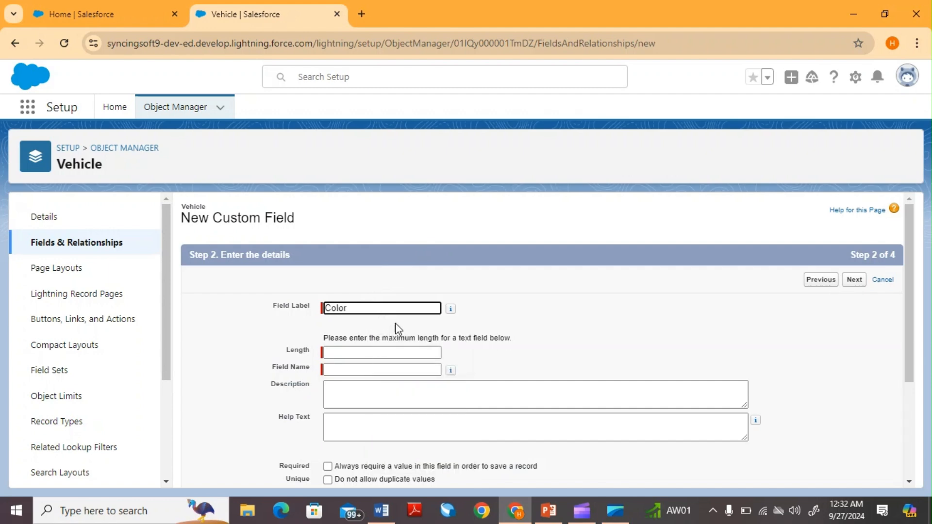
pyautogui.click(395, 351)
pyautogui.write('10')
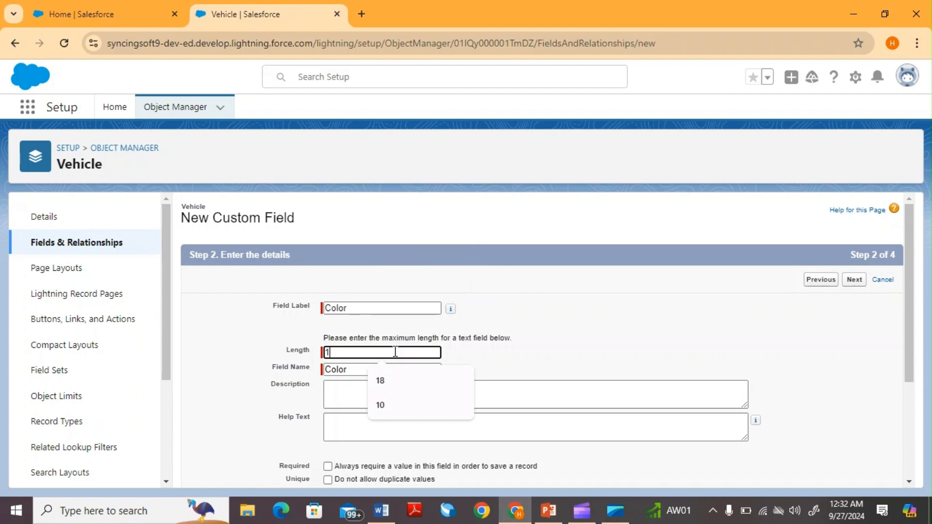
pyautogui.click(636, 392)
pyautogui.scroll(-3, 639, 391)
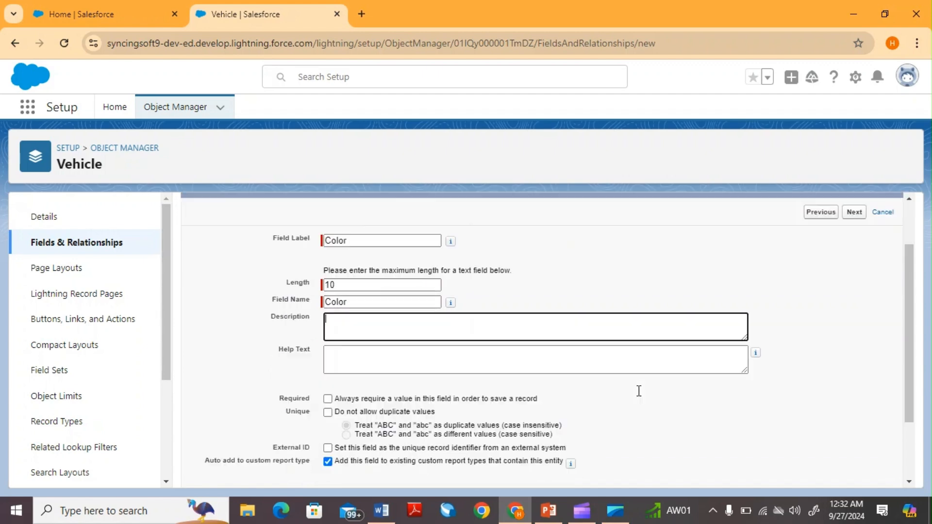
# Keep the remaining Color defaults, make the field visible to all profiles, keep Vehicle Layout, and save it to start another field
pyautogui.click(853, 475)
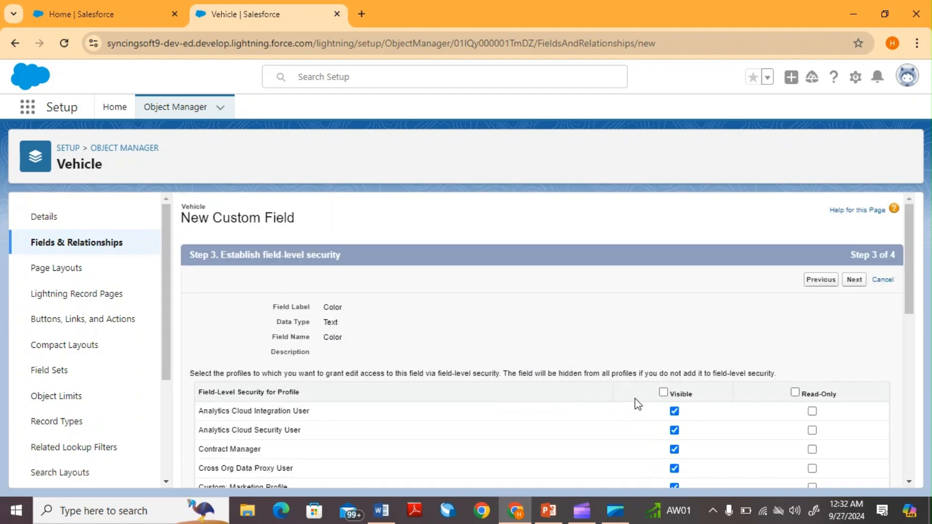
pyautogui.click(663, 393)
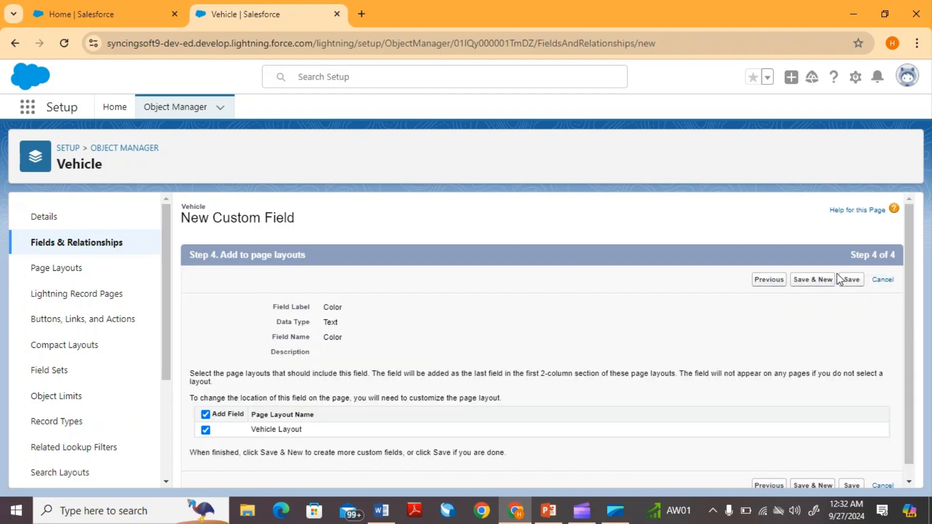
pyautogui.click(820, 281)
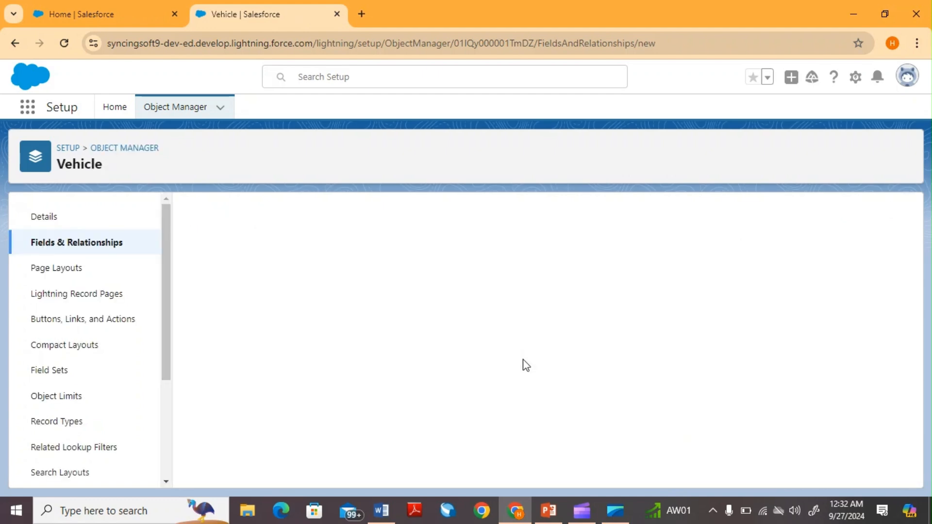
# Choose Text as the data type for the next Vehicle field and continue to its details
pyautogui.scroll(-4, 367, 392)
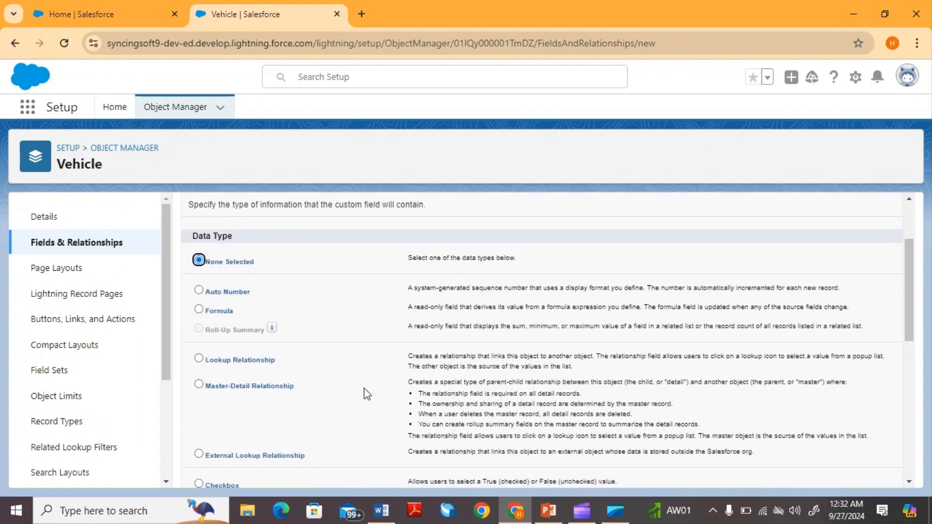
pyautogui.scroll(-6, 367, 393)
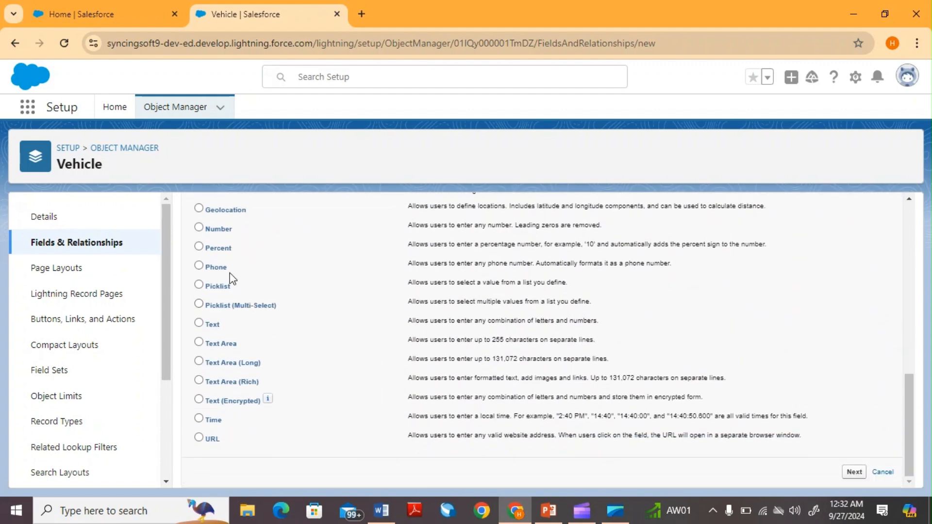
pyautogui.click(200, 324)
pyautogui.click(854, 473)
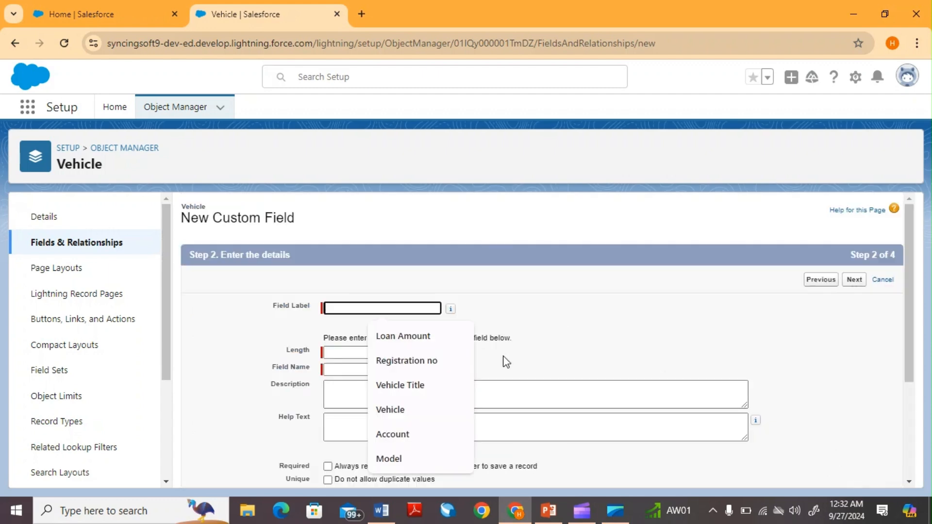
# Label the text field Year of manufacture and check the label against the Vehicle table in PowerPoint
pyautogui.write('Ye')
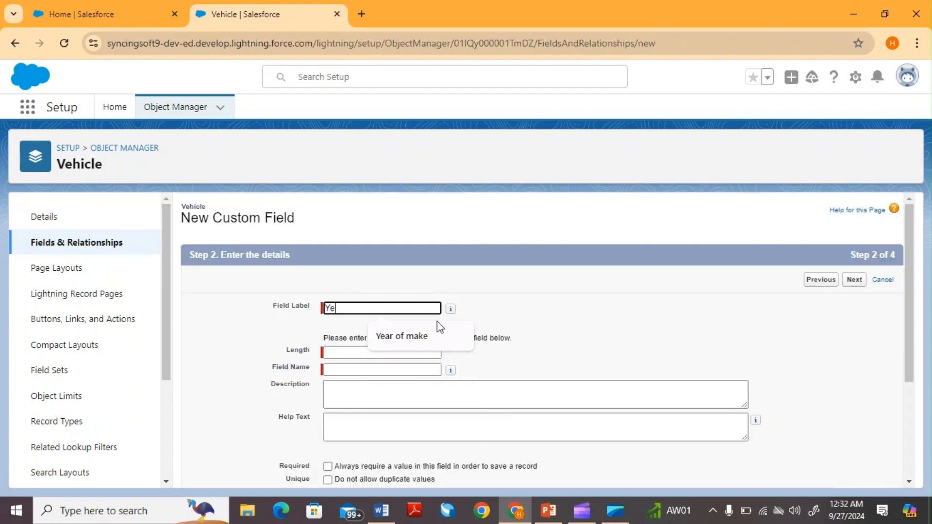
pyautogui.write('ar of manufacture')
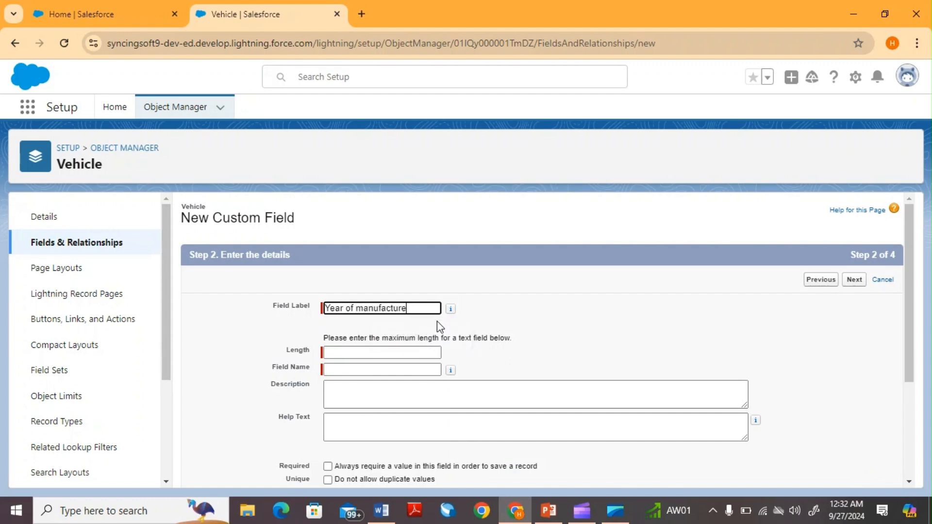
pyautogui.click(548, 511)
pyautogui.click(516, 511)
# Change the field label to Year of make and set its maximum length to 4
pyautogui.press('BackSpace')
pyautogui.press('BackSpace')
pyautogui.press('BackSpace')
pyautogui.press('BackSpace')
pyautogui.press('BackSpace')
pyautogui.press('BackSpace')
pyautogui.press('BackSpace')
pyautogui.press('BackSpace')
pyautogui.press('BackSpace')
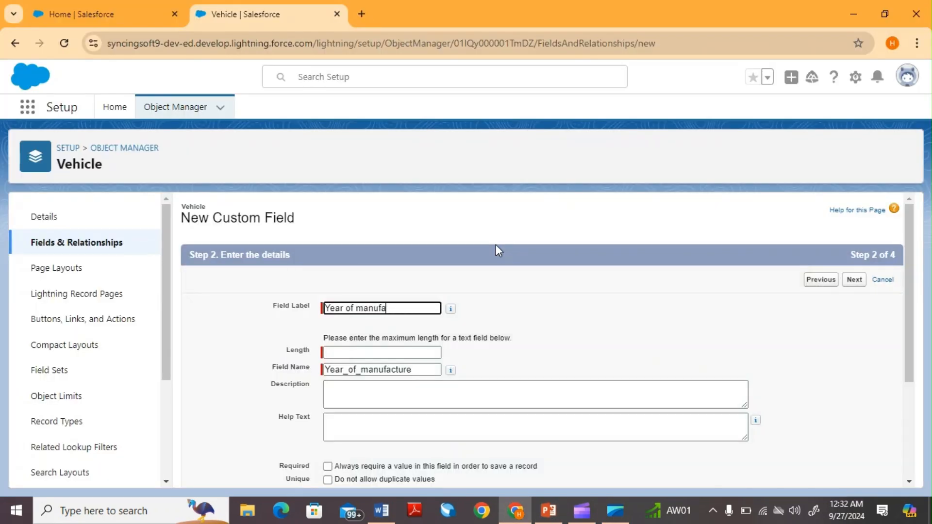
pyautogui.write('ake')
pyautogui.click(564, 311)
pyautogui.click(403, 354)
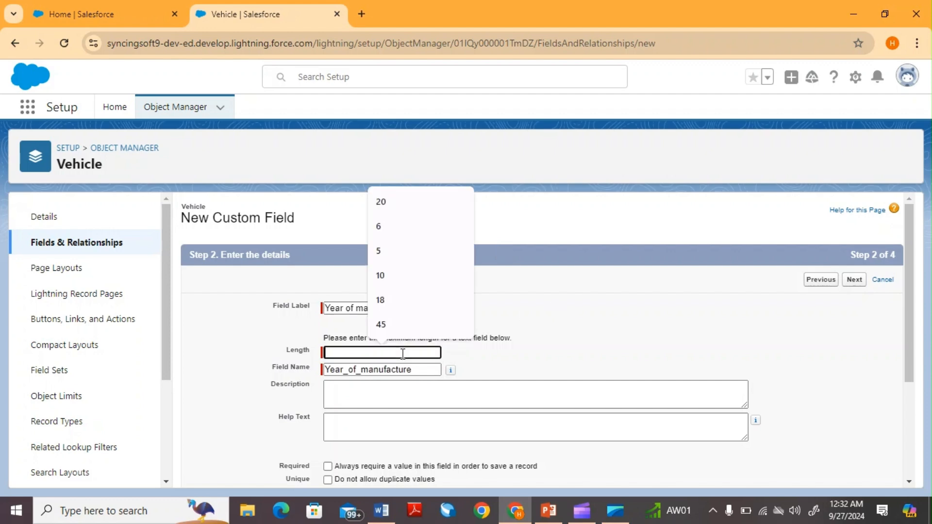
pyautogui.write('4')
pyautogui.click(675, 317)
pyautogui.scroll(-1, 675, 317)
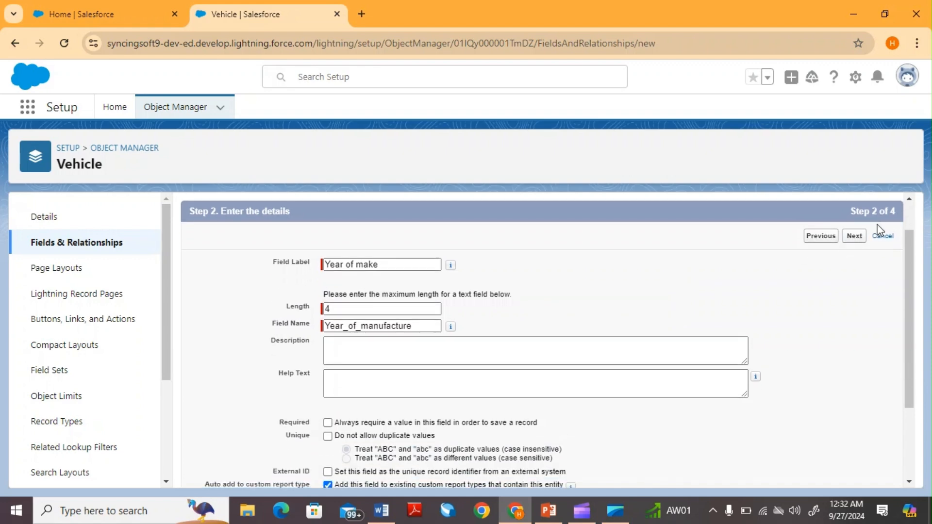
# Keep the other Year of make defaults, make the field visible to all profiles, keep Vehicle Layout, and save it to start another field
pyautogui.click(854, 245)
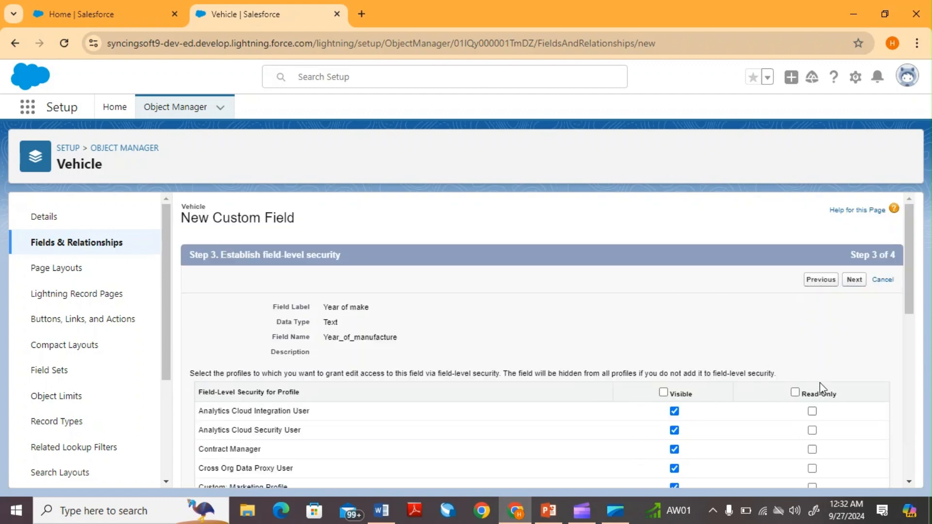
pyautogui.click(663, 392)
pyautogui.click(815, 280)
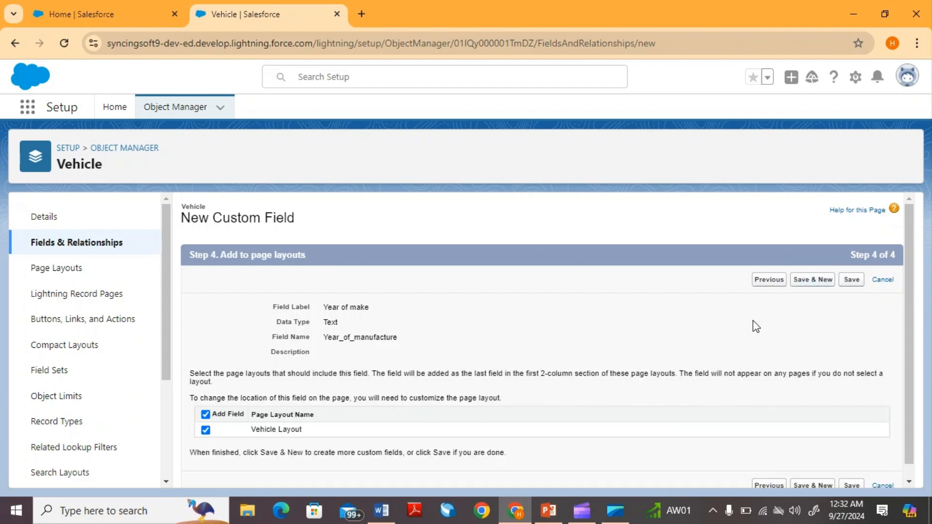
# Check the Vehicle table in PowerPoint for the next column, return to Salesforce, choose the Checkbox data type and continue to its details
pyautogui.click(548, 516)
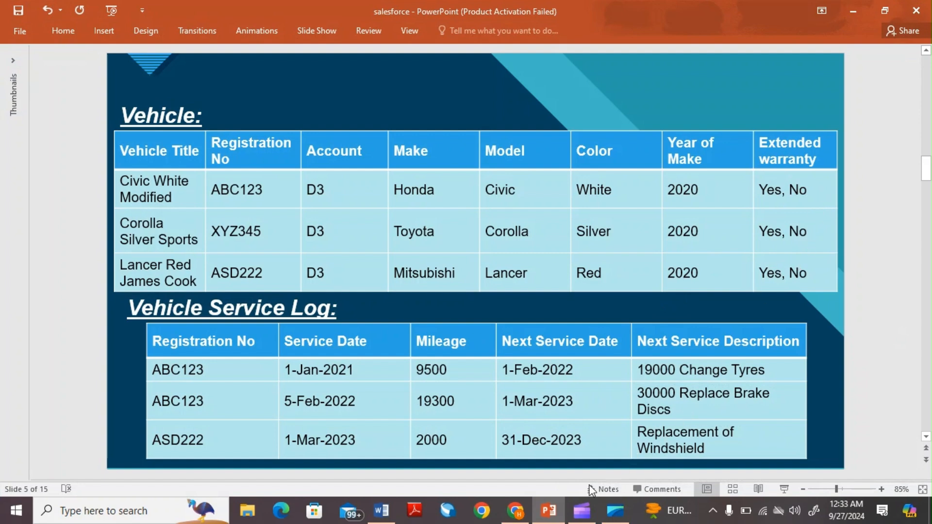
pyautogui.moveTo(555, 519)
pyautogui.click(555, 516)
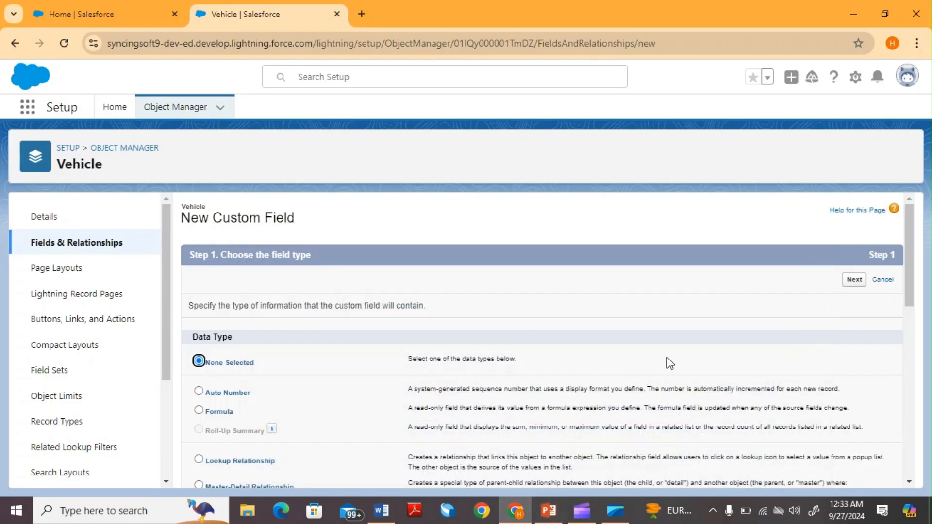
pyautogui.scroll(-5, 592, 388)
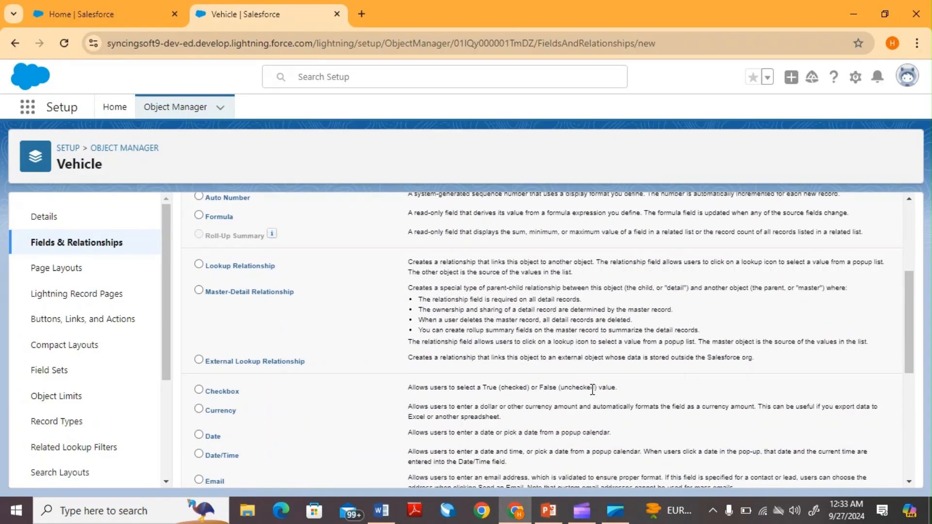
pyautogui.click(208, 361)
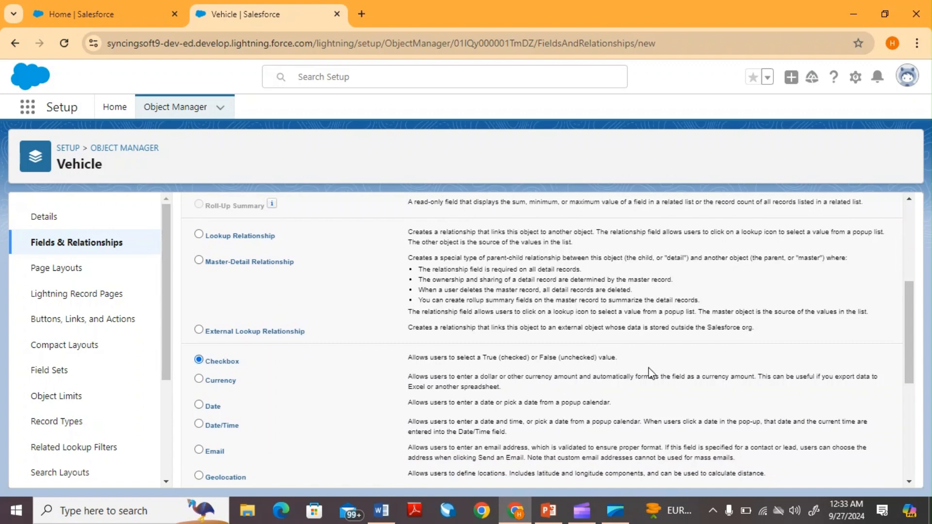
pyautogui.scroll(-6, 653, 374)
pyautogui.click(849, 472)
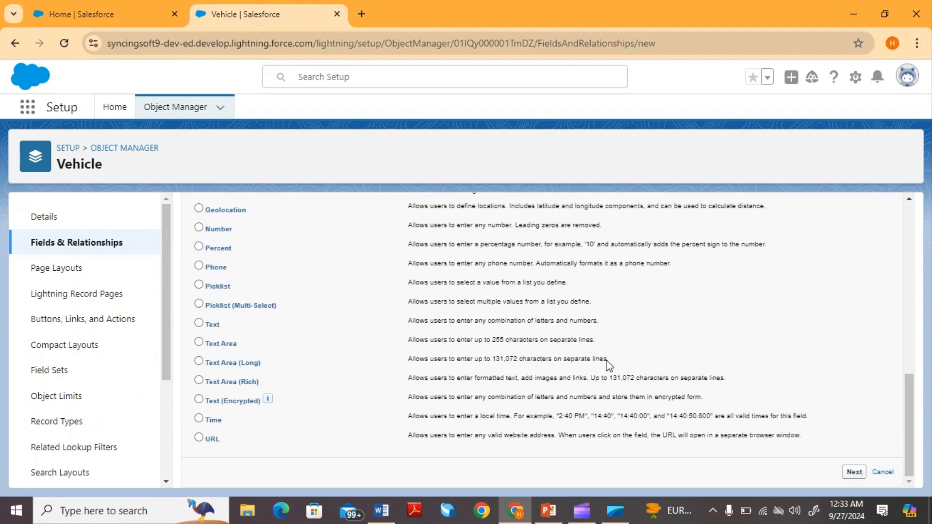
# Label the checkbox field Extended Warranty, fill in its field name Extended_Warranty, keep the Unchecked default, and continue to field-level security
pyautogui.write('C')
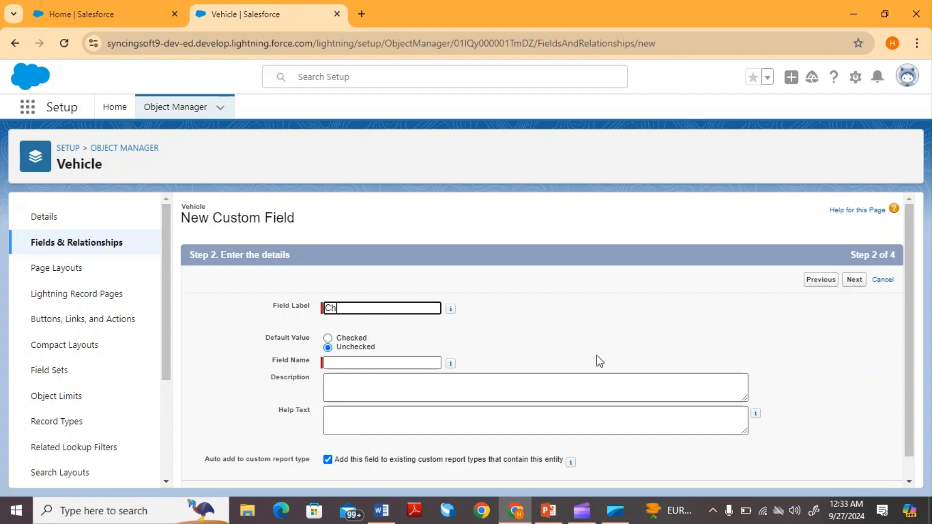
pyautogui.press('BackSpace')
pyautogui.write('Extended Warranty')
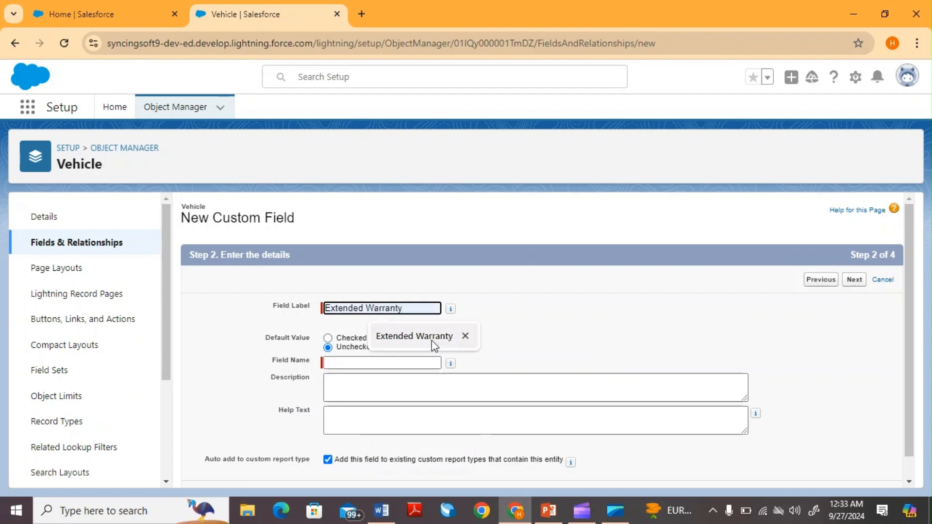
pyautogui.click(431, 342)
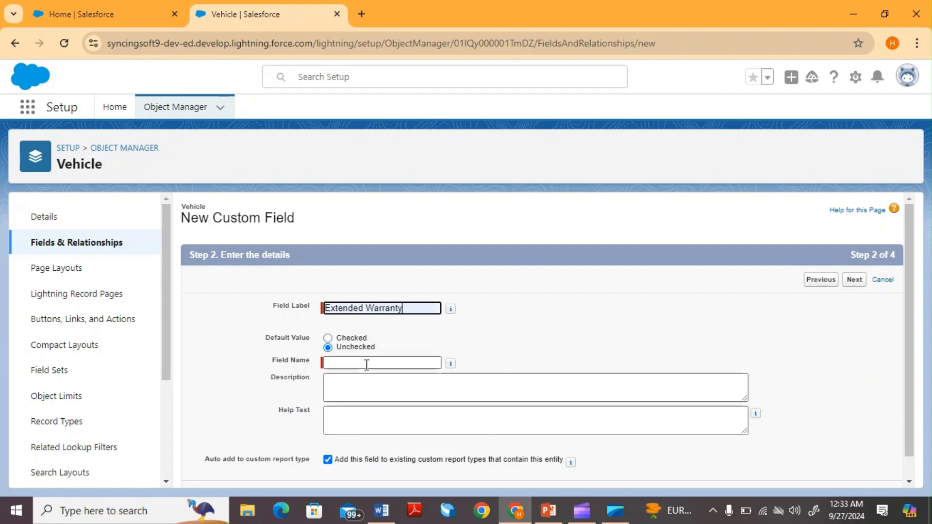
pyautogui.click(366, 364)
pyautogui.scroll(-1, 618, 373)
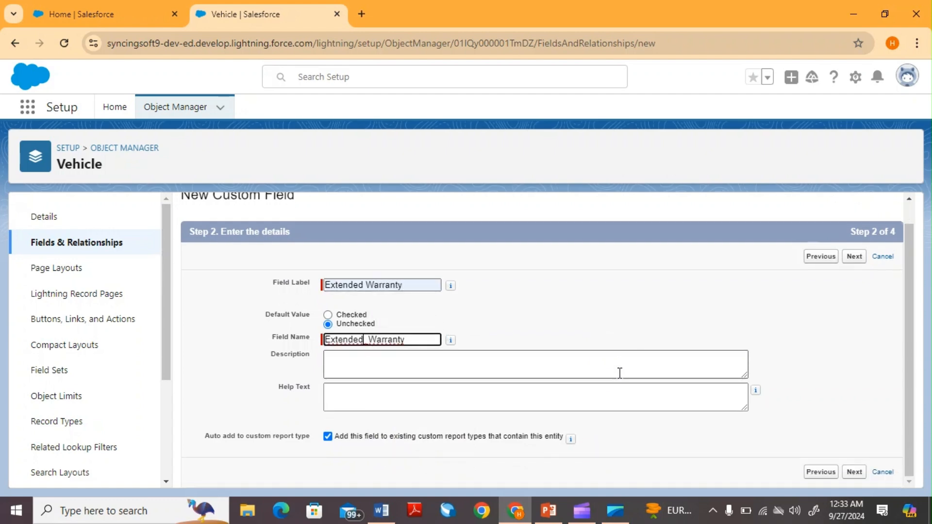
pyautogui.click(853, 472)
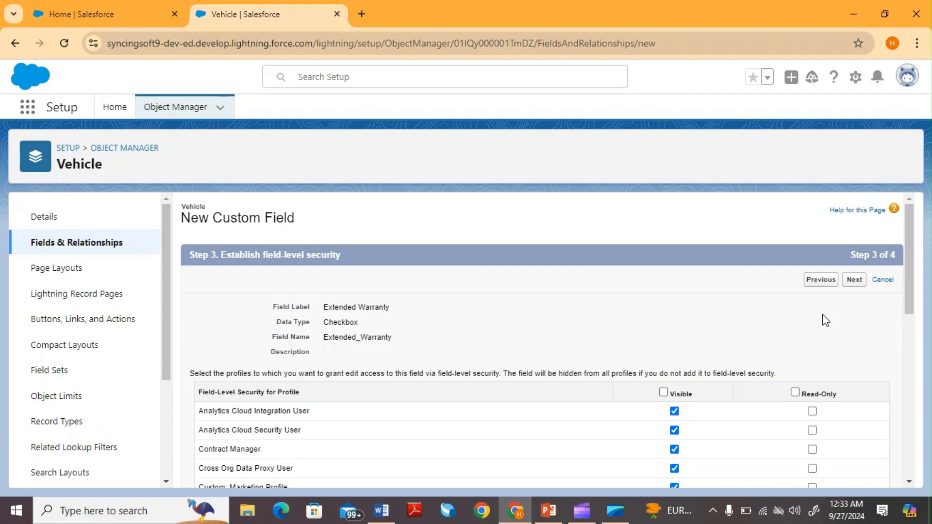
# Make the Extended Warranty field visible to all profiles, keep Vehicle Layout, save it, and review it in the Vehicle field list
pyautogui.click(663, 392)
pyautogui.click(854, 281)
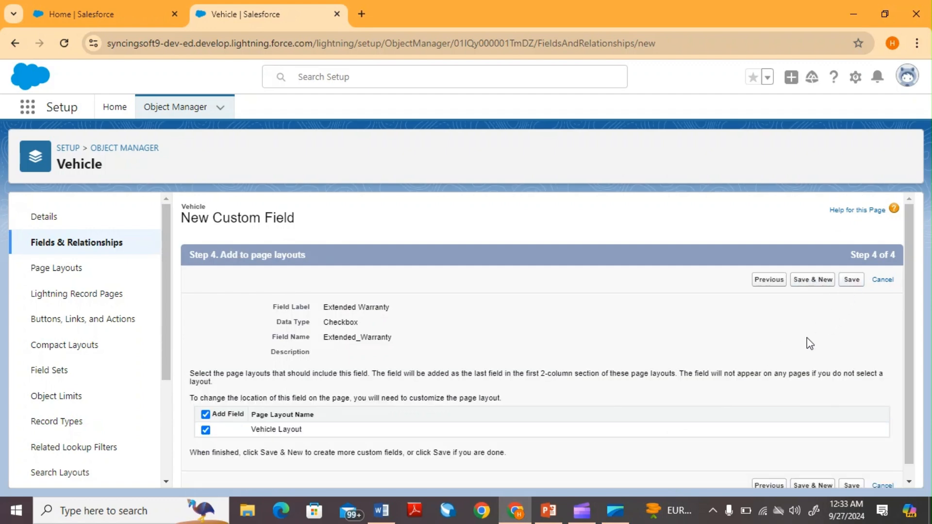
pyautogui.click(848, 281)
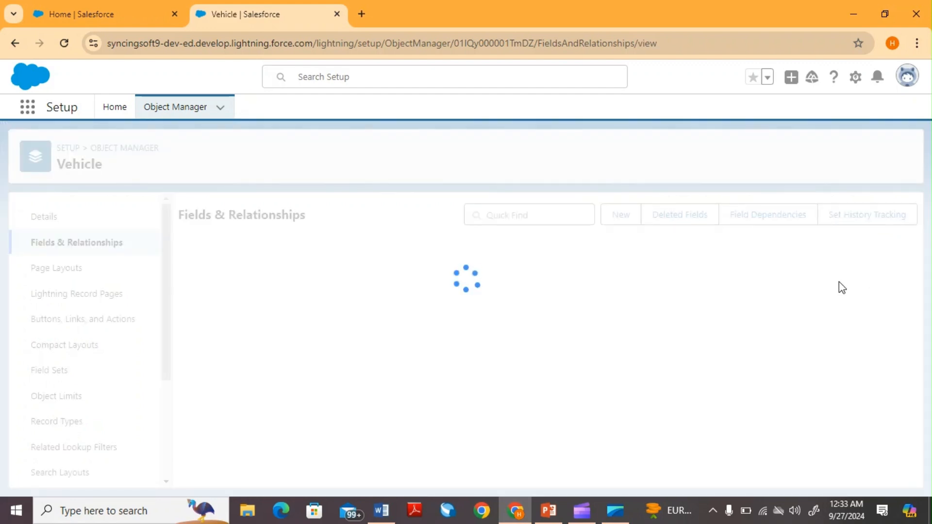
pyautogui.scroll(-1, 671, 348)
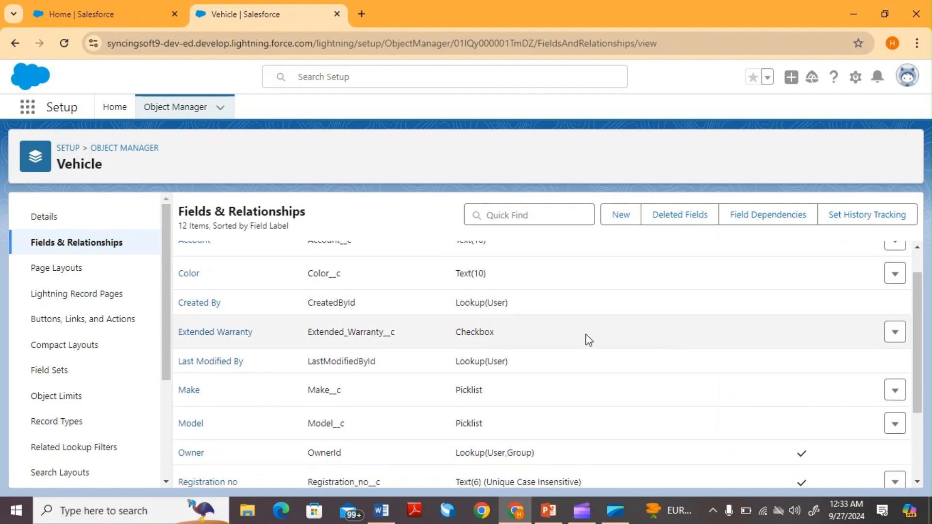
# Start a new custom object from Object Manager and set its label to Vehicle Service log
pyautogui.click(173, 106)
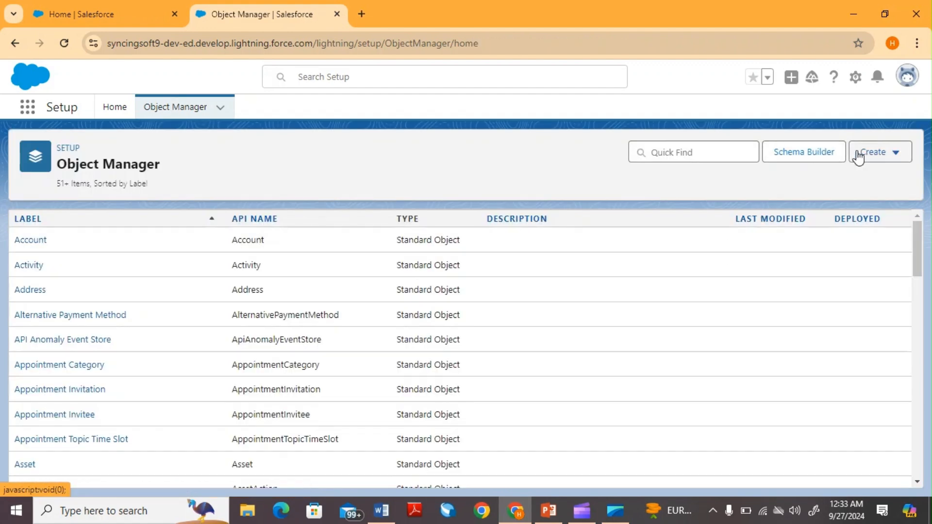
pyautogui.click(858, 156)
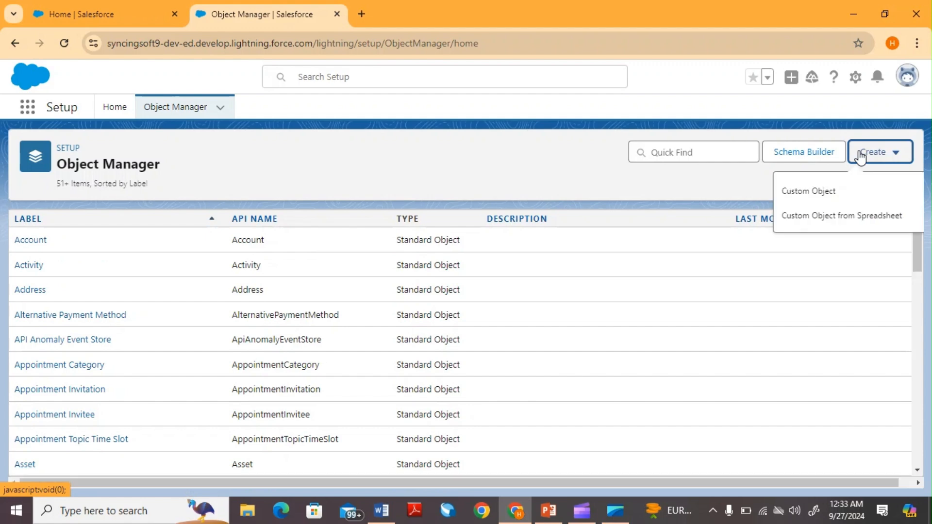
pyautogui.click(824, 192)
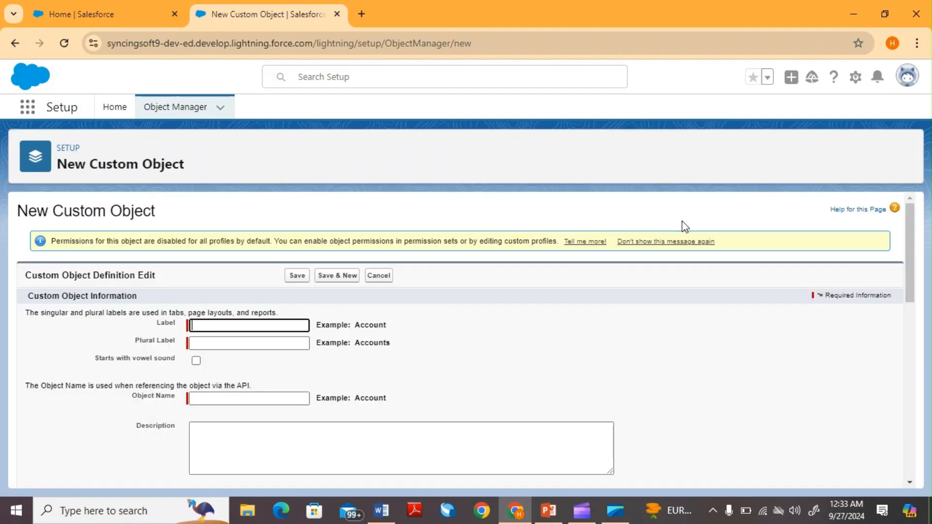
pyautogui.write('V')
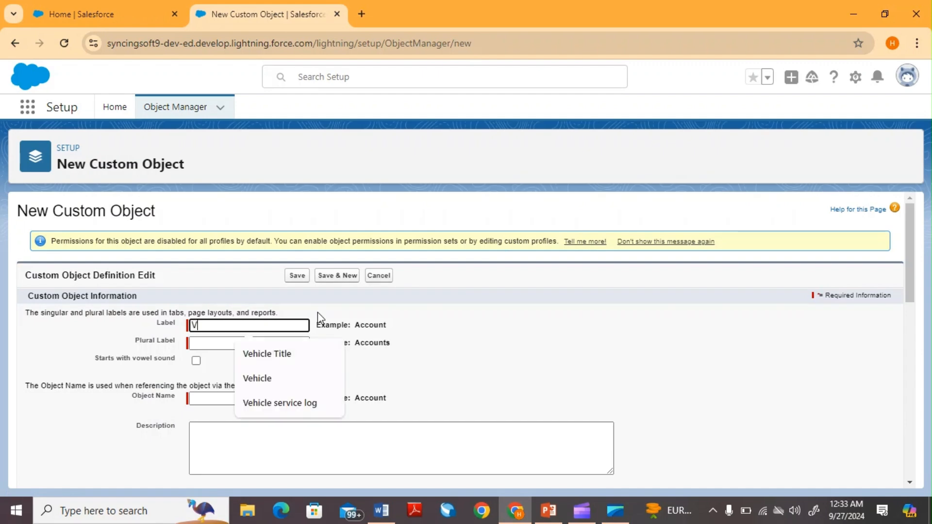
pyautogui.write('ehicle ')
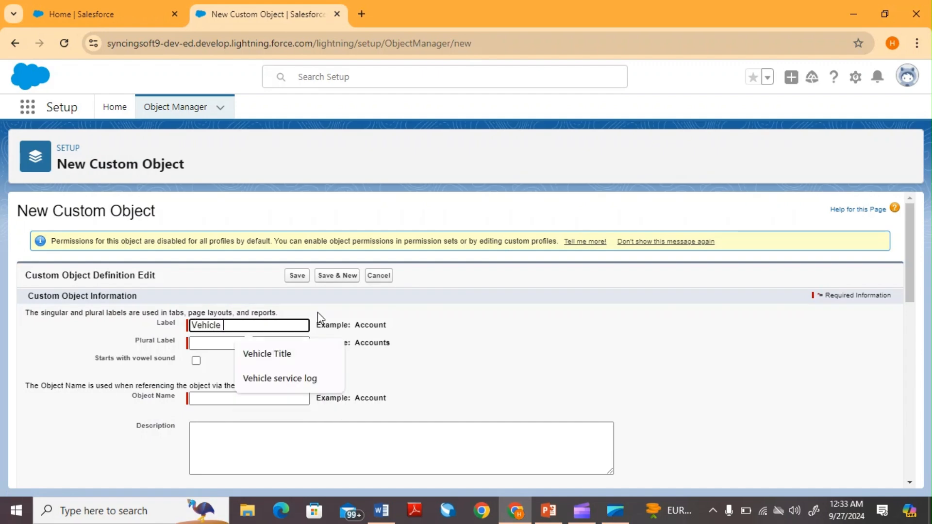
pyautogui.write('Service log')
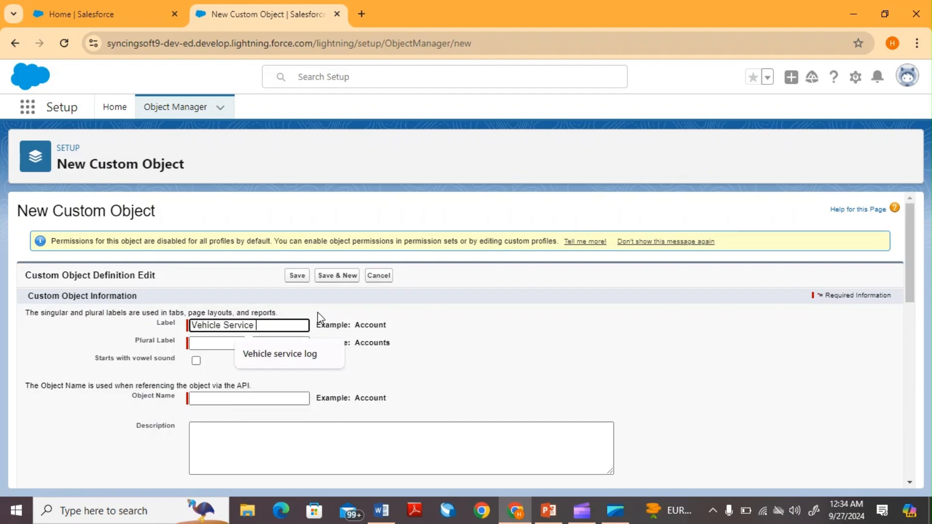
pyautogui.click(497, 349)
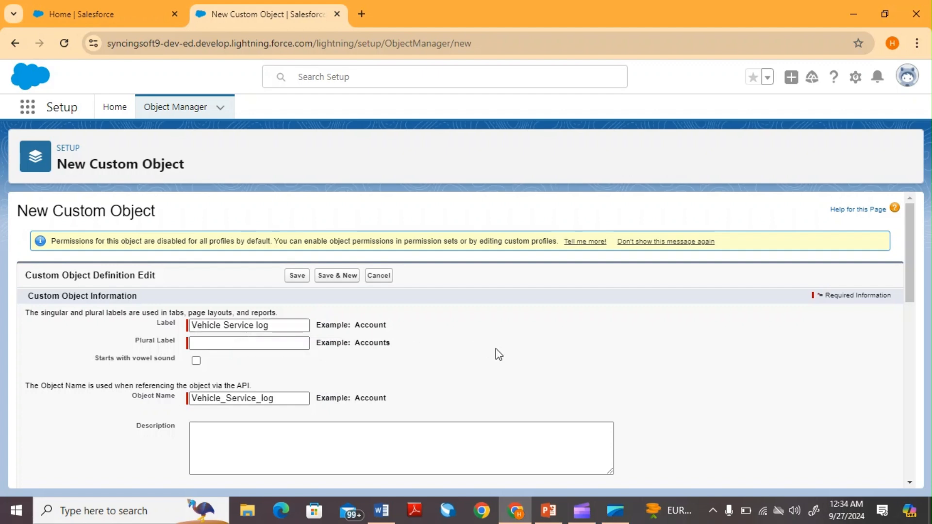
# Set the new object's plural label to Vehicles service log
pyautogui.scroll(-3, 496, 348)
pyautogui.click(273, 222)
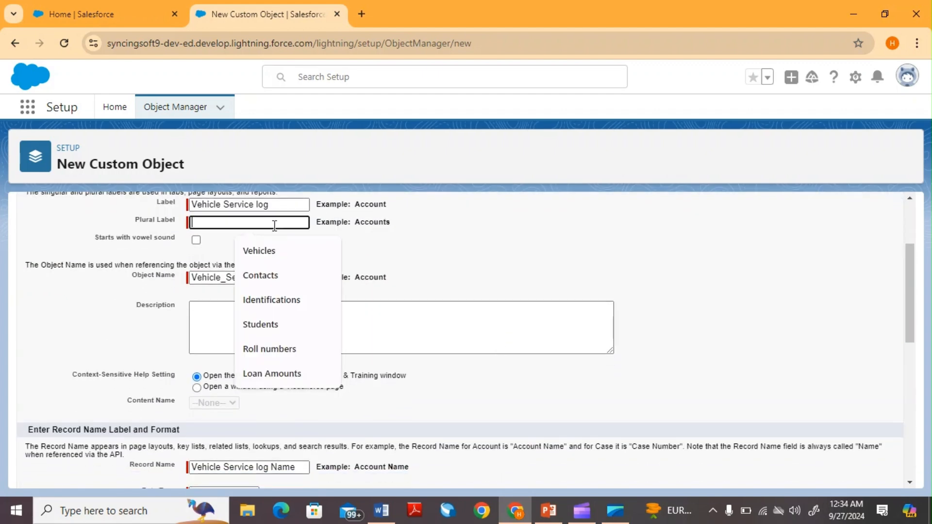
pyautogui.click(273, 250)
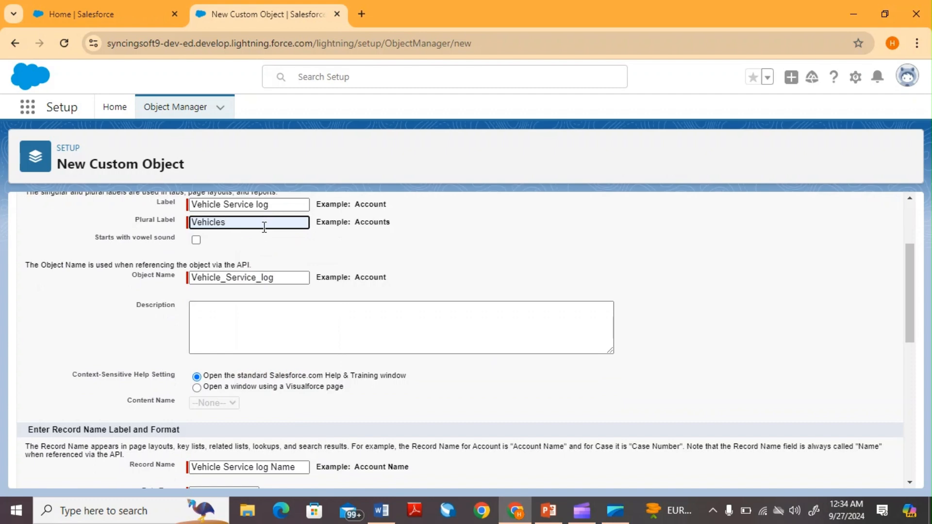
pyautogui.write('ser')
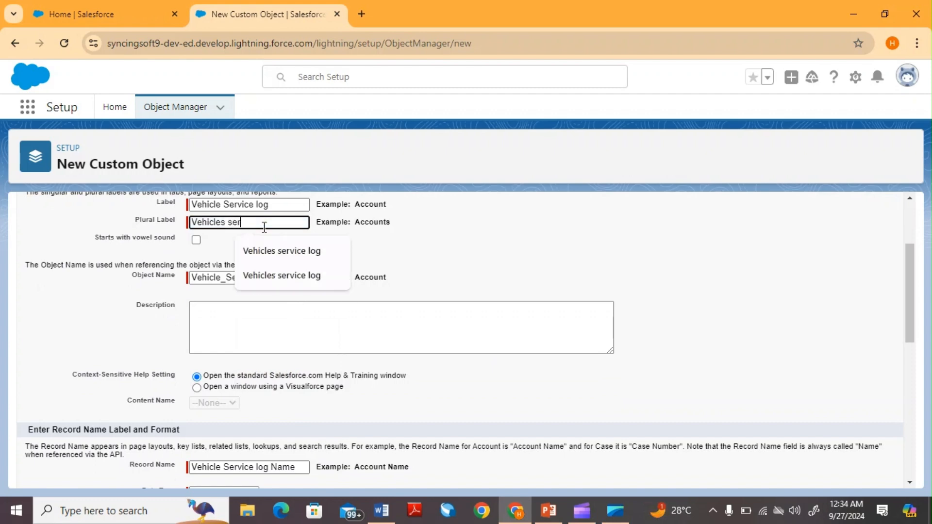
pyautogui.write('vice log')
# Keep the object's other defaults, enable launching the New Custom Tab Wizard after saving, and save the Vehicle Service log object
pyautogui.scroll(-3, 262, 227)
pyautogui.scroll(-3, 263, 227)
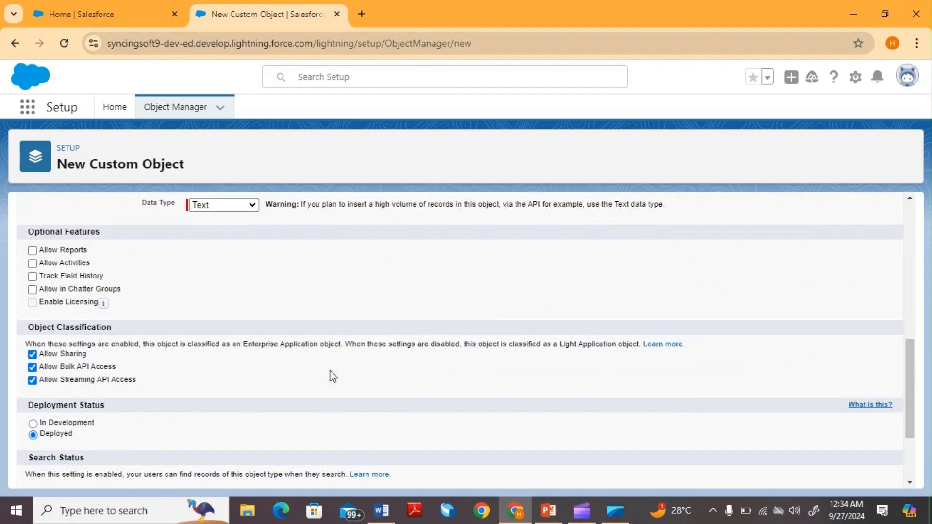
pyautogui.scroll(-3, 194, 342)
pyautogui.click(32, 438)
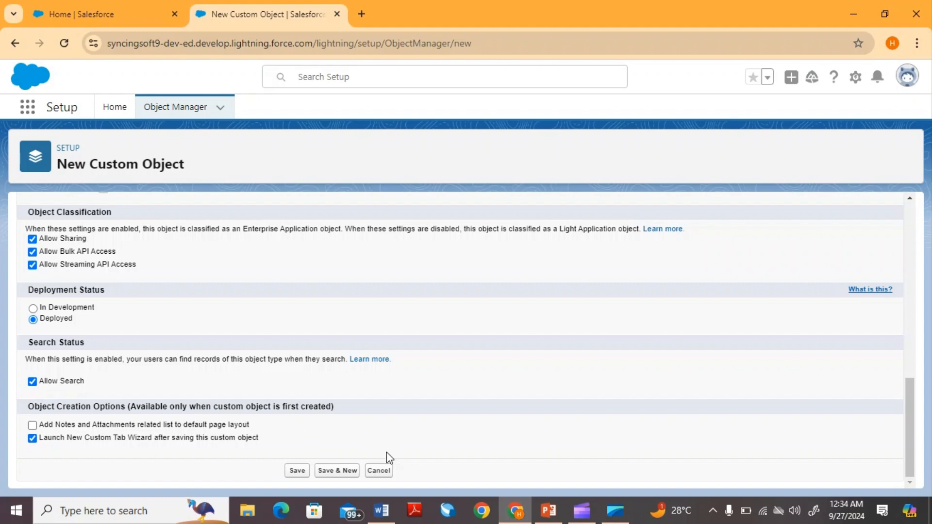
pyautogui.click(298, 471)
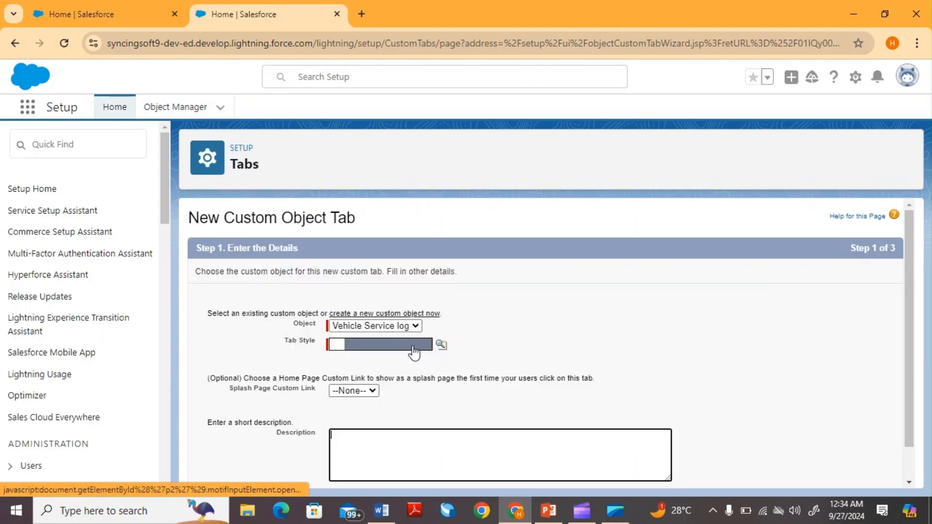
# Choose the Hexagon tab style for the Vehicle Service log tab and continue to the profile settings
pyautogui.click(412, 345)
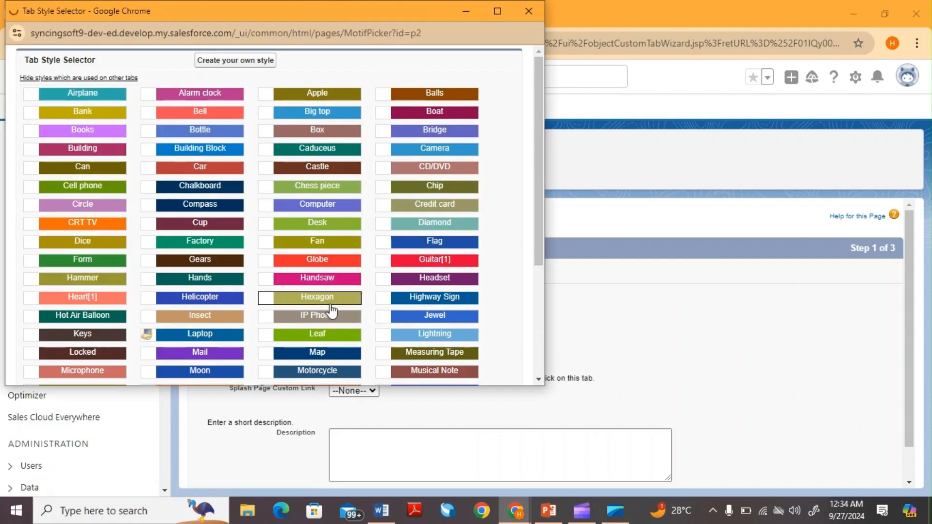
pyautogui.click(317, 297)
pyautogui.scroll(-1, 715, 362)
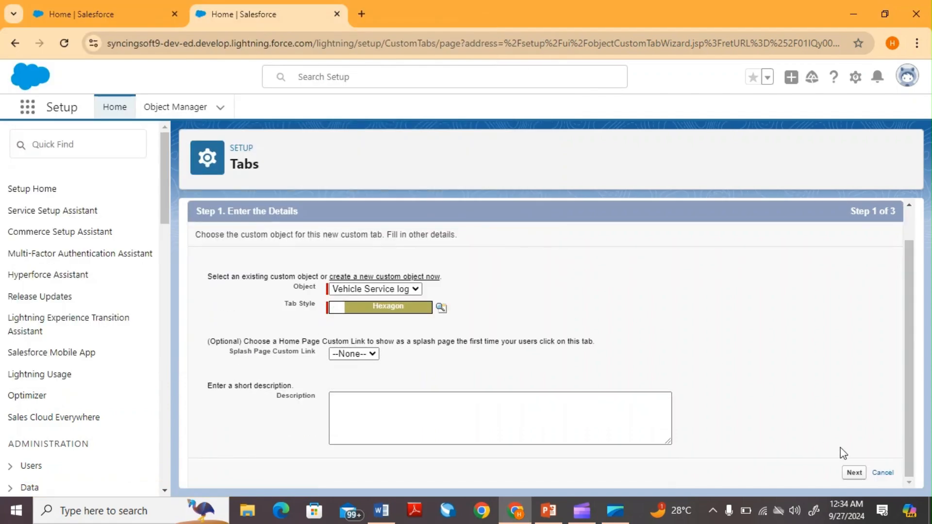
pyautogui.click(852, 473)
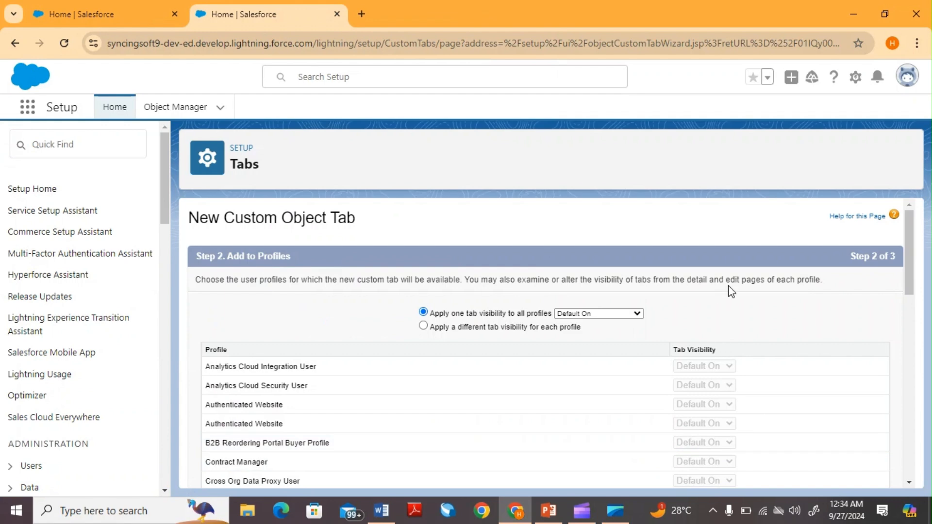
# Keep the tab Default On for all profiles, keep the default app selections, and save the Vehicle Service log tab
pyautogui.scroll(-10, 834, 350)
pyautogui.click(854, 474)
pyautogui.scroll(-10, 688, 388)
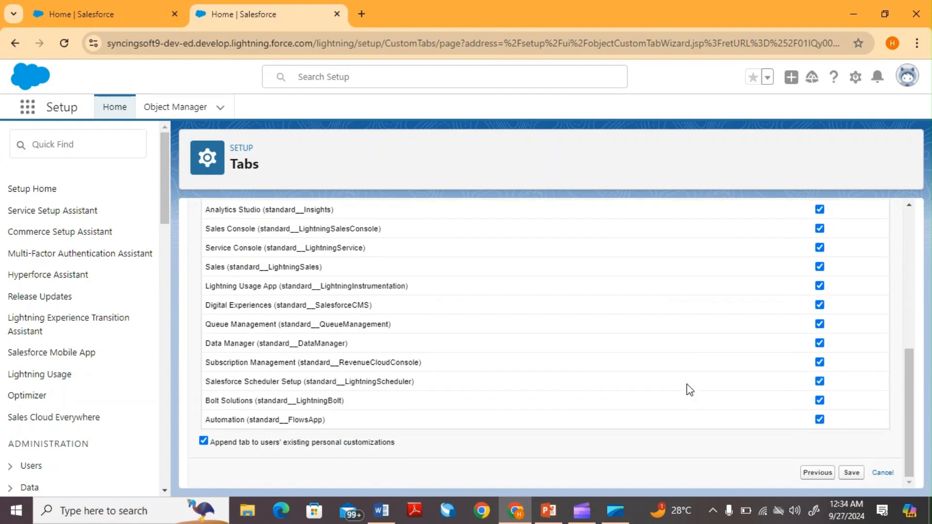
pyautogui.click(852, 473)
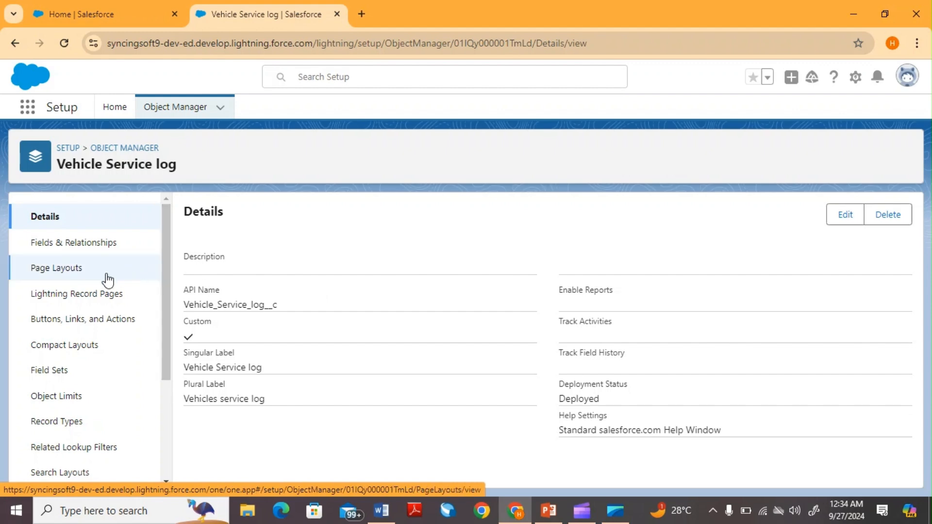
# Open the Vehicle Service log object's field list, check its table in PowerPoint, and start a new custom field in Salesforce
pyautogui.click(108, 246)
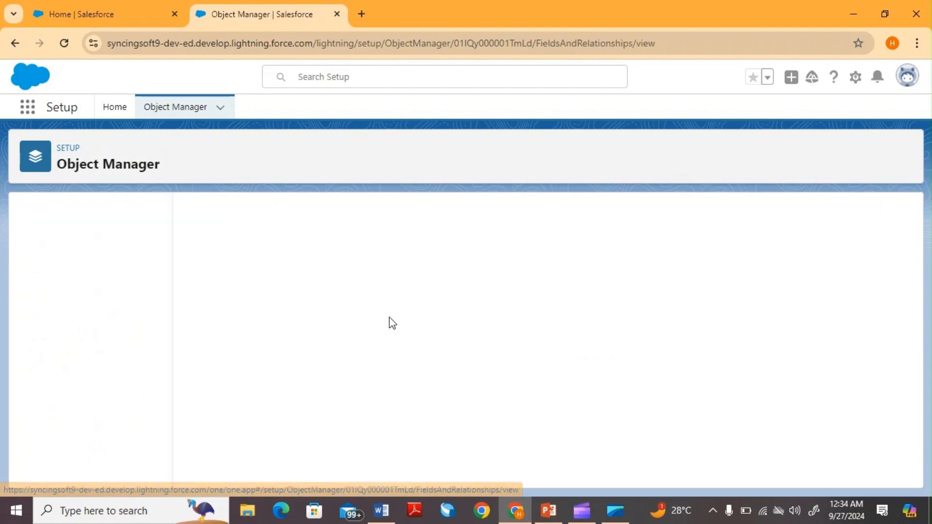
pyautogui.click(548, 516)
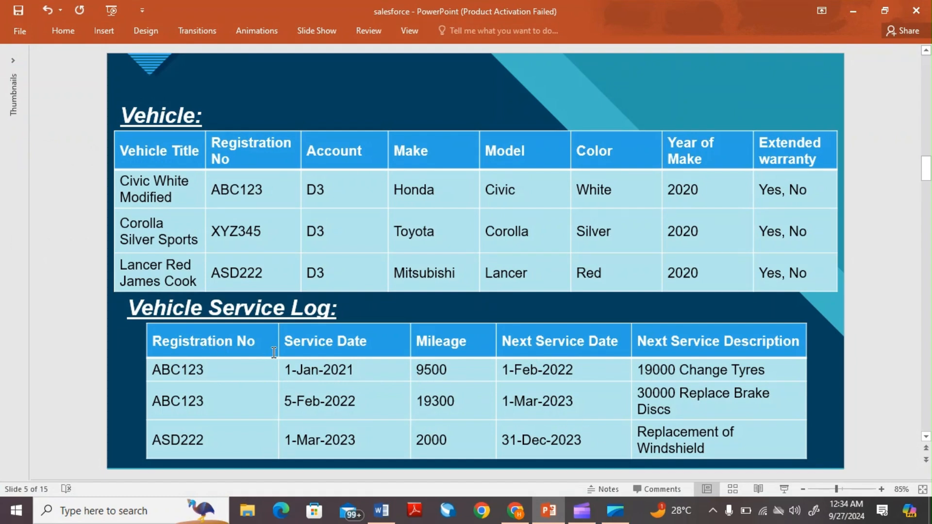
pyautogui.click(516, 510)
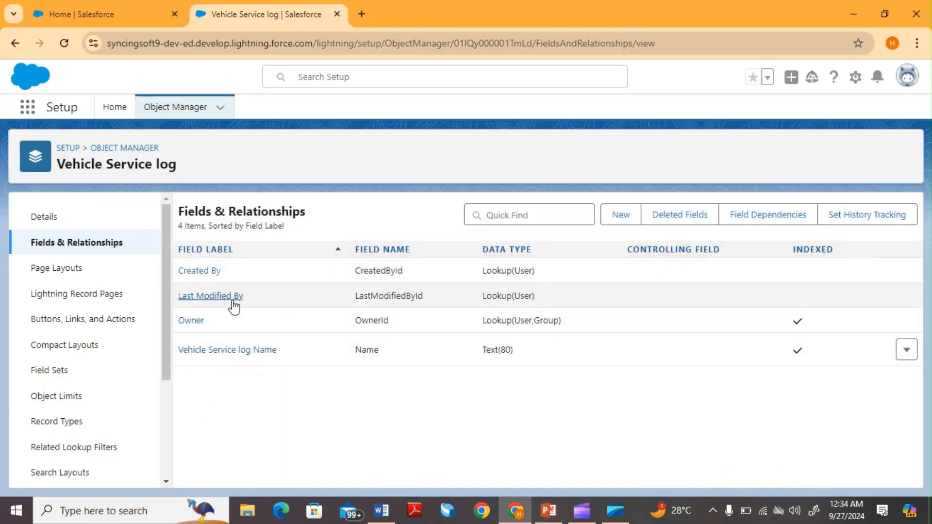
pyautogui.click(617, 216)
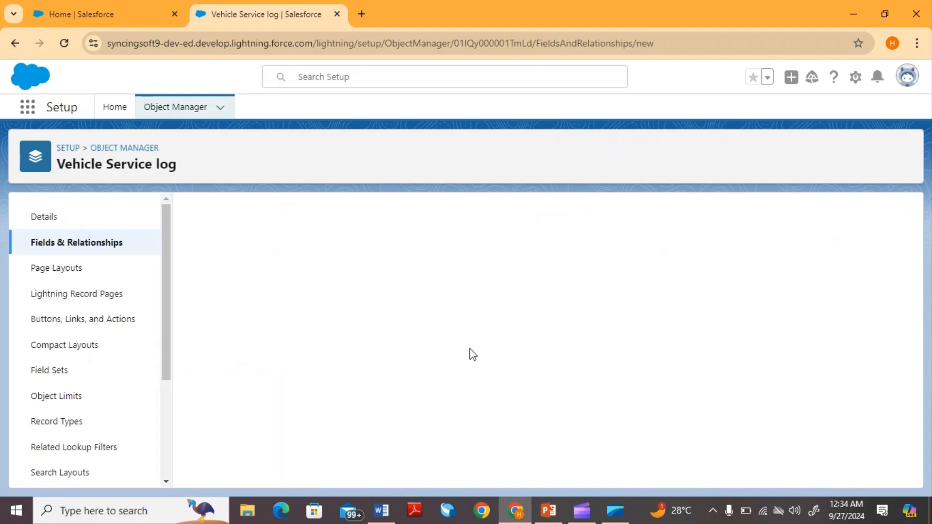
# Choose the Text data type, label the field Registration no with a length of 6, and continue to field-level security
pyautogui.scroll(-10, 470, 353)
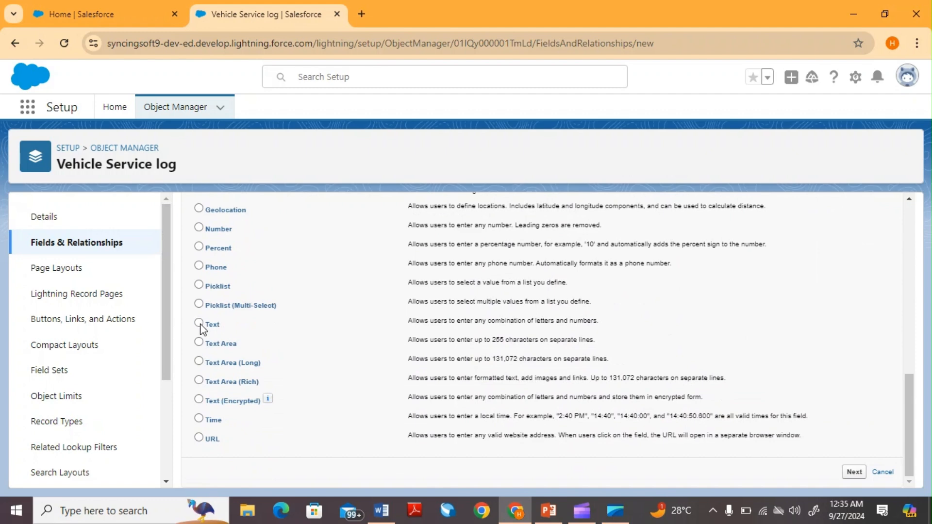
pyautogui.click(852, 472)
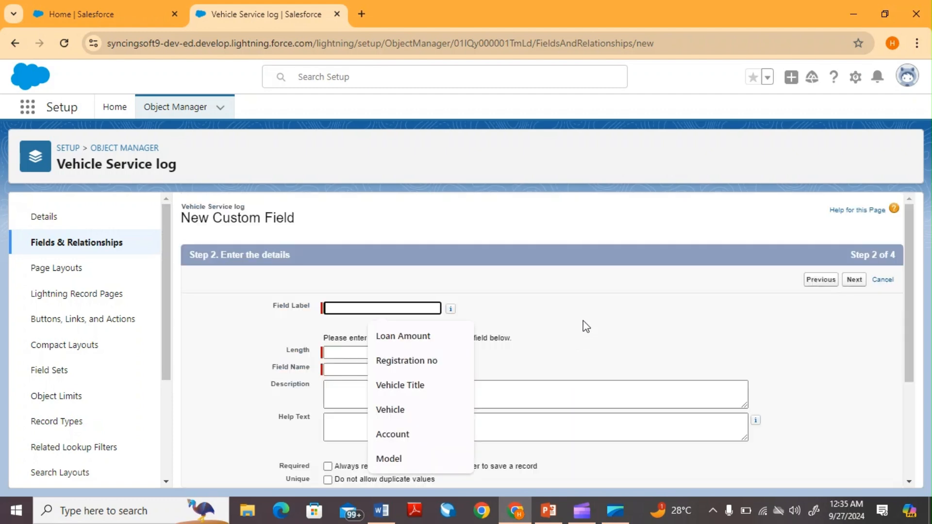
pyautogui.click(453, 358)
pyautogui.click(402, 354)
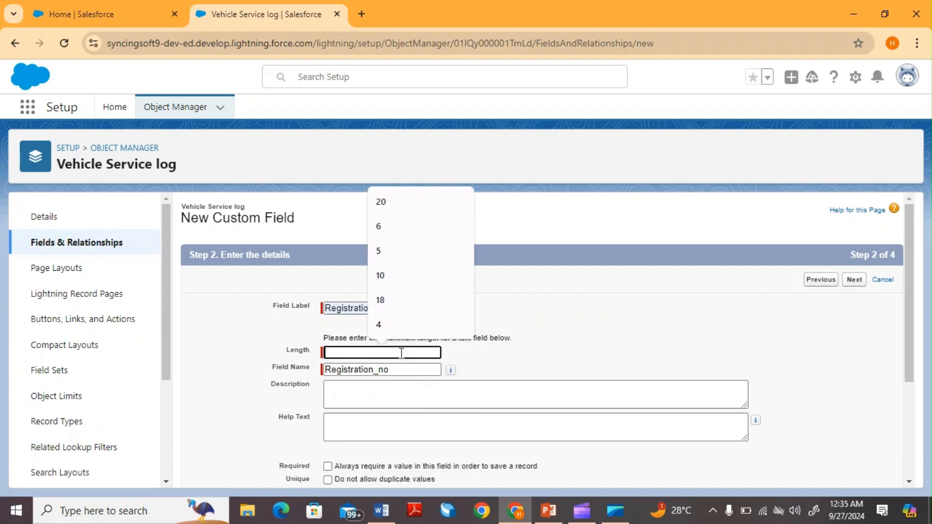
pyautogui.click(414, 218)
pyautogui.scroll(-1, 786, 335)
pyautogui.click(855, 247)
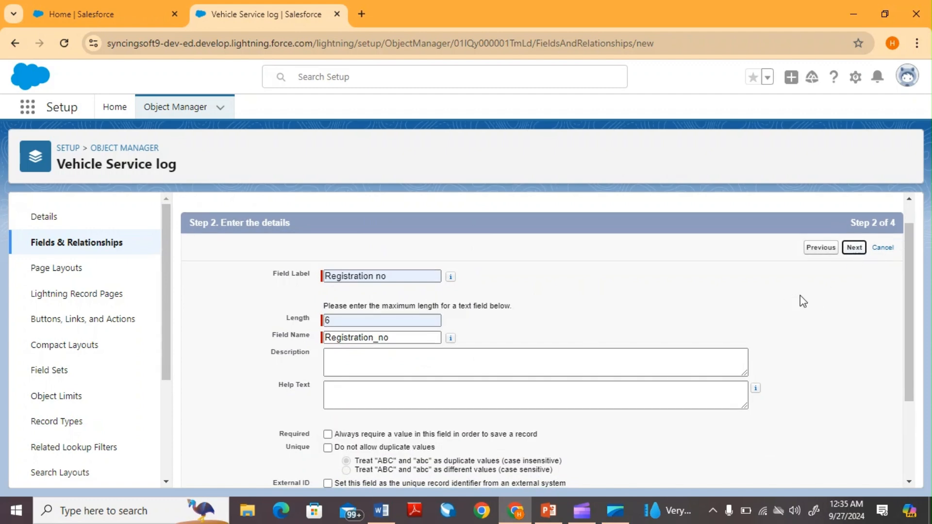
pyautogui.click(854, 247)
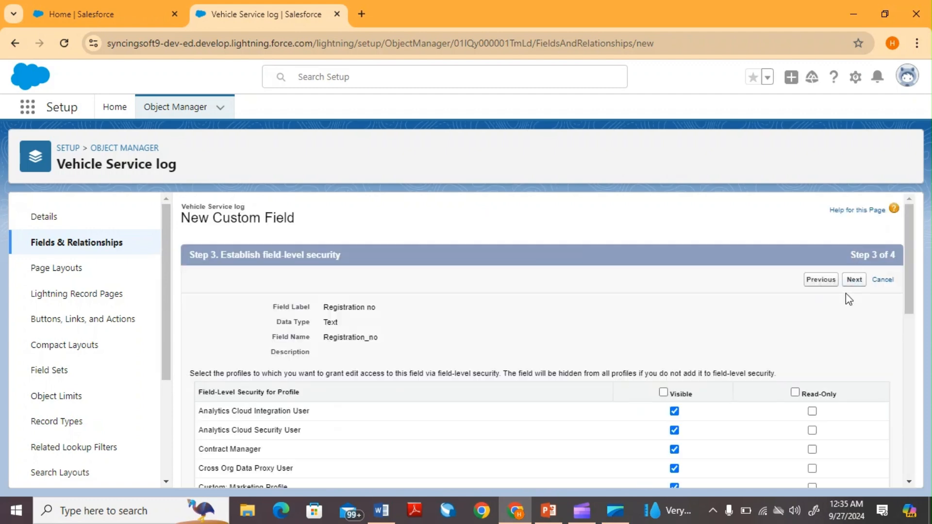
# Make the Registration no field visible to all profiles, keep it on the Vehicle Service log Layout, and save it, starting another field
pyautogui.click(663, 393)
pyautogui.click(856, 280)
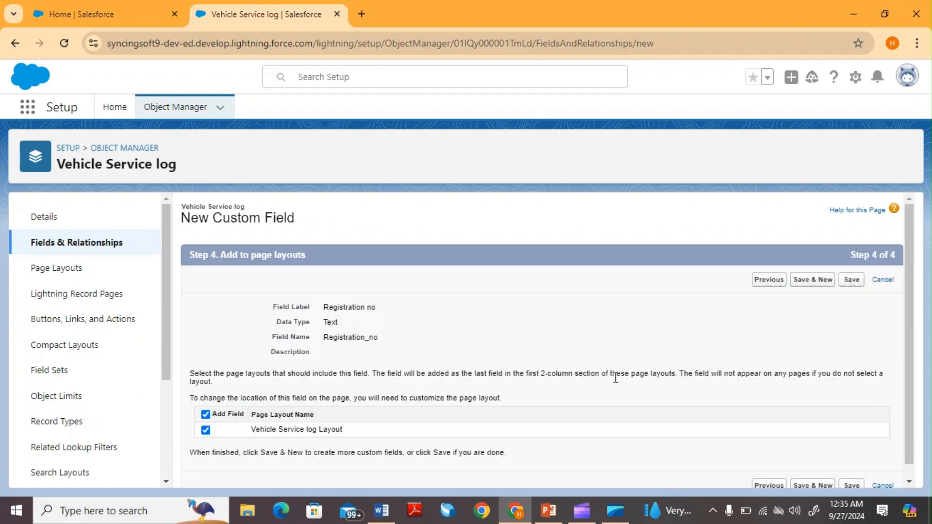
pyautogui.scroll(-1, 616, 378)
pyautogui.click(815, 267)
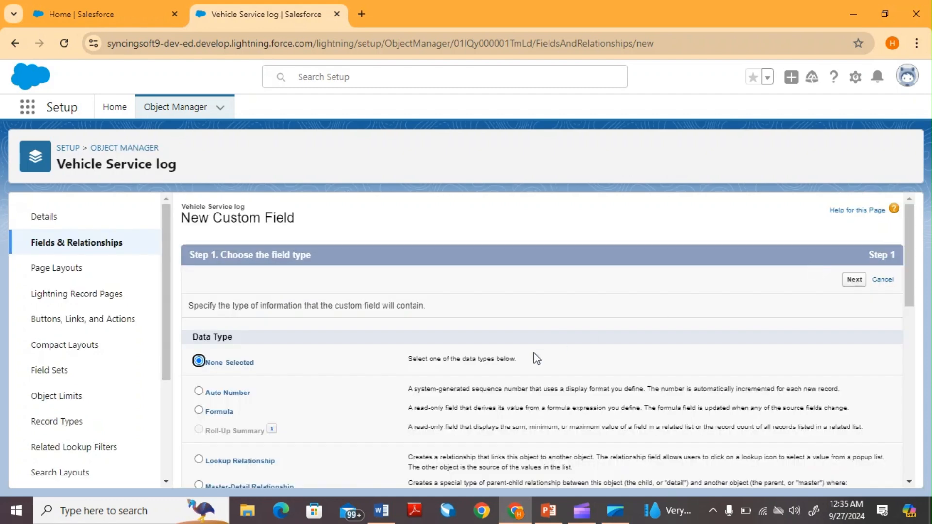
# Check the Vehicle Service Log table in PowerPoint, then choose the Date data type for the Service date field in Salesforce
pyautogui.scroll(-3, 534, 359)
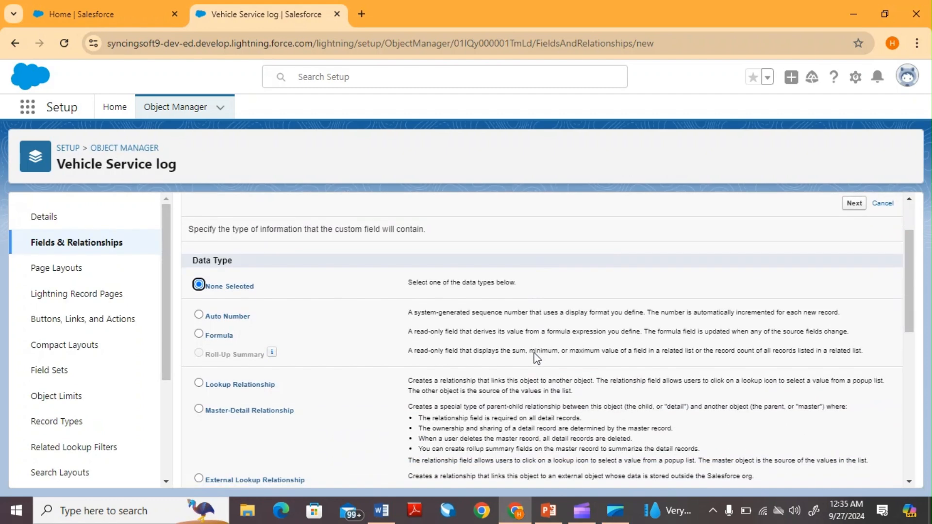
pyautogui.click(546, 509)
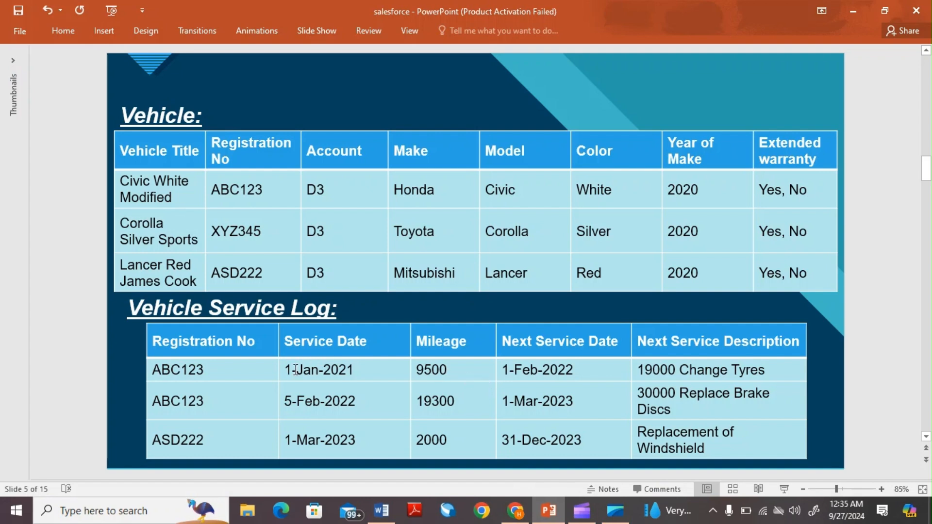
pyautogui.click(547, 519)
pyautogui.scroll(-9, 464, 311)
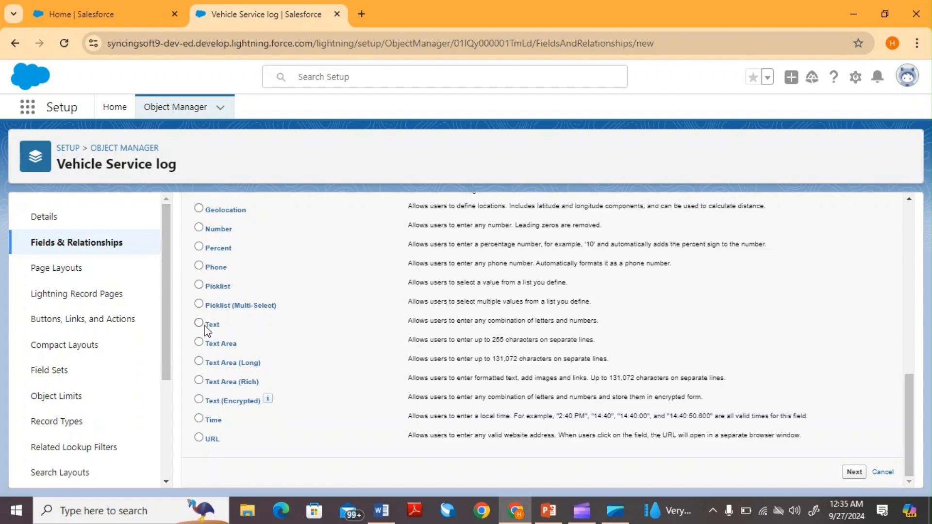
pyautogui.scroll(3, 202, 330)
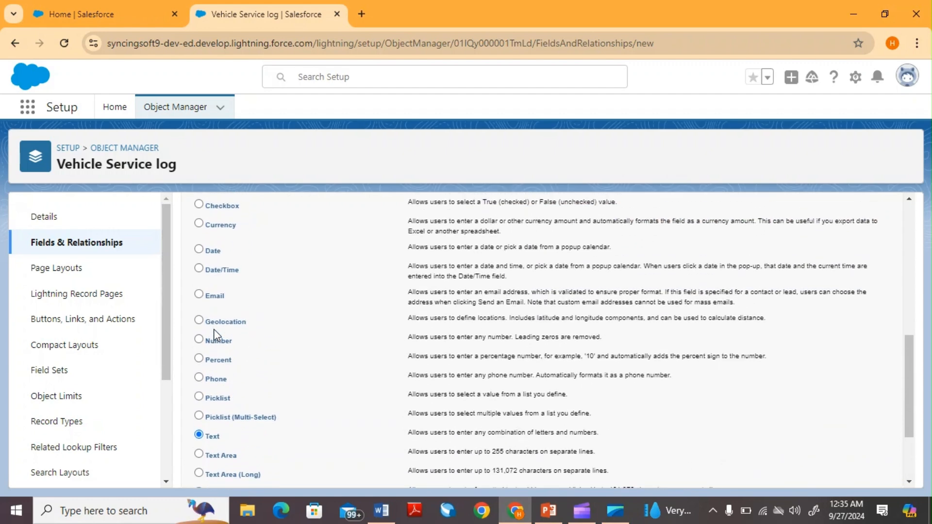
pyautogui.scroll(-3, 621, 362)
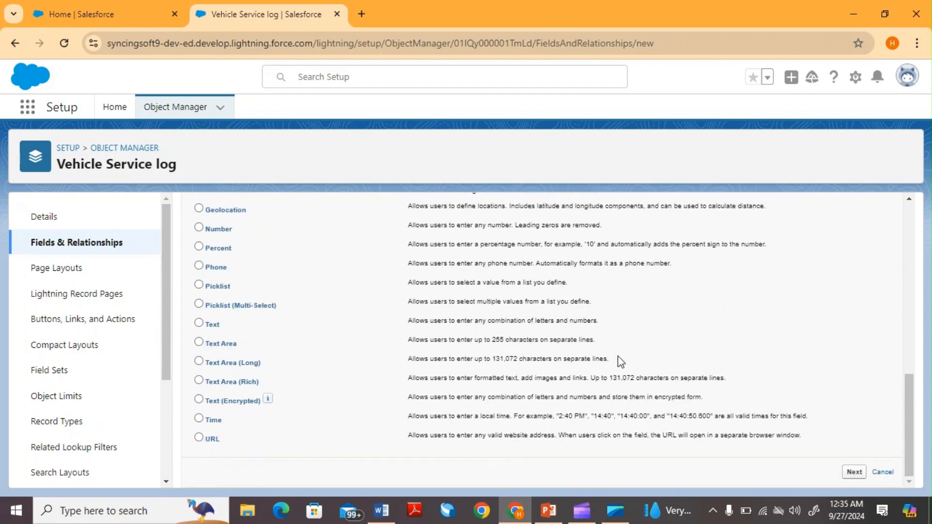
pyautogui.click(854, 471)
# Label the date field Service date, keep its other details at their defaults, and continue to field-level security
pyautogui.click(424, 307)
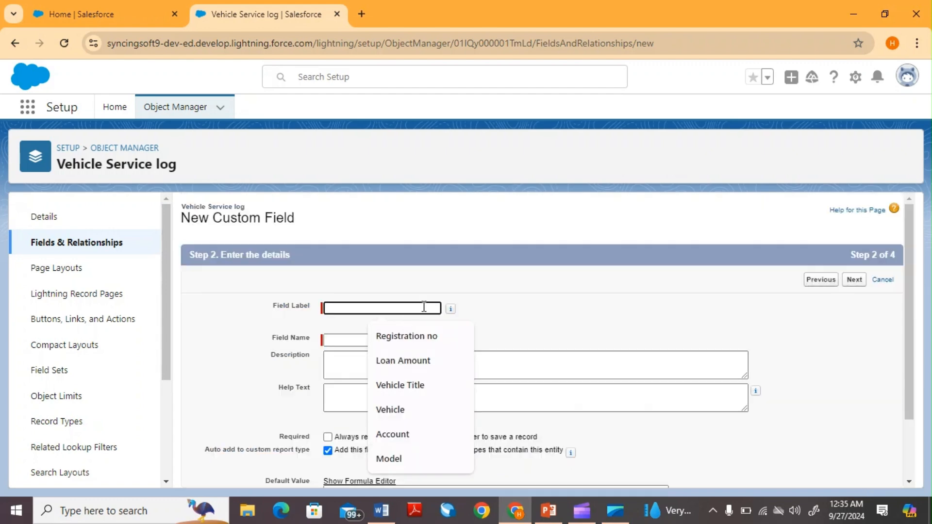
pyautogui.write('Service da')
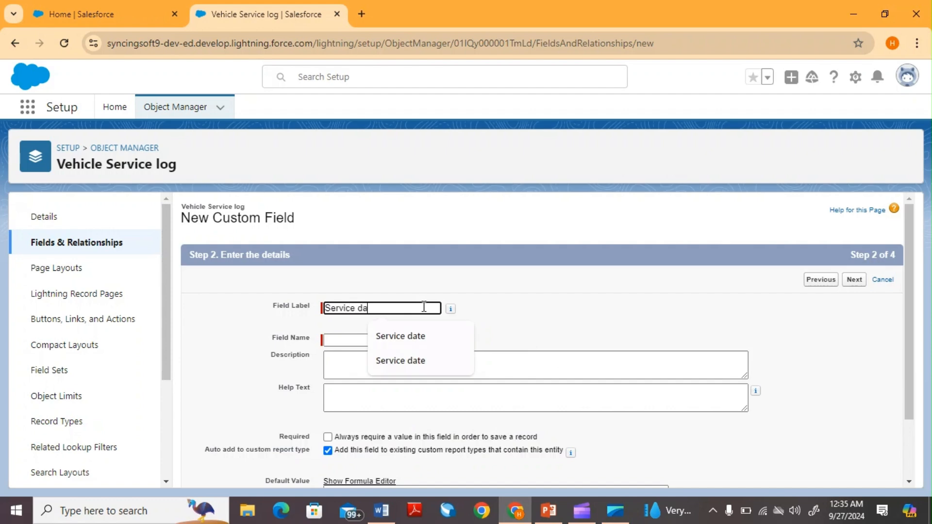
pyautogui.write('te')
pyautogui.click(518, 335)
pyautogui.scroll(-2, 518, 303)
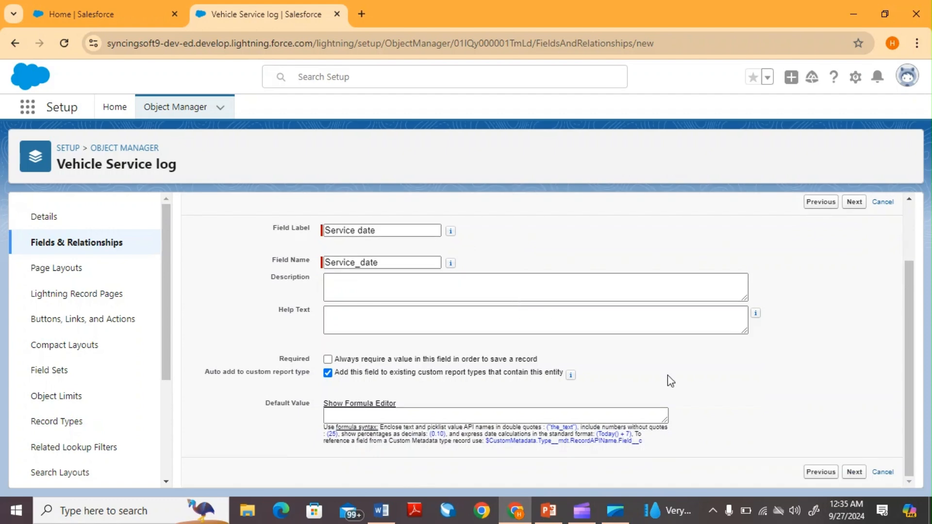
pyautogui.click(848, 474)
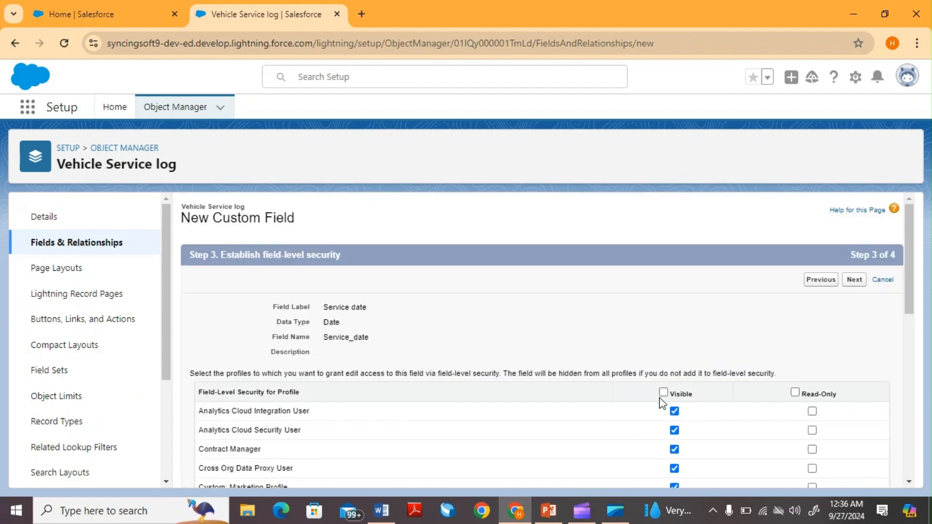
# Make the Service date field visible to all profiles, keep it on the page layout, and save it, starting another field
pyautogui.click(663, 392)
pyautogui.click(854, 284)
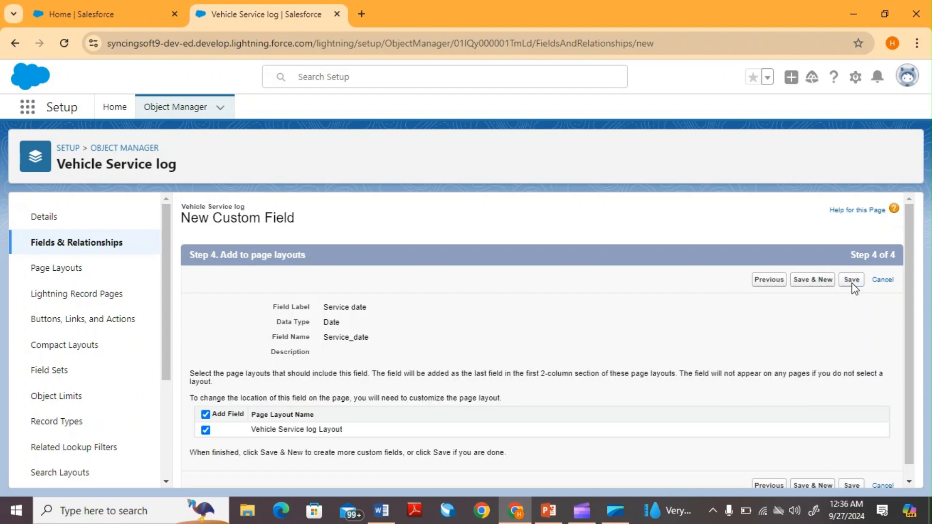
pyautogui.click(824, 281)
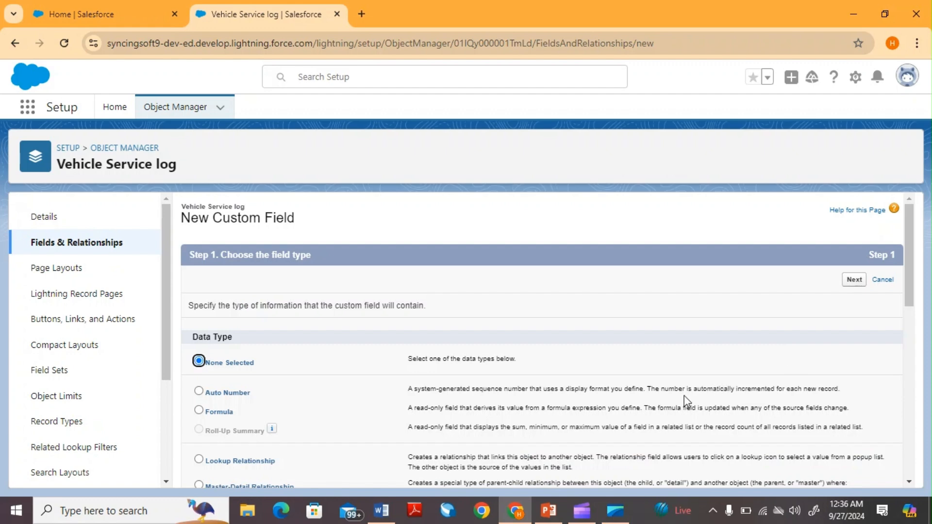
# Check the Mileage column in the PowerPoint table, return to Salesforce, and choose the Text data type for the new field
pyautogui.click(517, 519)
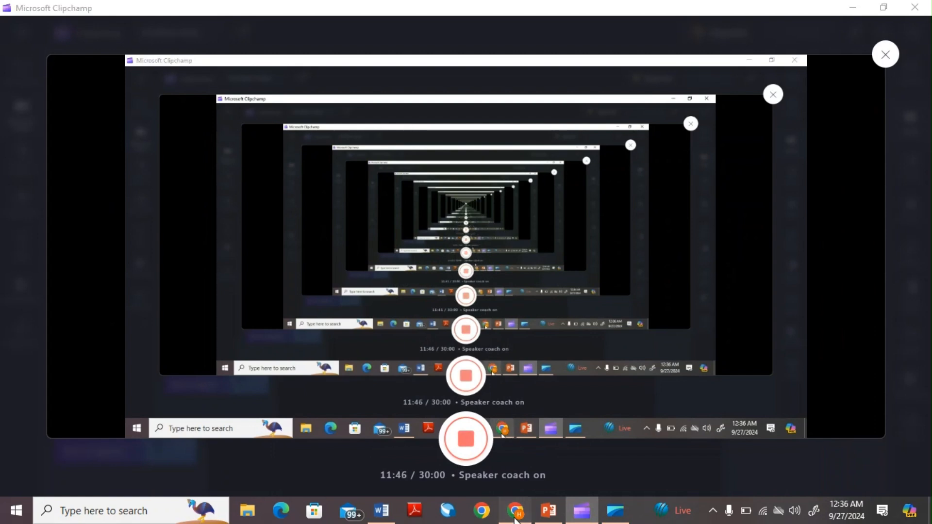
pyautogui.click(516, 514)
pyautogui.click(549, 512)
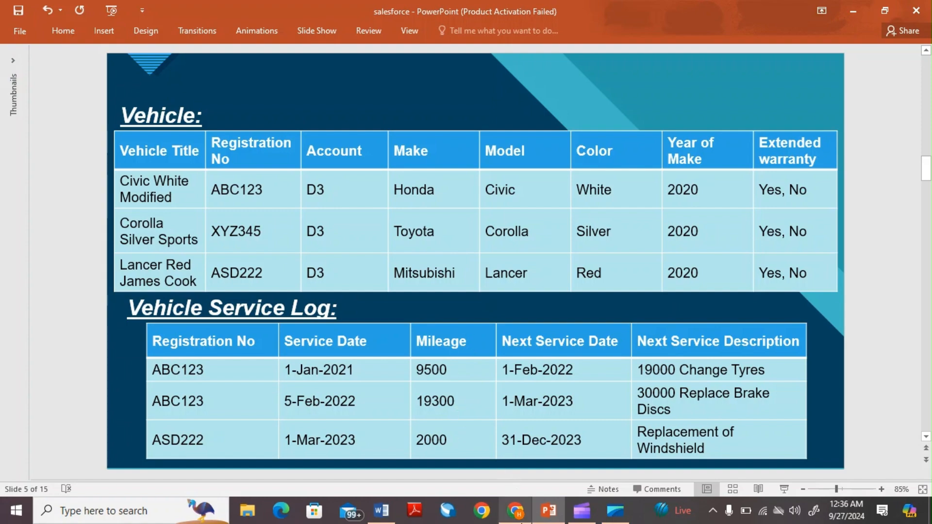
pyautogui.click(516, 515)
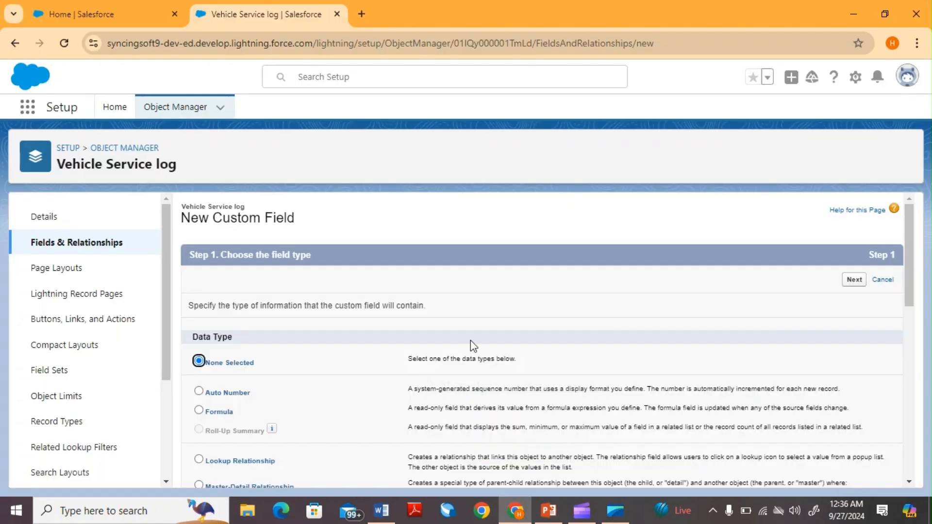
pyautogui.scroll(-10, 471, 340)
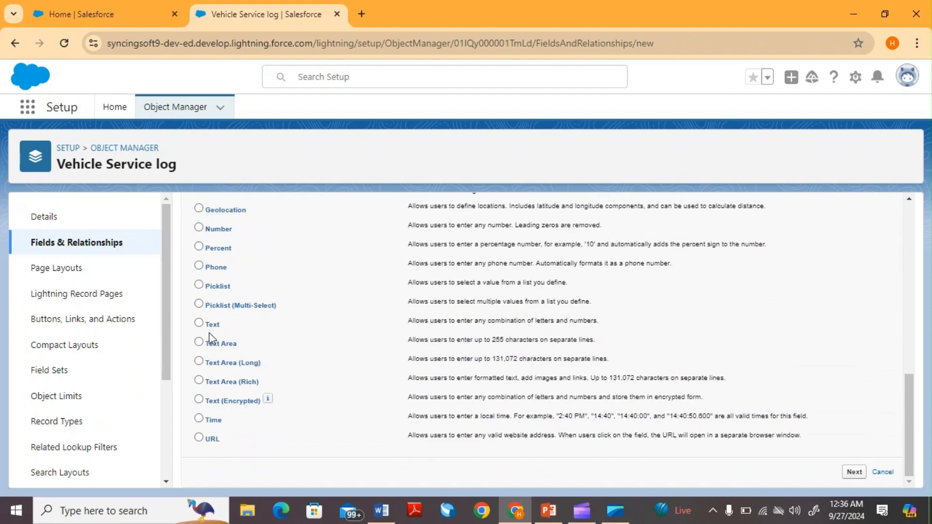
pyautogui.click(199, 323)
pyautogui.click(851, 474)
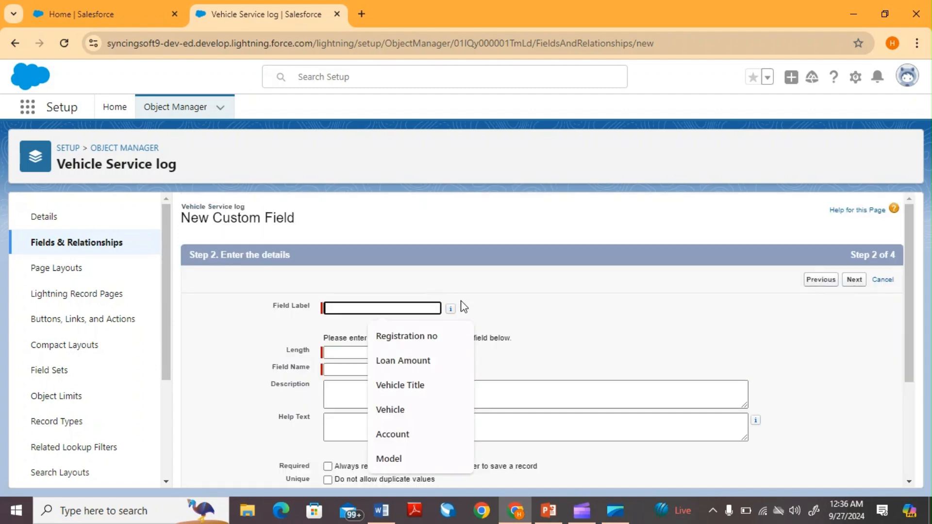
# Label the text field Mileage with a length of 20, make it visible to all profiles, and save it, starting another field
pyautogui.write('Mil')
pyautogui.click(405, 339)
pyautogui.click(354, 352)
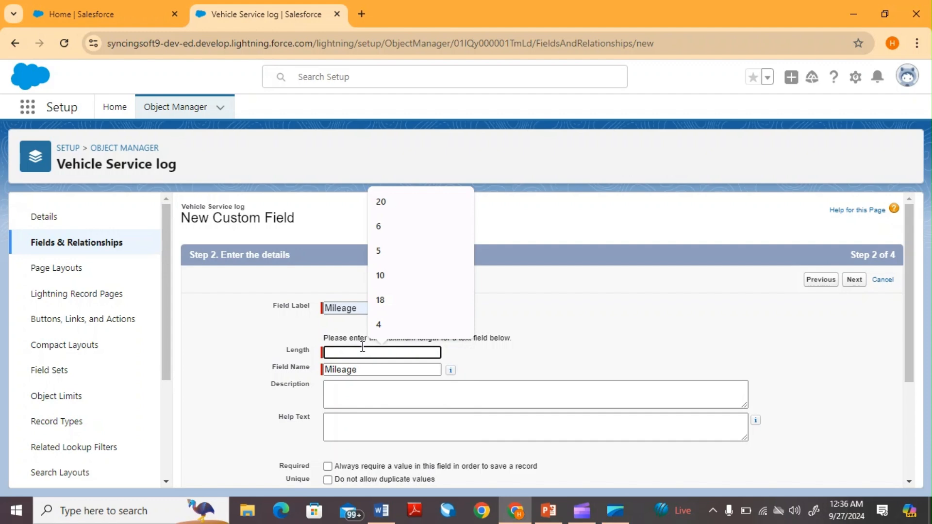
pyautogui.write('10')
pyautogui.press('BackSpace')
pyautogui.press('BackSpace')
pyautogui.write('20')
pyautogui.click(854, 279)
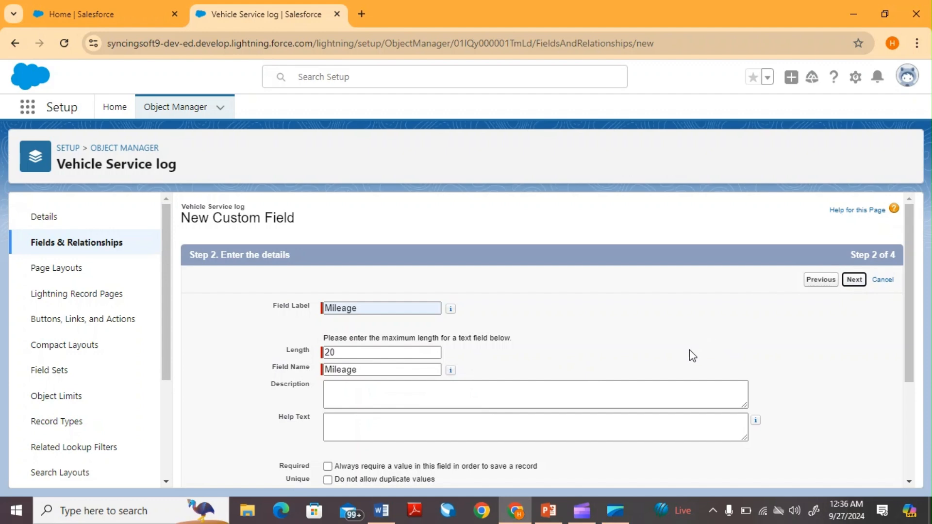
pyautogui.click(663, 387)
pyautogui.click(855, 274)
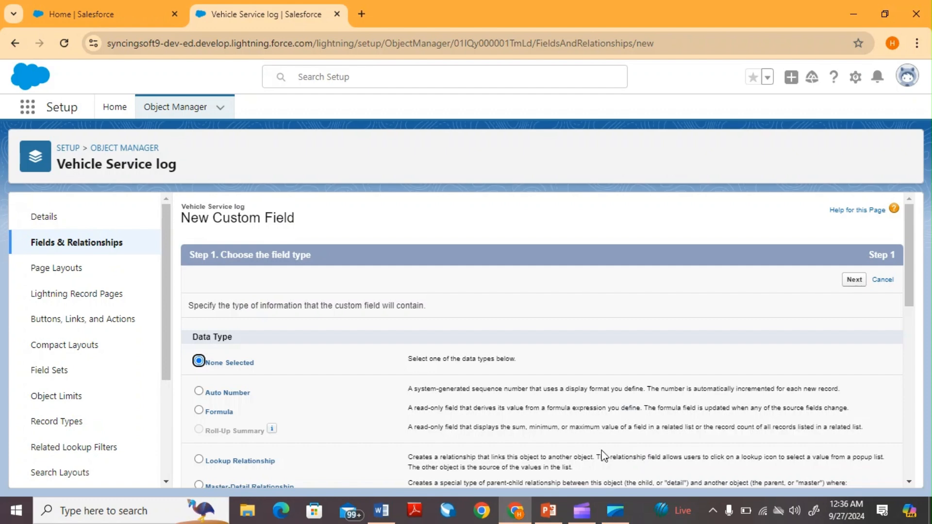
# Check the Next Service Date column in PowerPoint, return to Salesforce, and choose the Date data type for the new field
pyautogui.click(544, 516)
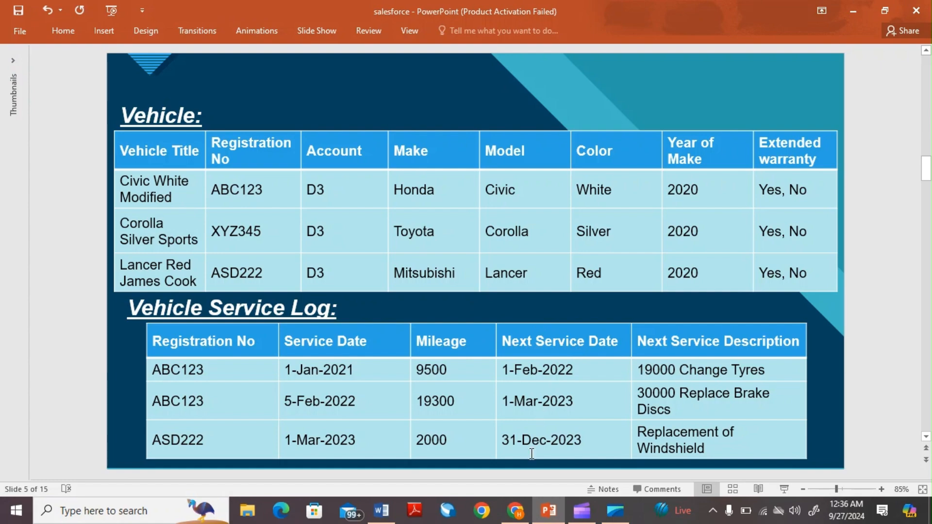
pyautogui.moveTo(513, 520)
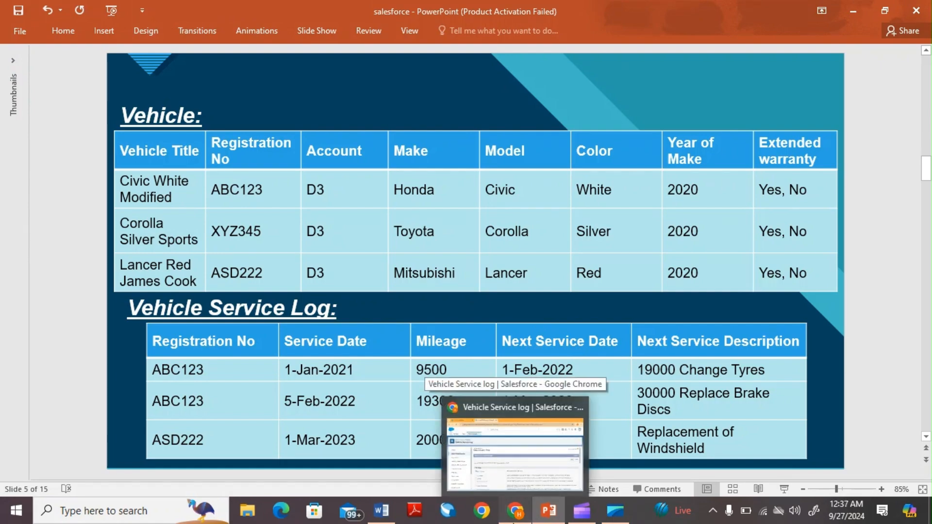
pyautogui.click(515, 447)
pyautogui.scroll(-8, 580, 349)
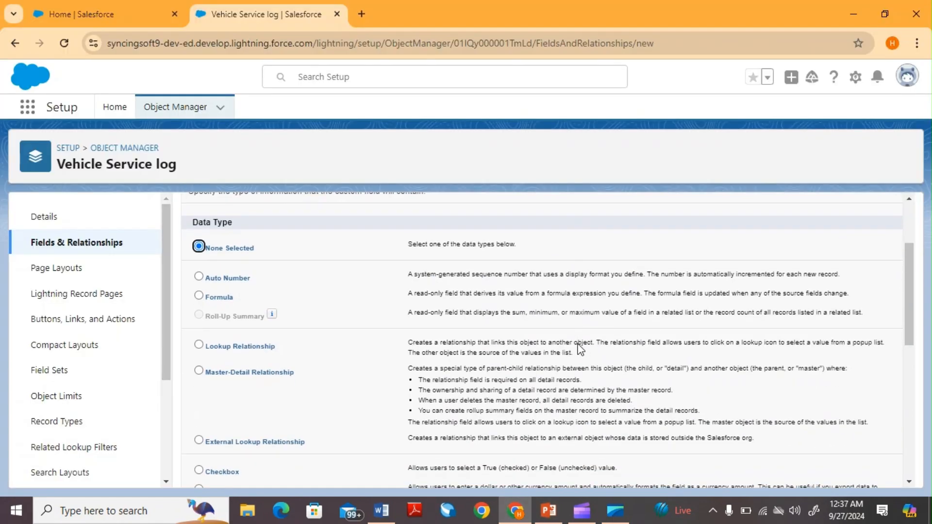
pyautogui.scroll(-1, 581, 350)
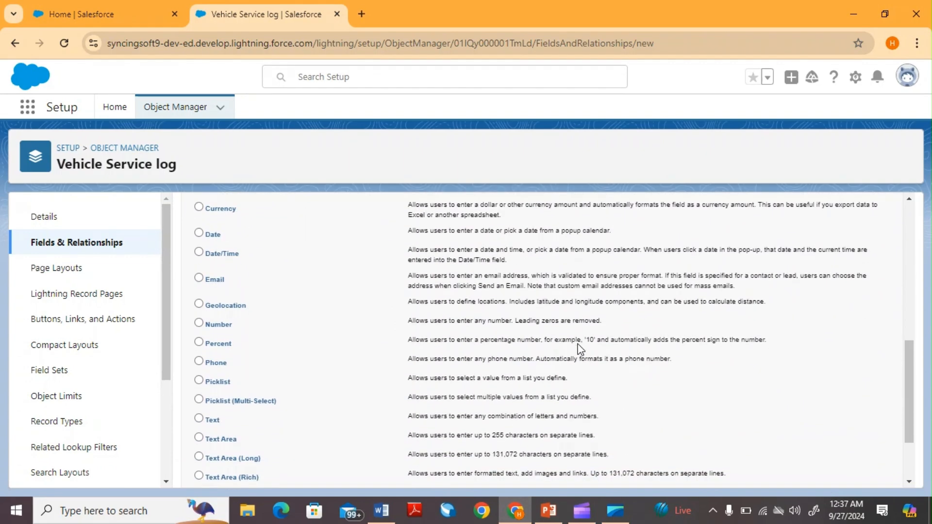
pyautogui.scroll(1, 577, 349)
pyautogui.click(199, 265)
pyautogui.scroll(-3, 790, 401)
pyautogui.click(854, 473)
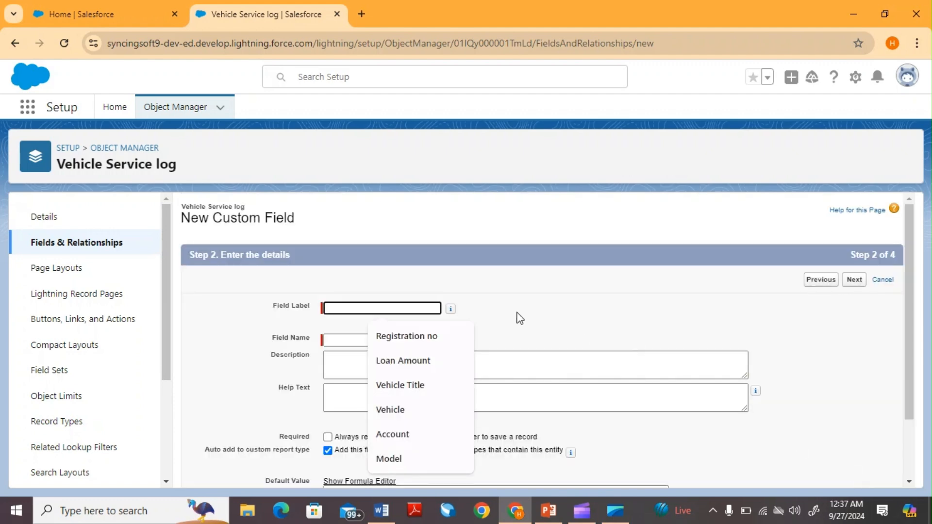
# Label the date field Next service date, keep its other details at their defaults, and continue to field-level security
pyautogui.write('Next ser')
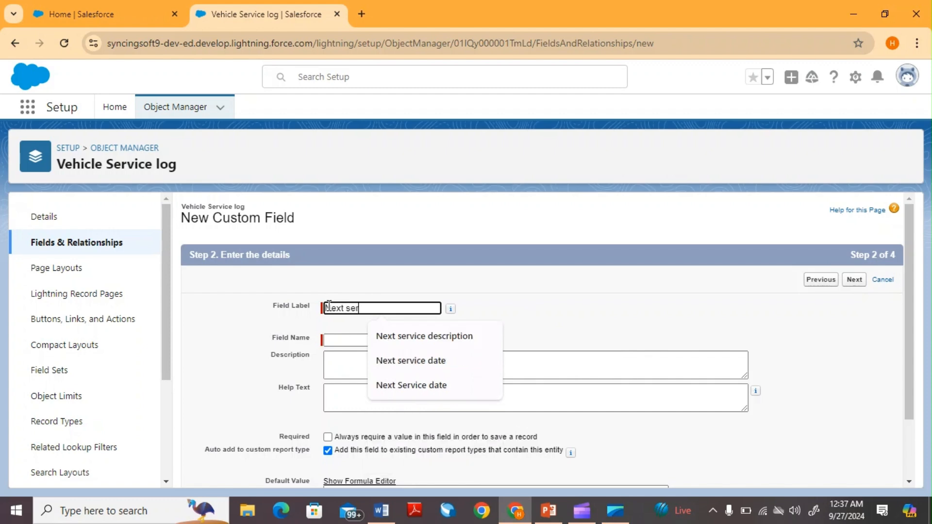
pyautogui.write('vice date')
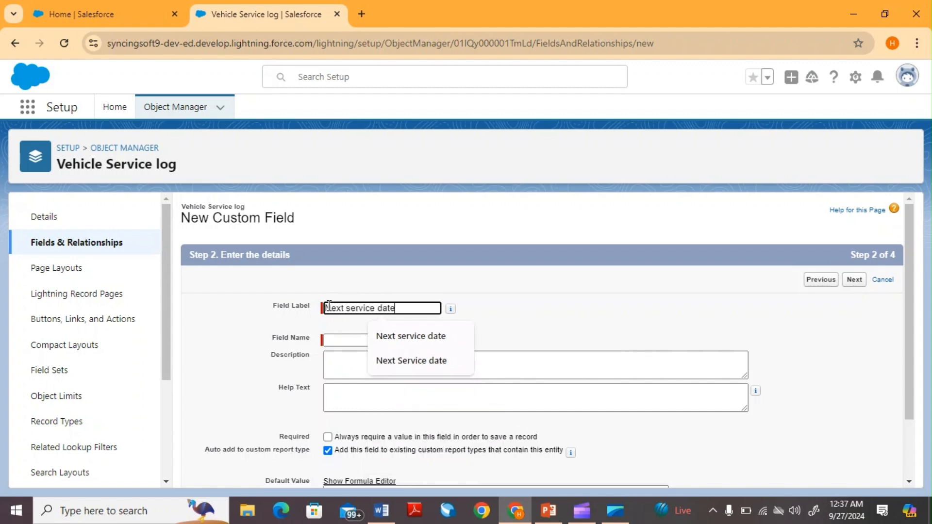
pyautogui.scroll(-1, 534, 355)
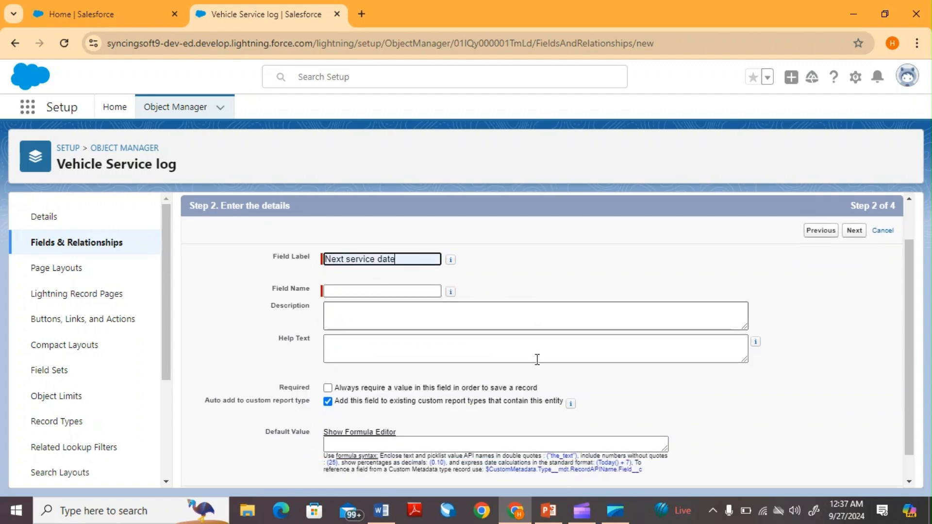
pyautogui.click(538, 359)
pyautogui.click(854, 232)
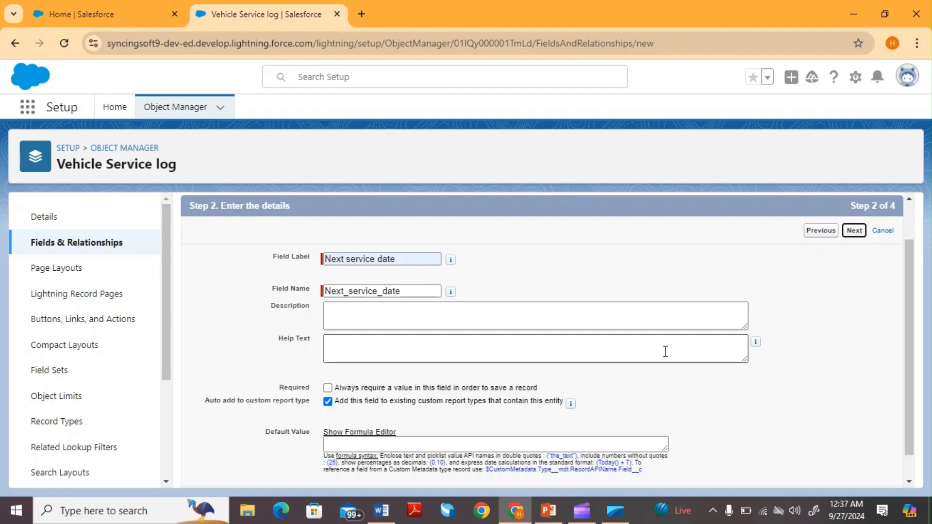
# Keep the default field-level security and page layout for the Next service date field, save it, and start another field
pyautogui.click(851, 283)
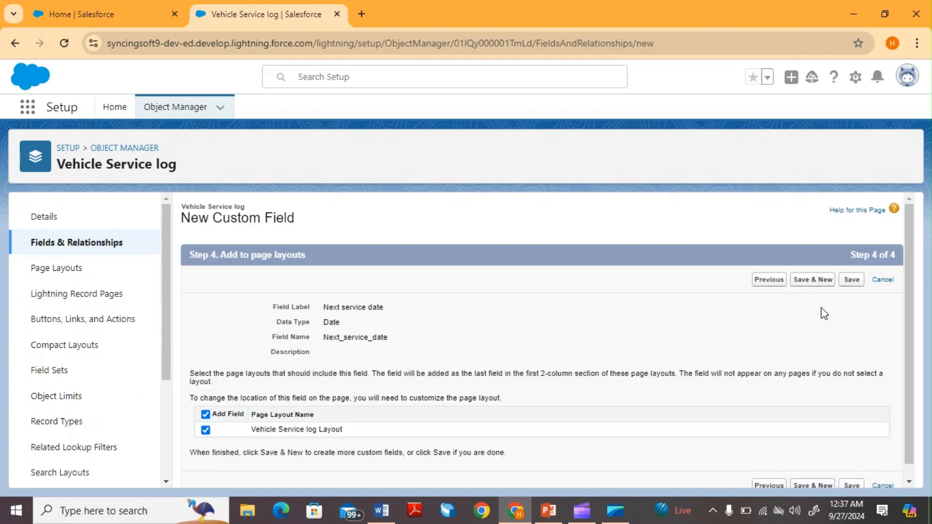
pyautogui.click(807, 280)
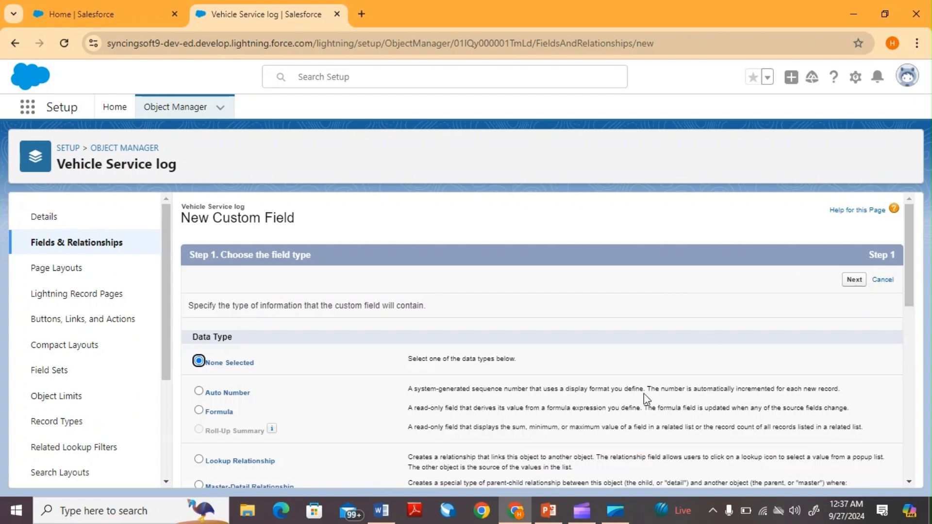
# Check the Next Service Description column in PowerPoint, return to Salesforce, and choose the Text data type for the new field
pyautogui.click(549, 511)
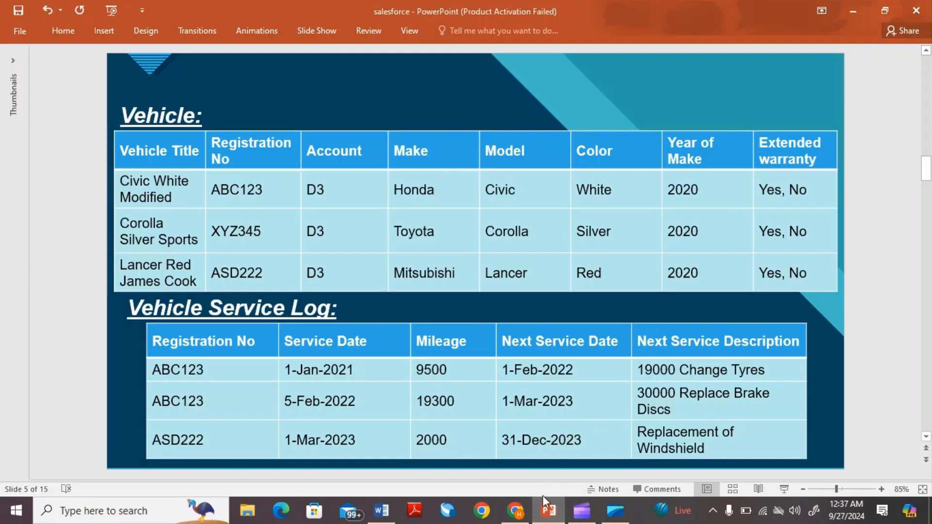
pyautogui.click(548, 511)
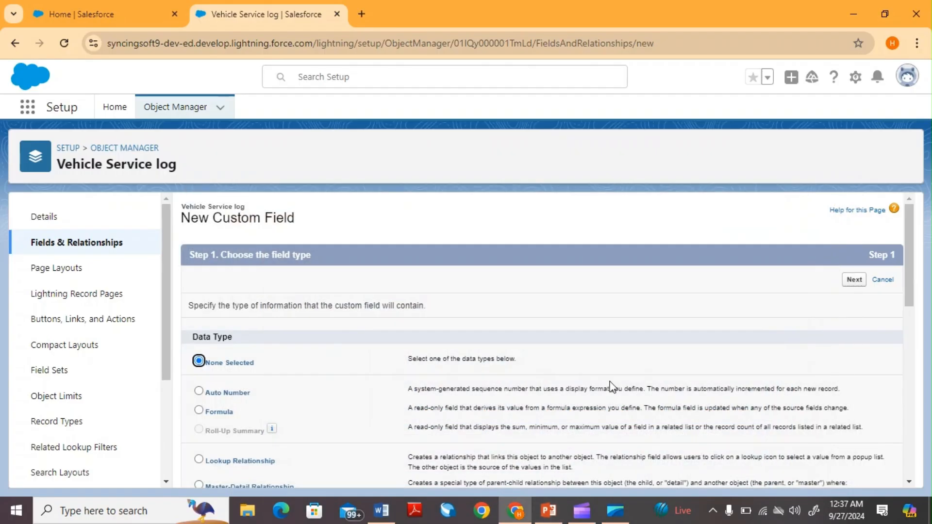
pyautogui.scroll(-10, 327, 350)
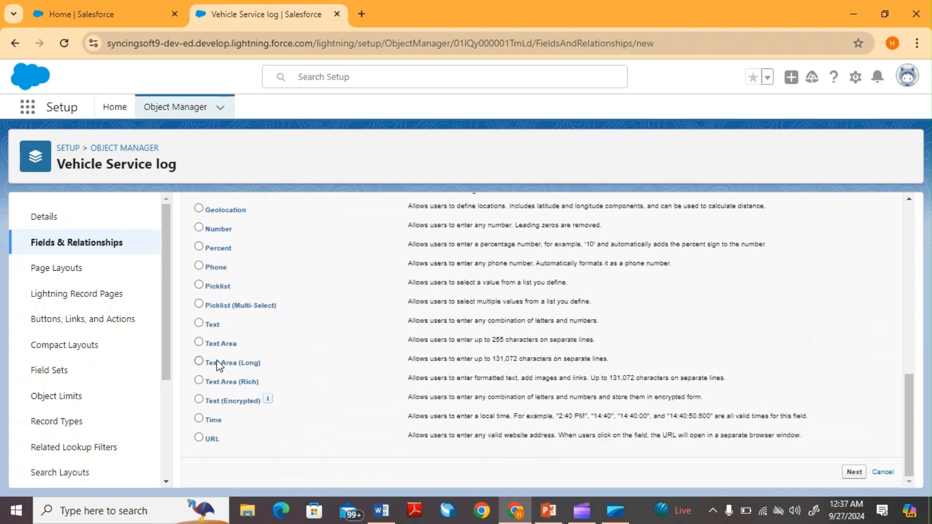
pyautogui.click(199, 323)
pyautogui.click(854, 473)
# Label the text field Next service description, set its length to 20, and continue to field-level security
pyautogui.click(398, 307)
pyautogui.write('ne')
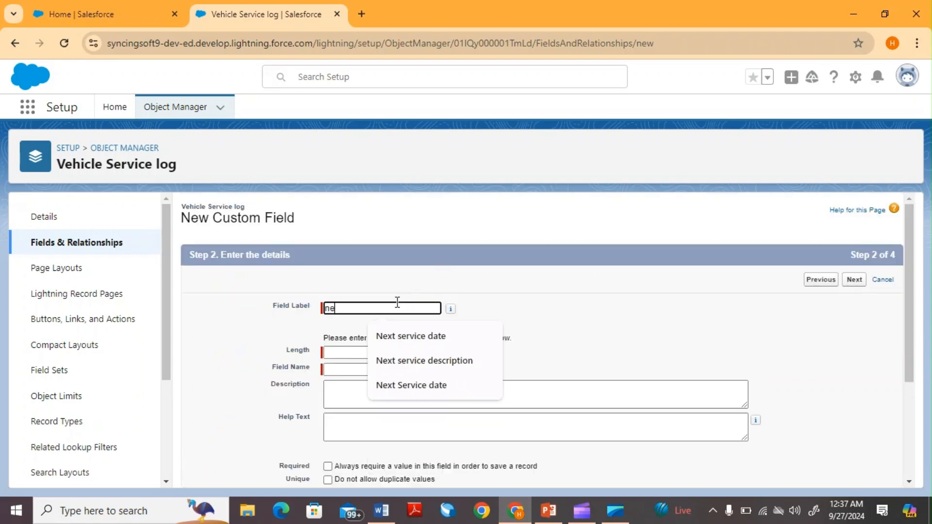
pyautogui.click(441, 367)
pyautogui.scroll(-3, 565, 325)
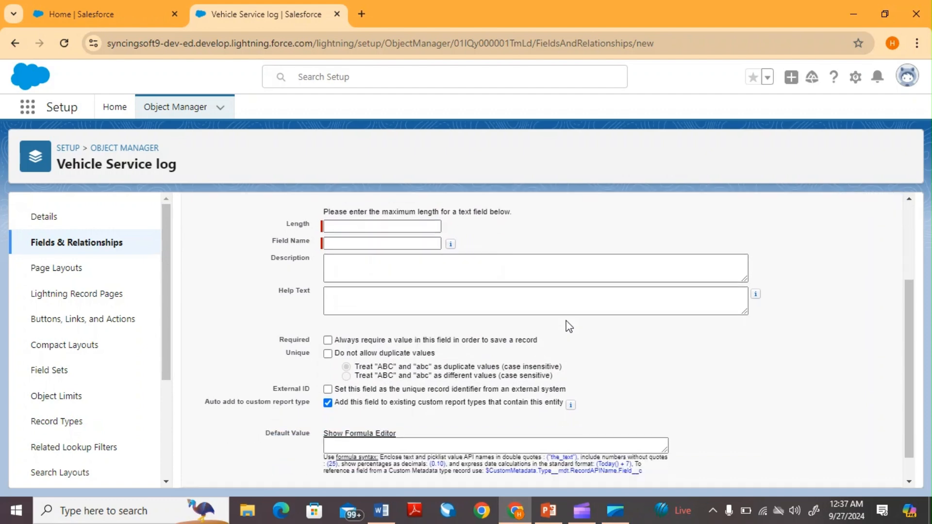
pyautogui.scroll(-1, 569, 326)
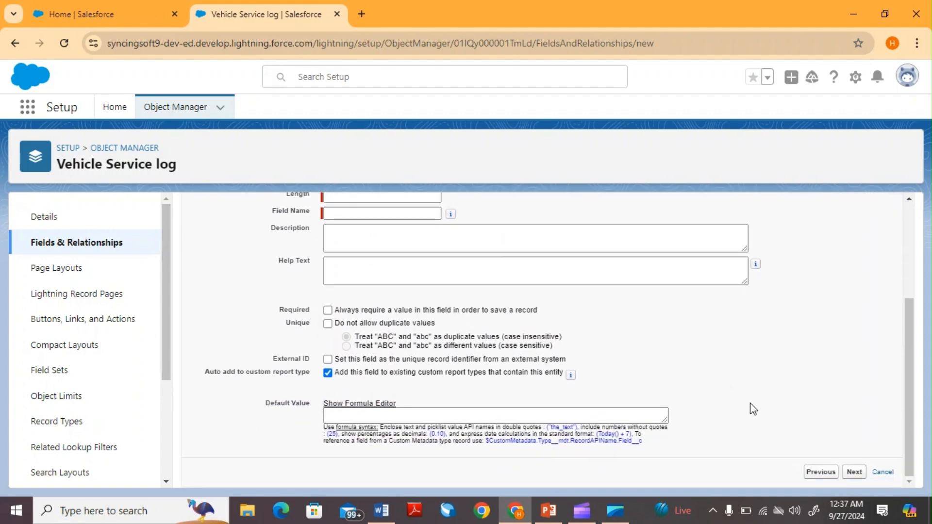
pyautogui.click(855, 474)
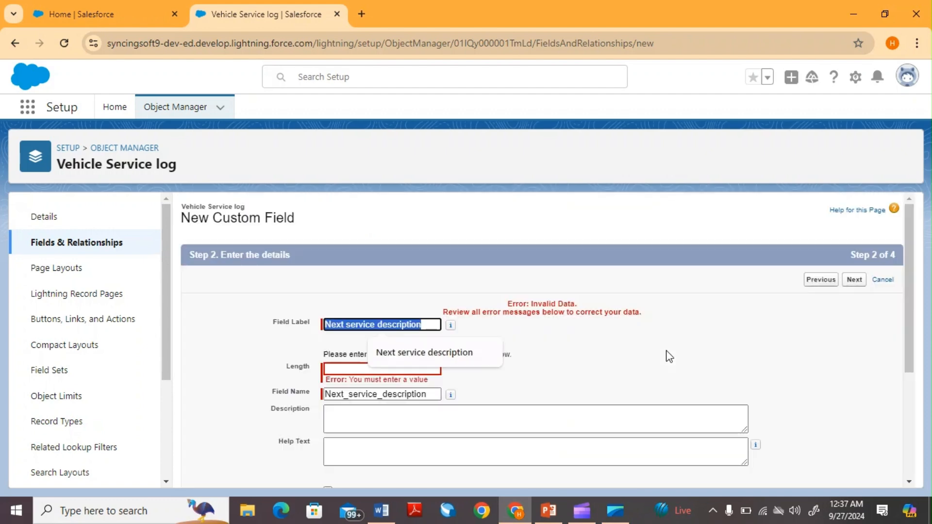
pyautogui.click(434, 369)
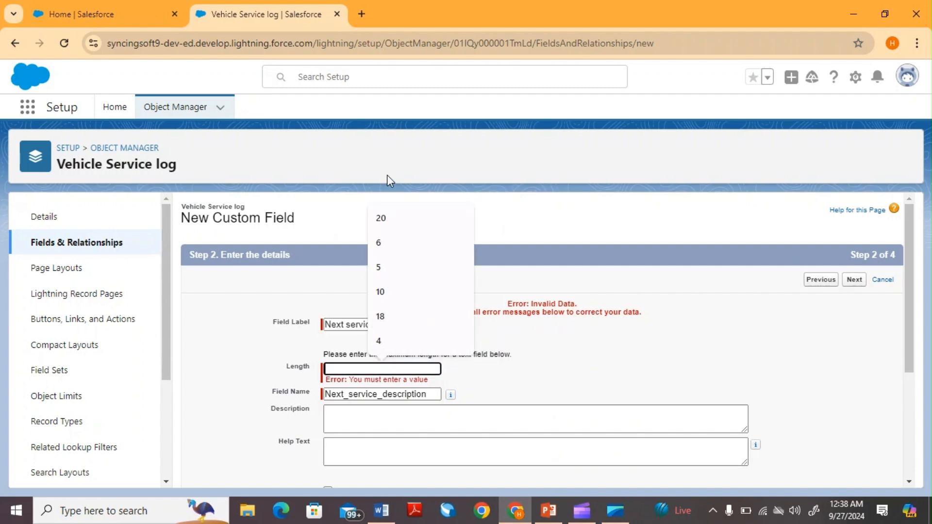
pyautogui.click(394, 218)
pyautogui.click(854, 280)
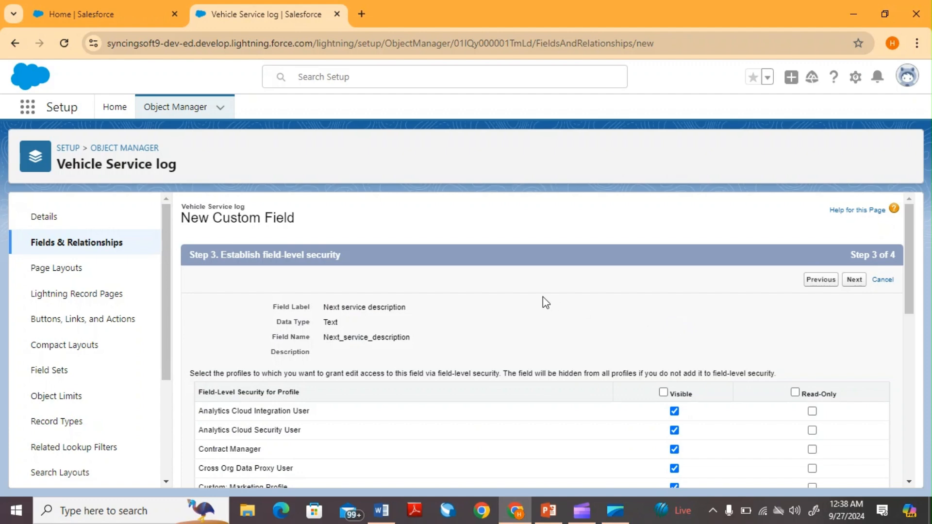
# Make the Next service description field visible to all profiles and save it with the default page layout
pyautogui.click(664, 393)
pyautogui.click(854, 279)
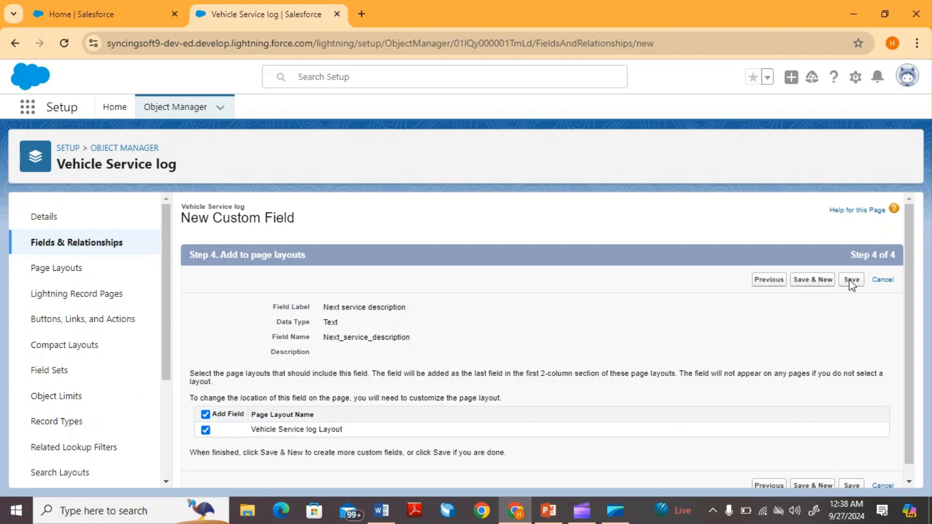
pyautogui.click(850, 281)
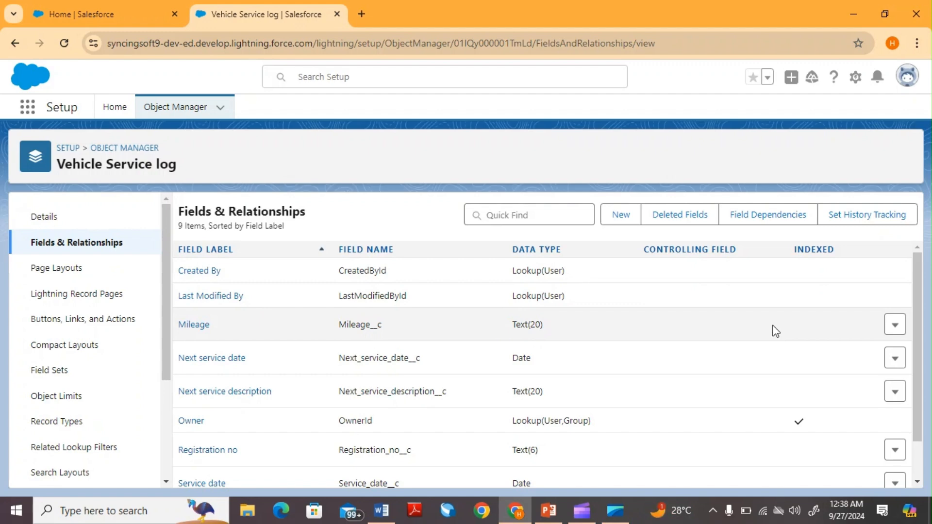
# Compare the Vehicle Service Log columns in PowerPoint with the fields listed for the object in Salesforce
pyautogui.click(549, 510)
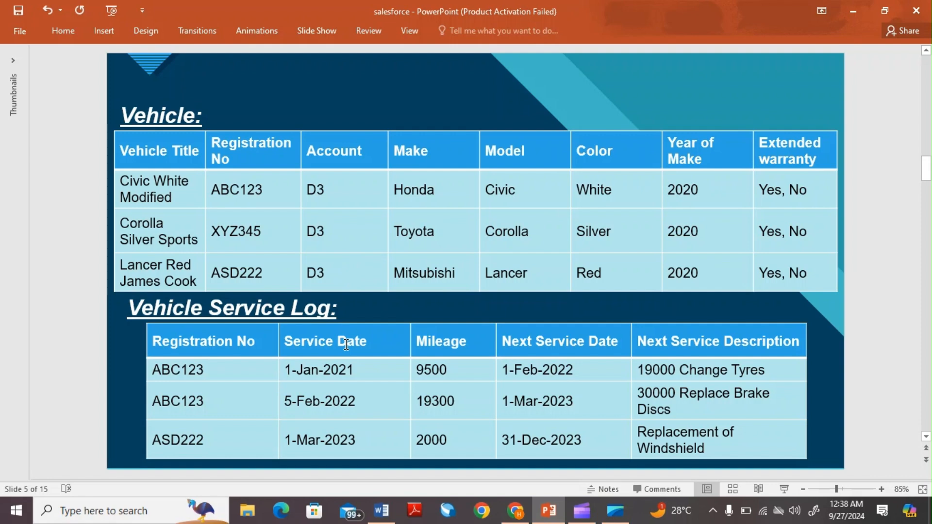
pyautogui.click(515, 510)
pyautogui.scroll(-1, 419, 352)
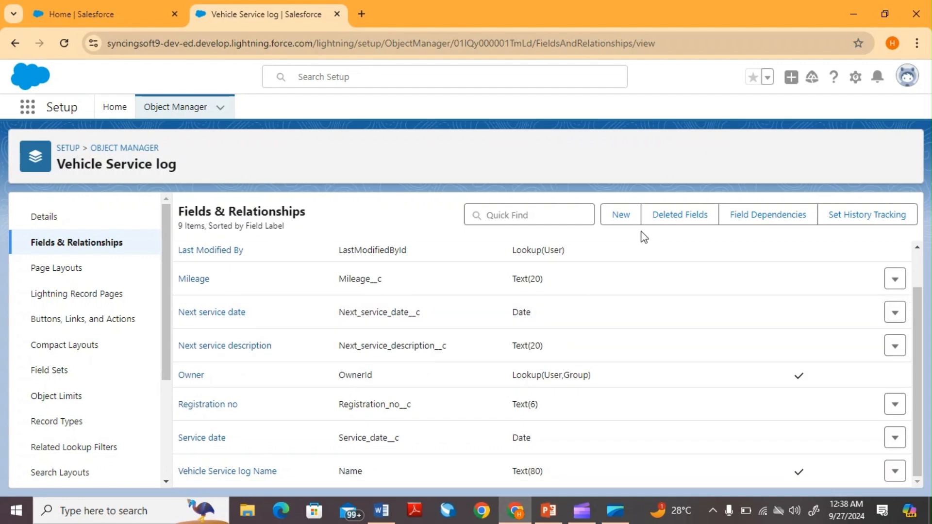
# Start a new Master-Detail Relationship field on Vehicle Service log and relate it to the Vehicle object
pyautogui.click(628, 218)
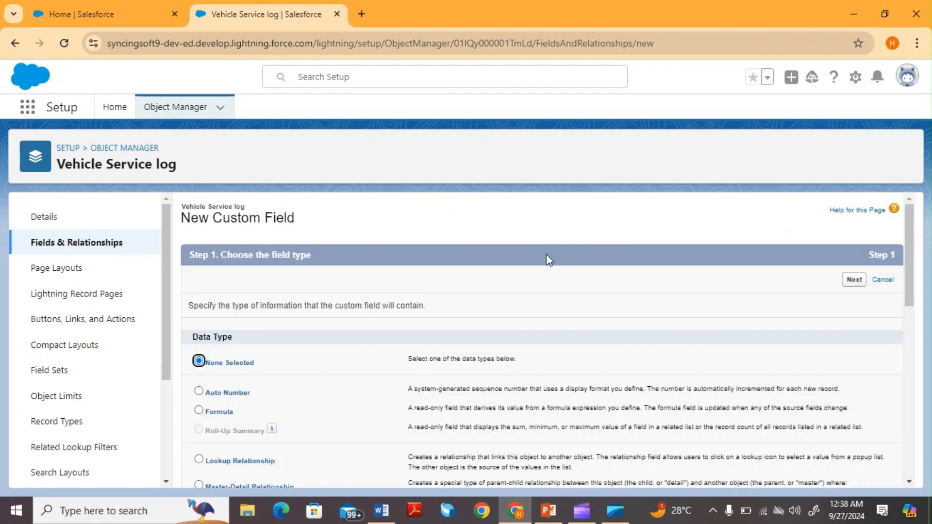
pyautogui.scroll(-3, 388, 284)
pyautogui.click(199, 331)
pyautogui.scroll(-6, 677, 424)
pyautogui.scroll(10, 805, 358)
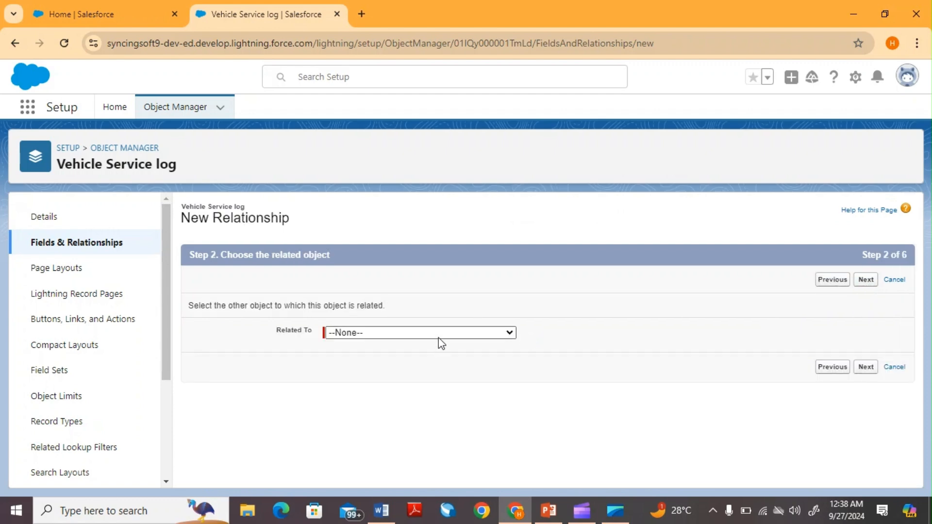
pyautogui.click(441, 333)
pyautogui.press('v')
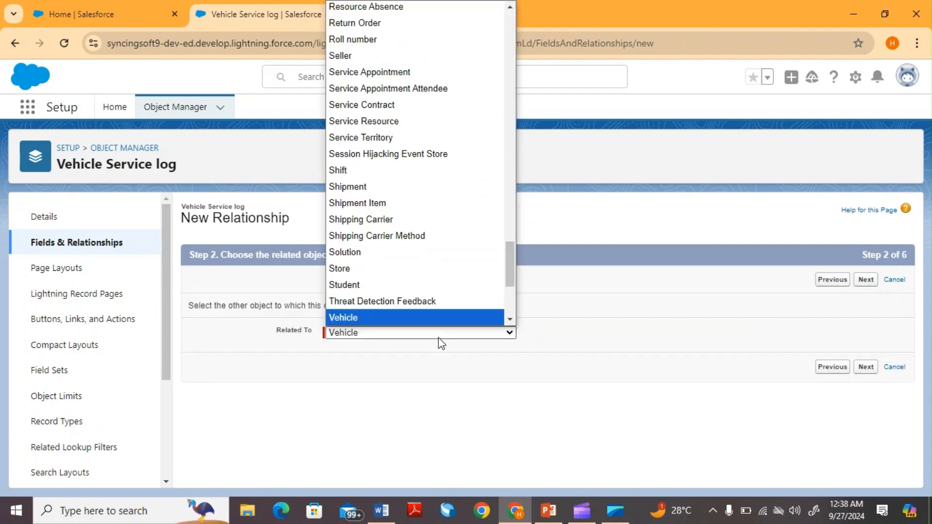
pyautogui.click(429, 321)
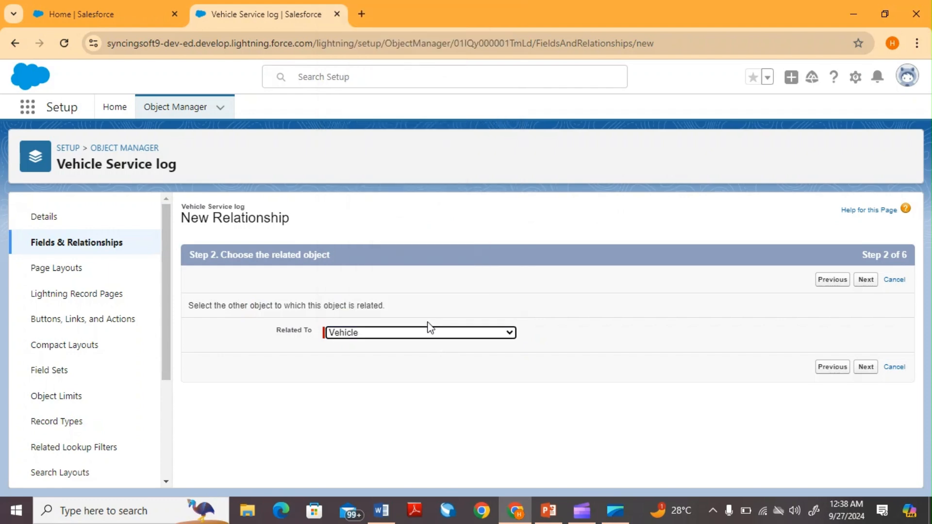
pyautogui.click(864, 369)
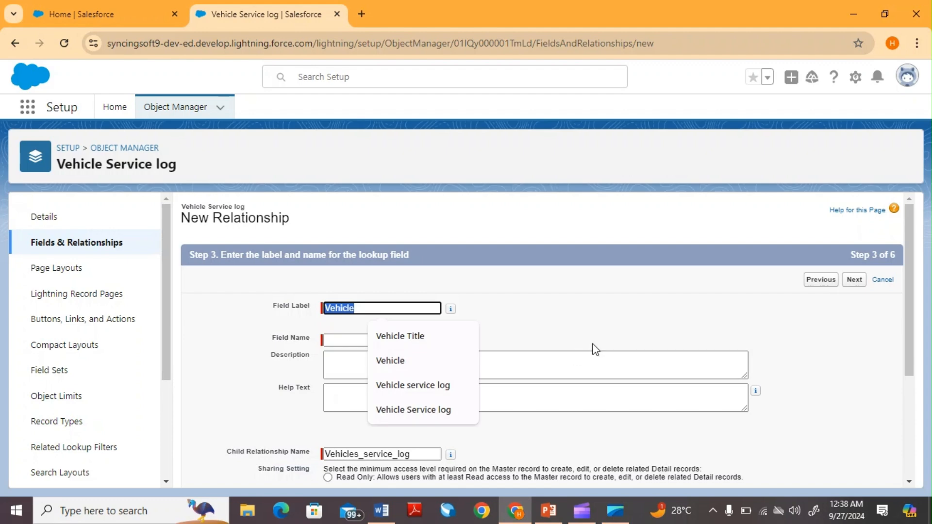
# Keep Vehicle as the relationship's label and name, and accept its default field-level security and page layout
pyautogui.click(553, 329)
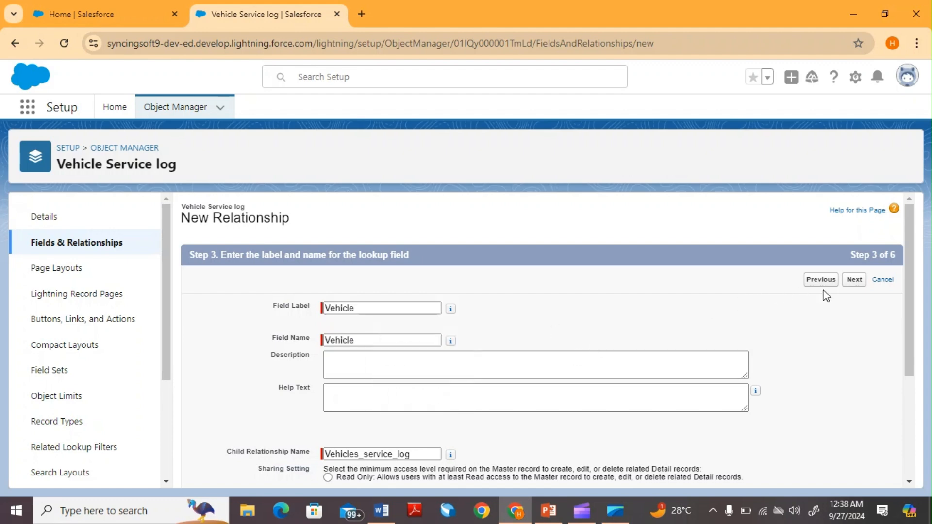
pyautogui.click(858, 283)
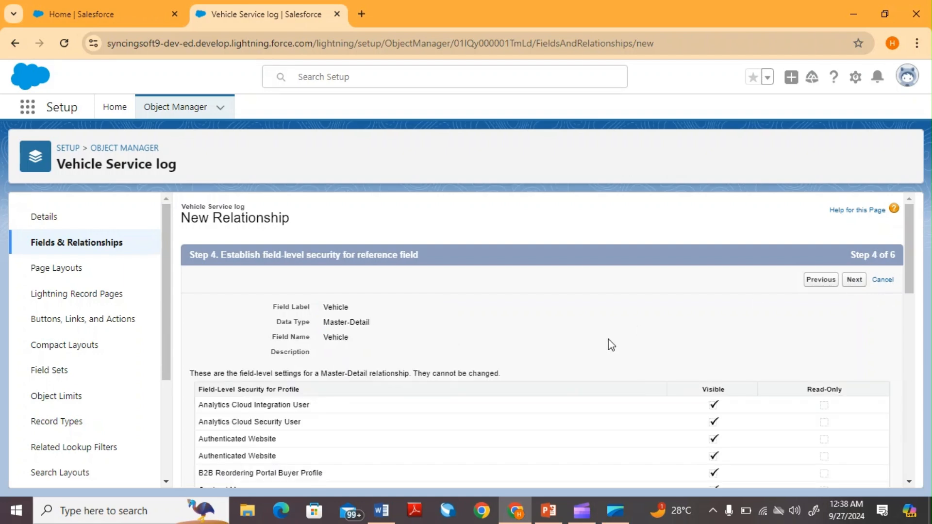
pyautogui.click(854, 280)
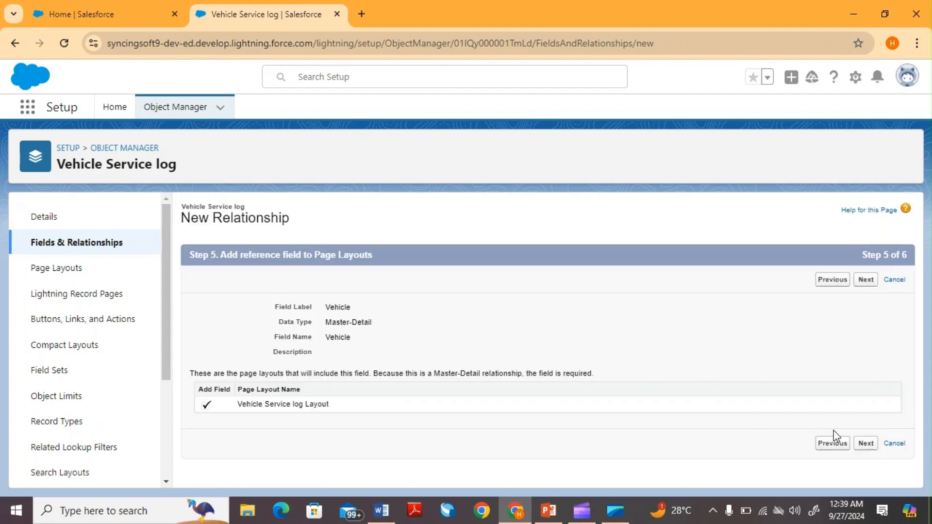
pyautogui.click(861, 444)
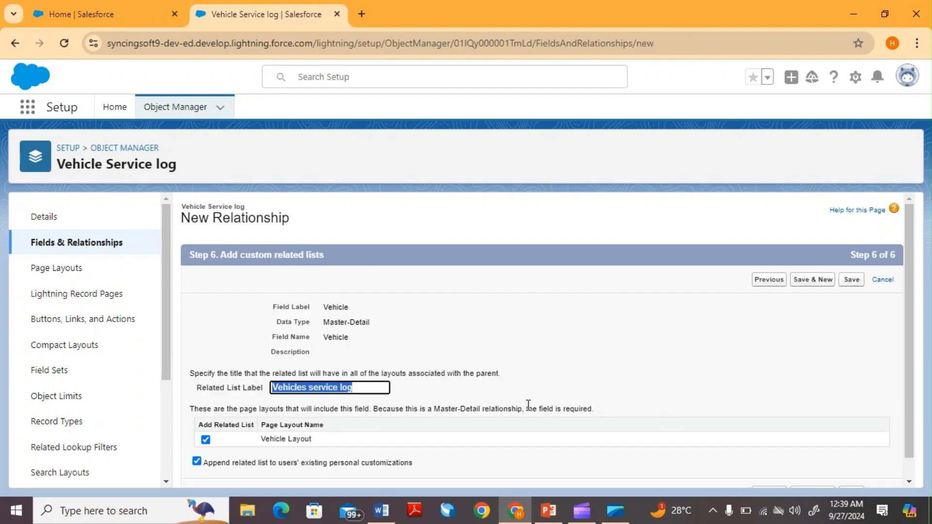
# Set the relationship's related list label to Registration no and save the field
pyautogui.press('BackSpace')
pyautogui.write('R')
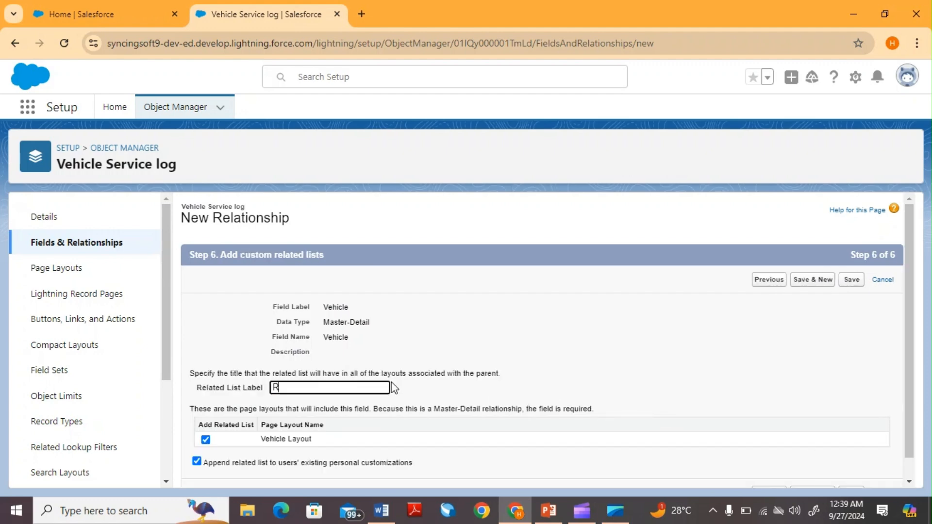
pyautogui.write('egistration no')
pyautogui.click(511, 366)
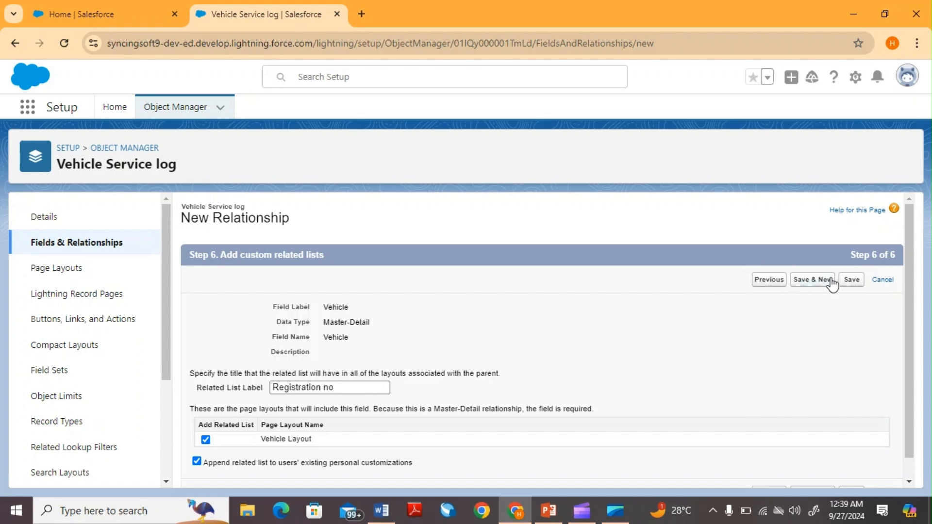
pyautogui.click(849, 285)
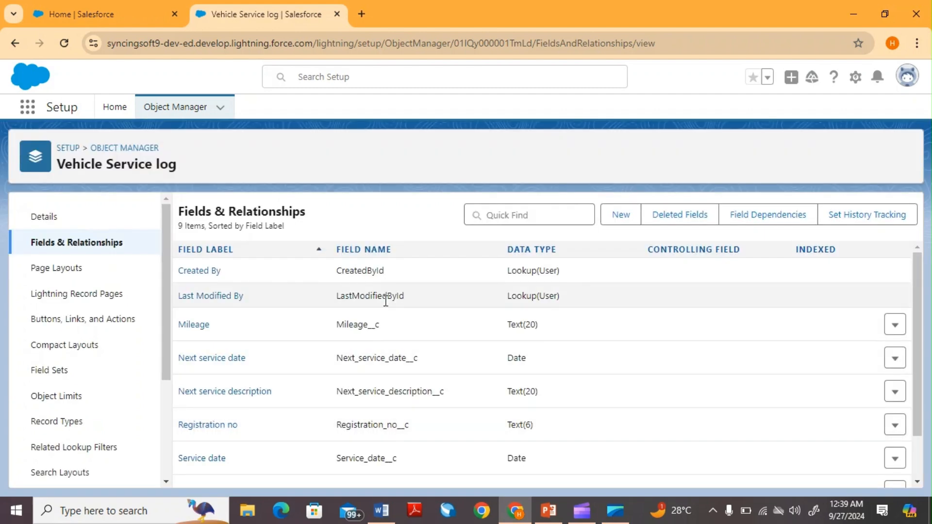
# Open the Service app and start a new record on the Vehicles tab
pyautogui.click(27, 116)
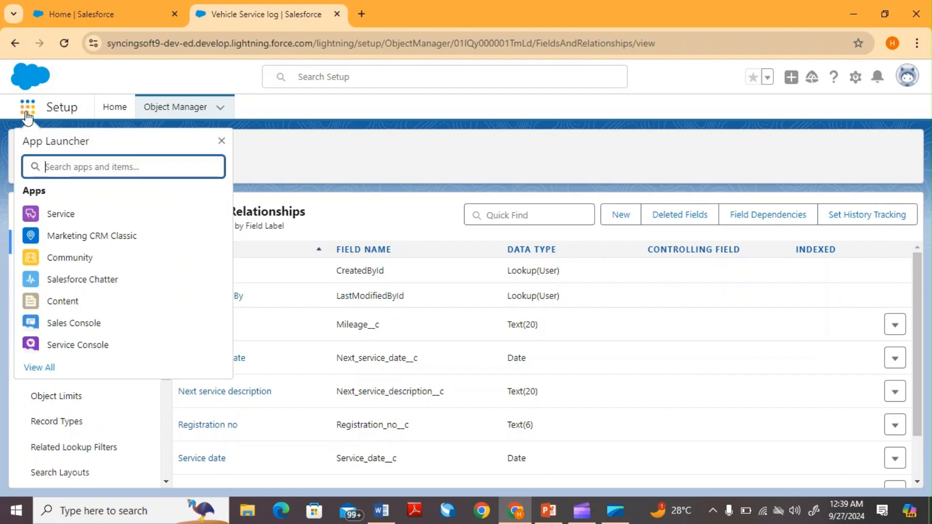
pyautogui.click(123, 219)
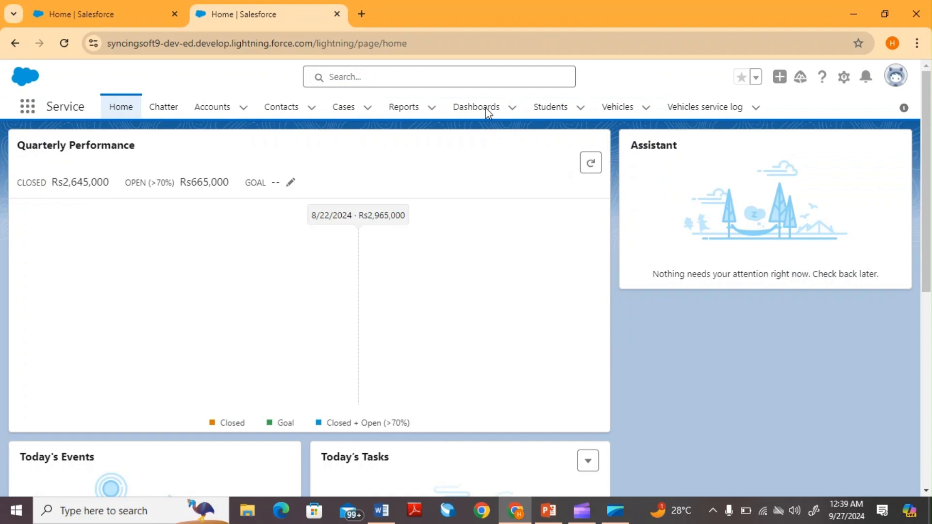
pyautogui.click(627, 109)
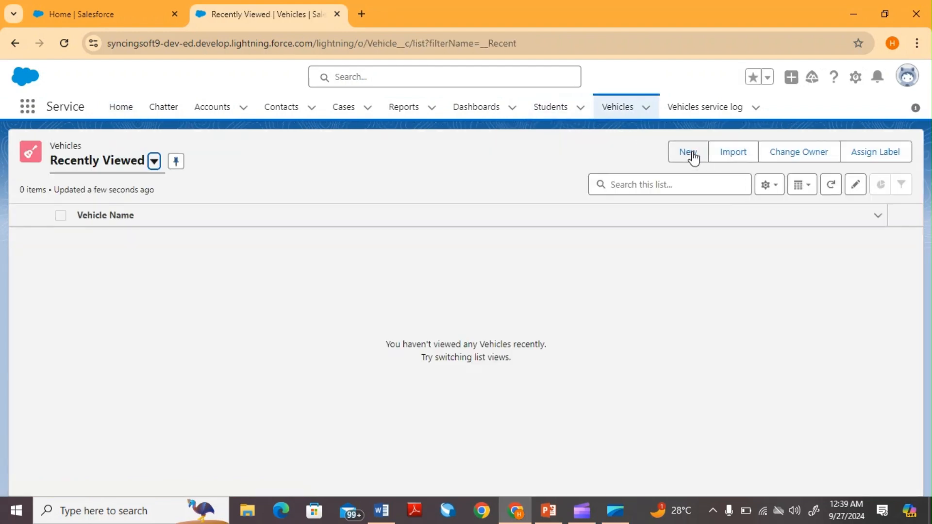
pyautogui.click(689, 153)
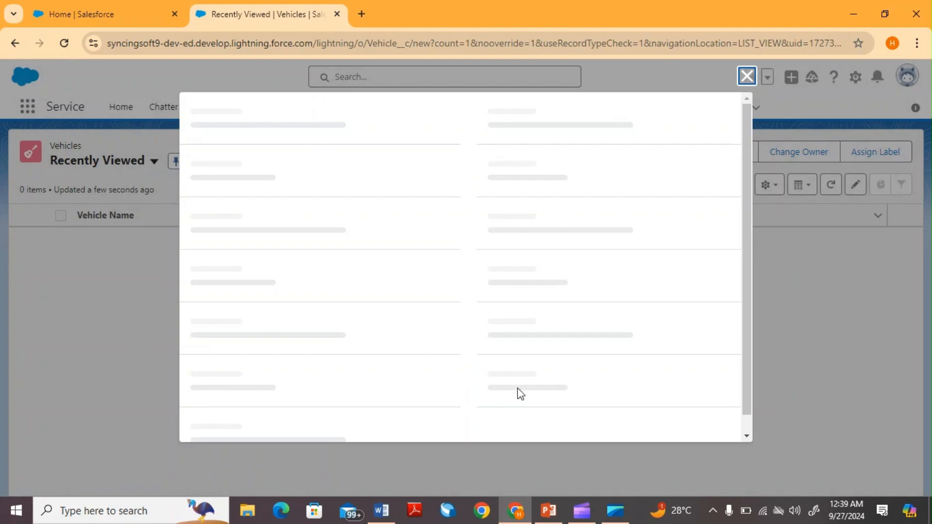
# Following PowerPoint's first vehicle row, enter Civic white modified as Vehicle Name and Vehicle Title, ABC123 as Registration no, and D3 as Account
pyautogui.click(550, 517)
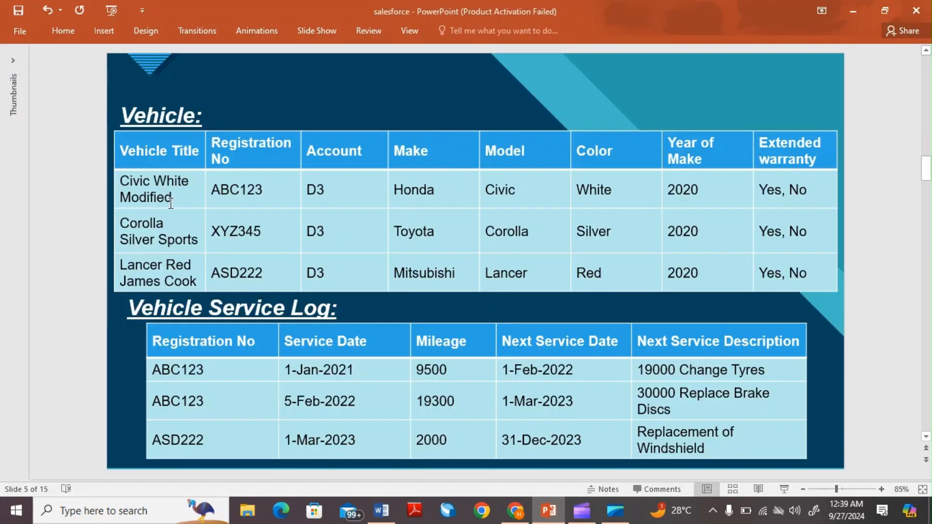
pyautogui.click(515, 511)
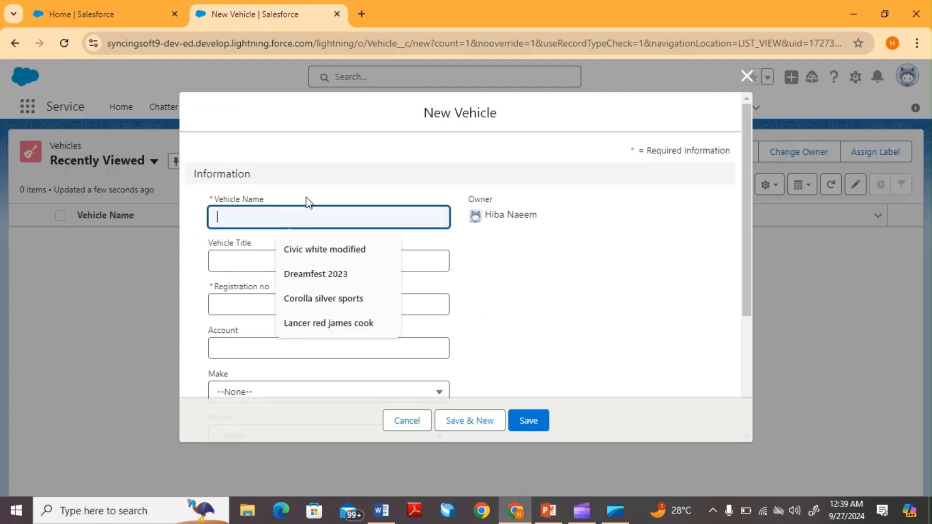
pyautogui.click(318, 249)
pyautogui.click(304, 252)
pyautogui.click(316, 294)
pyautogui.click(308, 297)
pyautogui.click(307, 340)
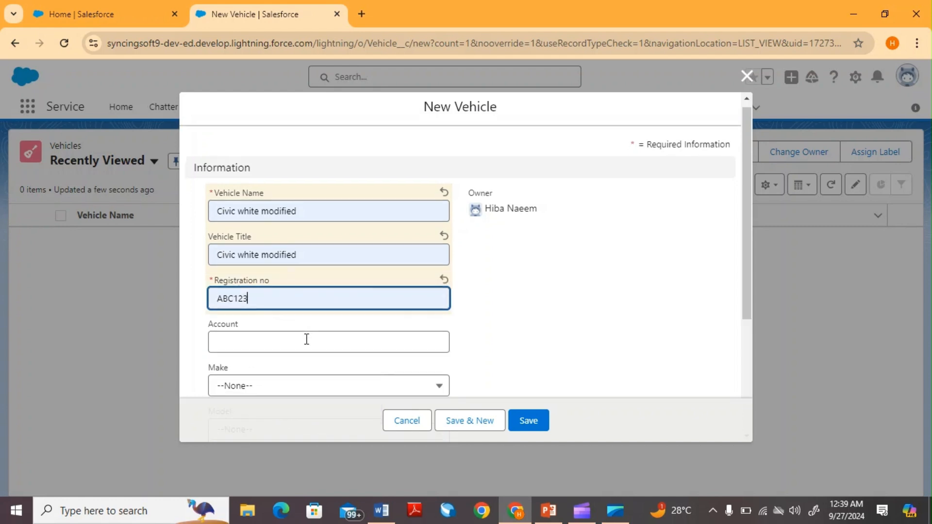
pyautogui.scroll(-2, 303, 326)
pyautogui.click(293, 243)
pyautogui.click(296, 275)
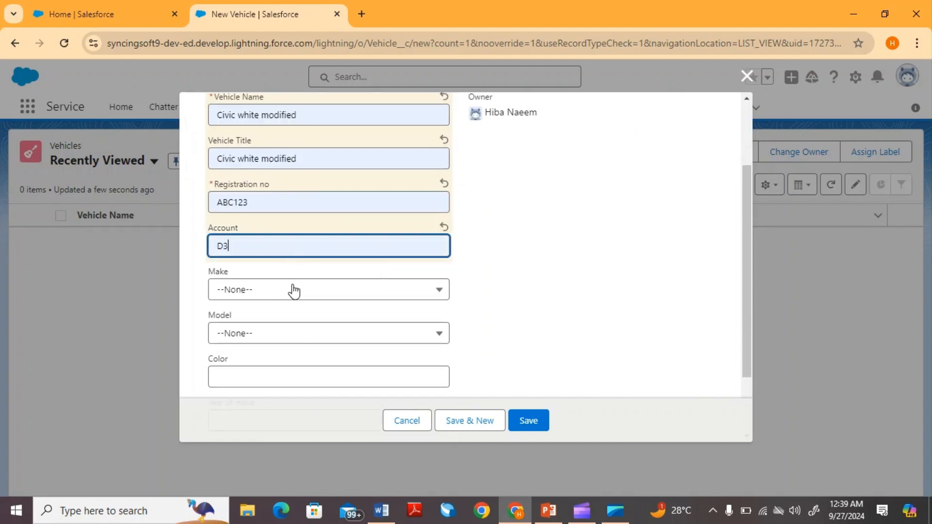
# Set the new vehicle's Make to Toyota, Model to Civic and Color to White
pyautogui.click(293, 290)
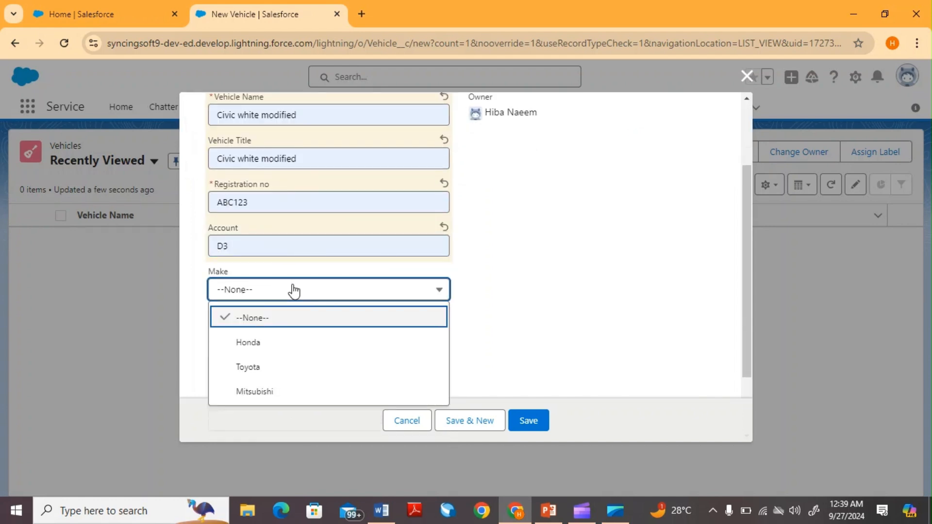
pyautogui.click(294, 365)
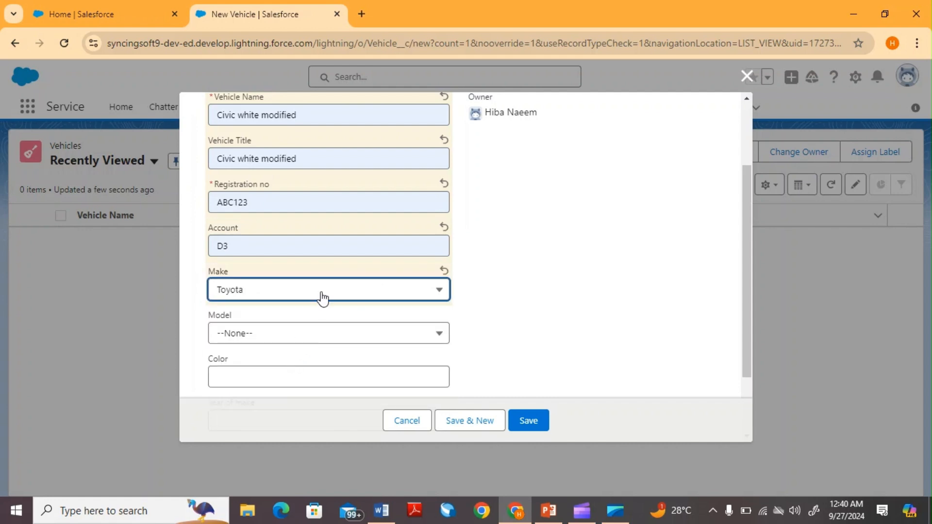
pyautogui.click(317, 333)
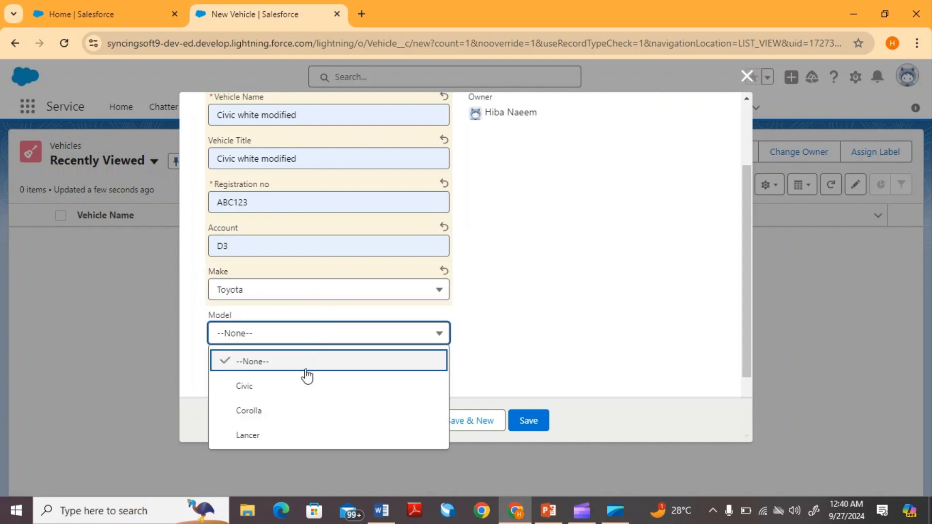
pyautogui.click(302, 384)
pyautogui.scroll(-1, 303, 378)
pyautogui.click(291, 313)
pyautogui.click(297, 344)
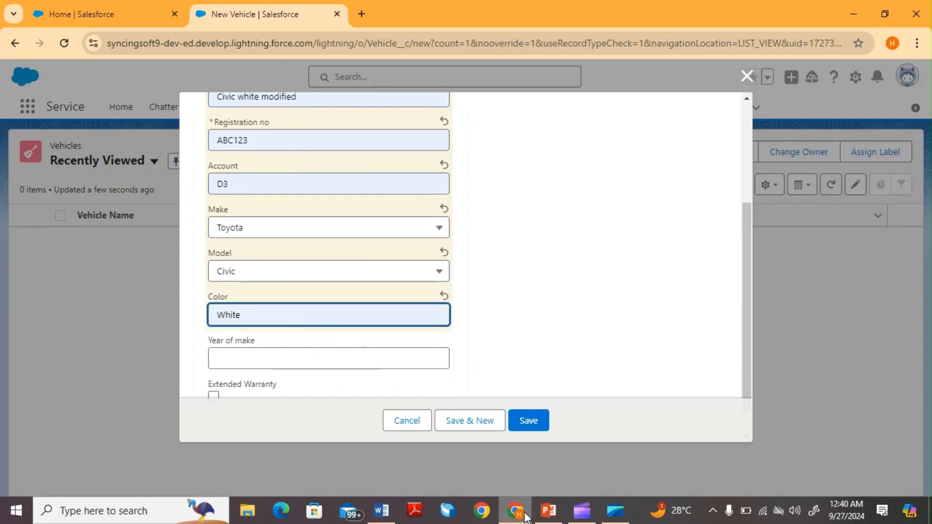
# Check the first vehicle row on the PowerPoint slide and change the new vehicle's Make to Honda in Salesforce
pyautogui.click(526, 517)
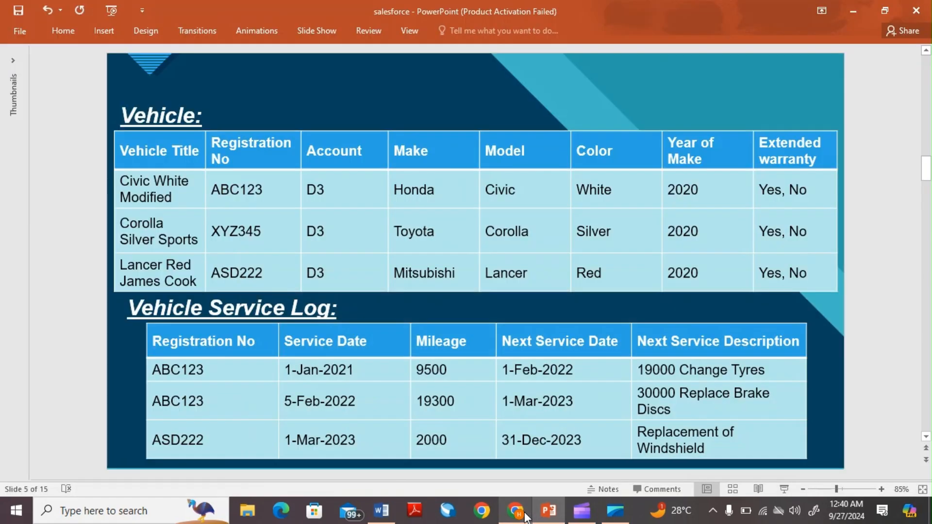
pyautogui.click(516, 511)
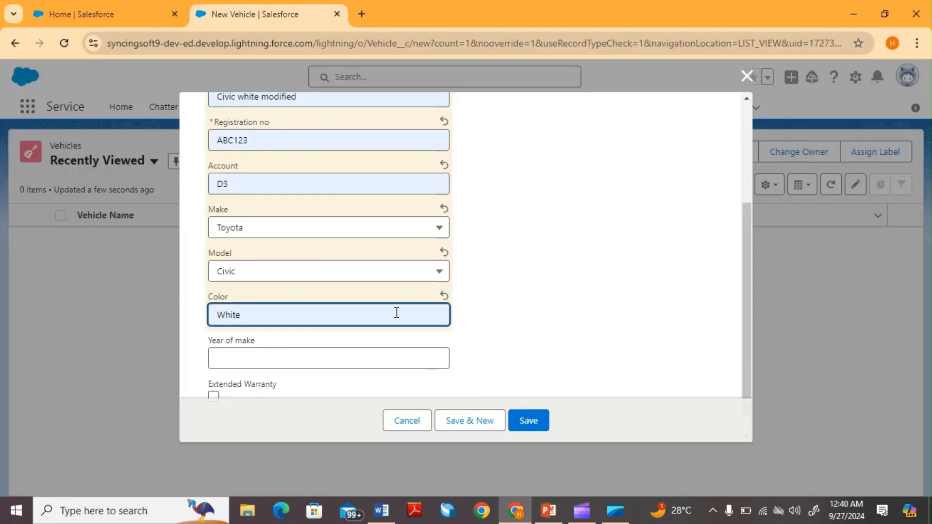
pyautogui.click(328, 237)
pyautogui.click(306, 278)
# Set Year of make to 2020, enable Extended Warranty and save the vehicle record
pyautogui.click(288, 333)
pyautogui.write('2020')
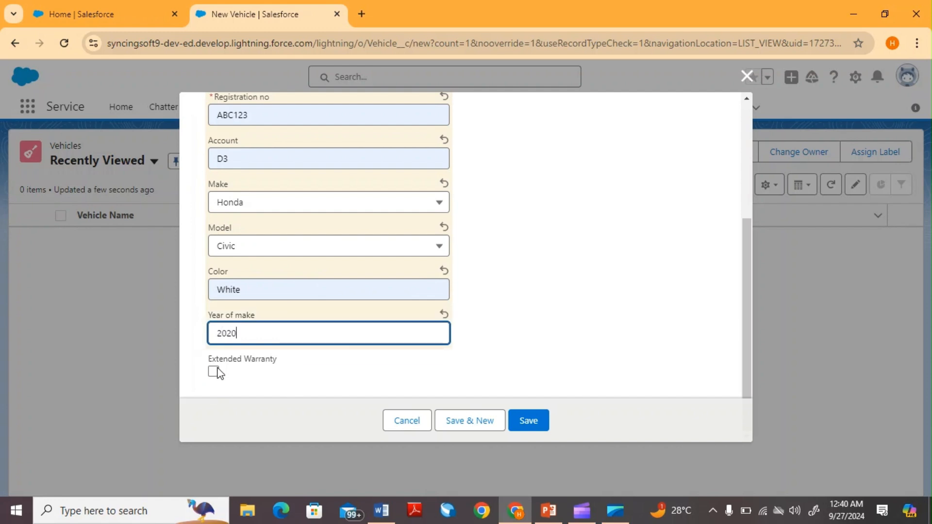
pyautogui.click(214, 372)
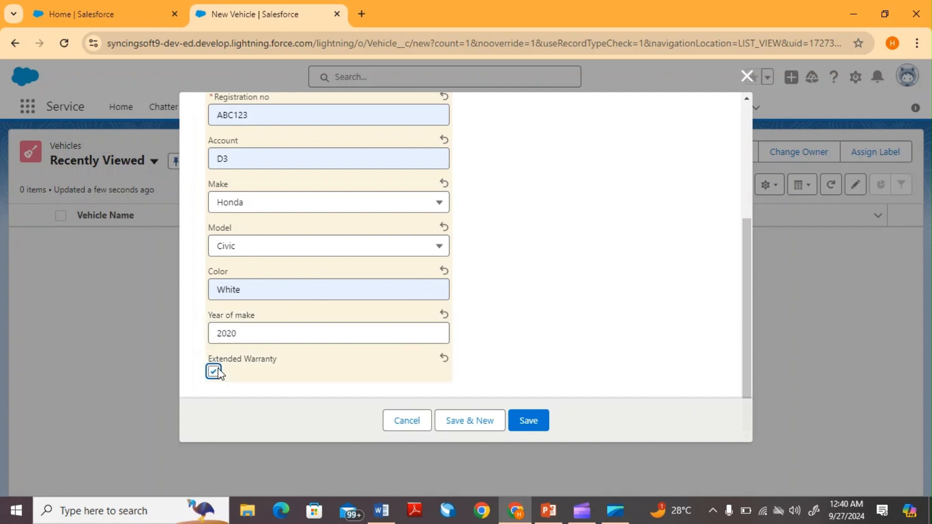
pyautogui.click(529, 422)
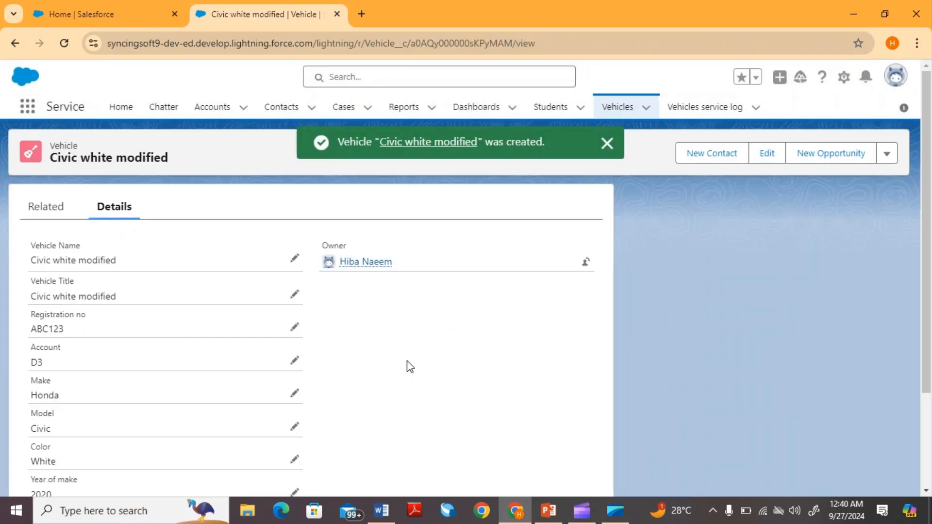
# Start a new Vehicle Service log from the vehicle's related Registration no list, and consult the Vehicle Service Log table in PowerPoint
pyautogui.scroll(-5, 410, 367)
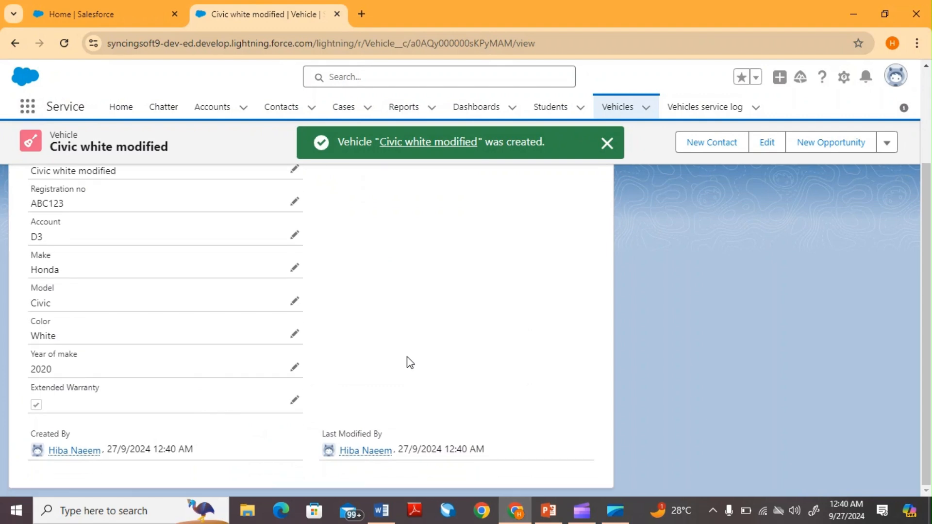
pyautogui.scroll(3, 410, 363)
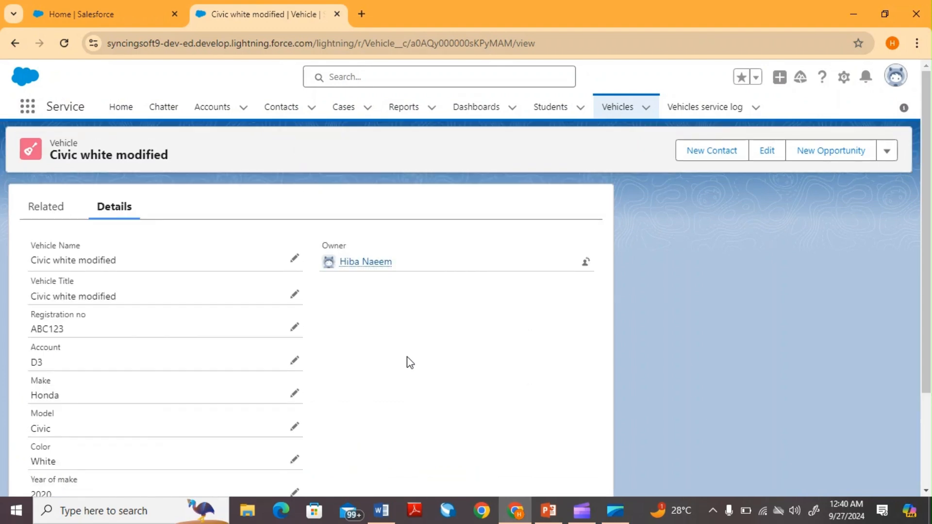
pyautogui.click(70, 207)
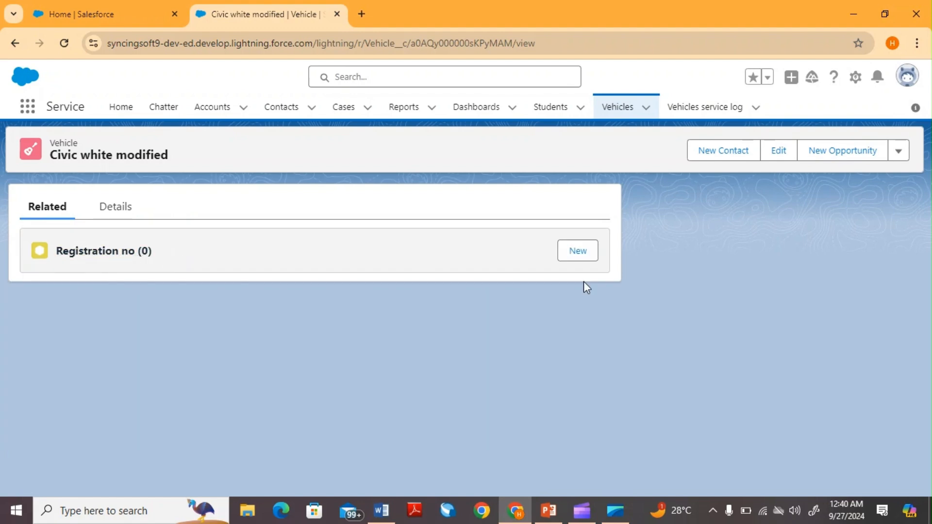
pyautogui.click(575, 252)
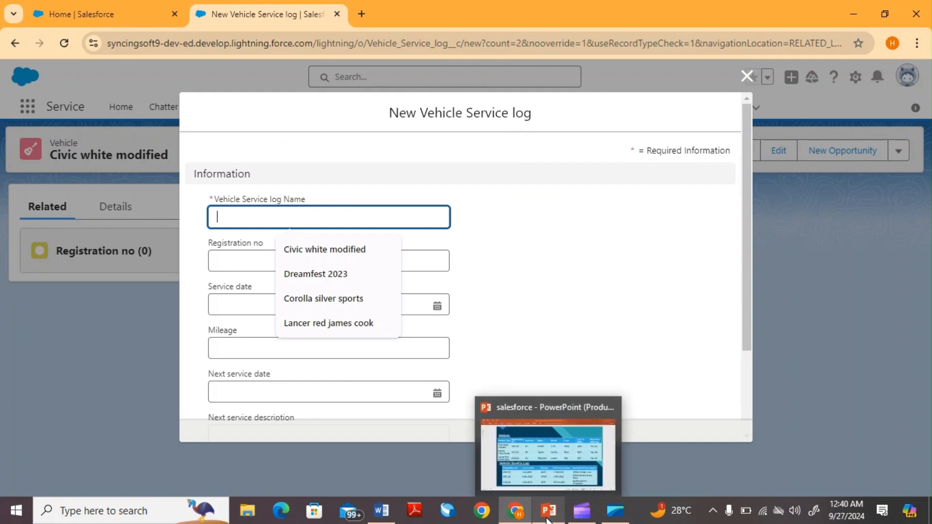
pyautogui.click(549, 511)
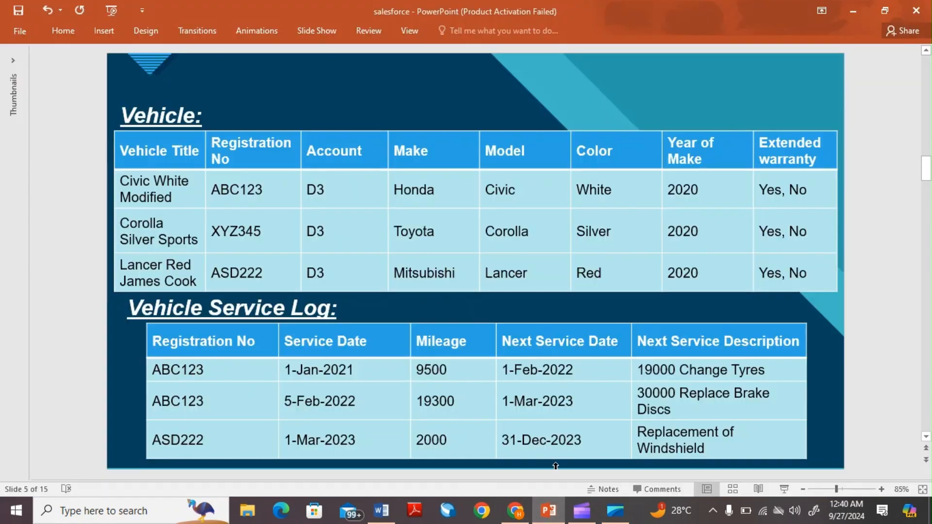
pyautogui.click(558, 518)
# Enter Civic white modified as Vehicle Service log Name, ABC123 as Registration no and 28/9/2024 as Service date
pyautogui.click(320, 211)
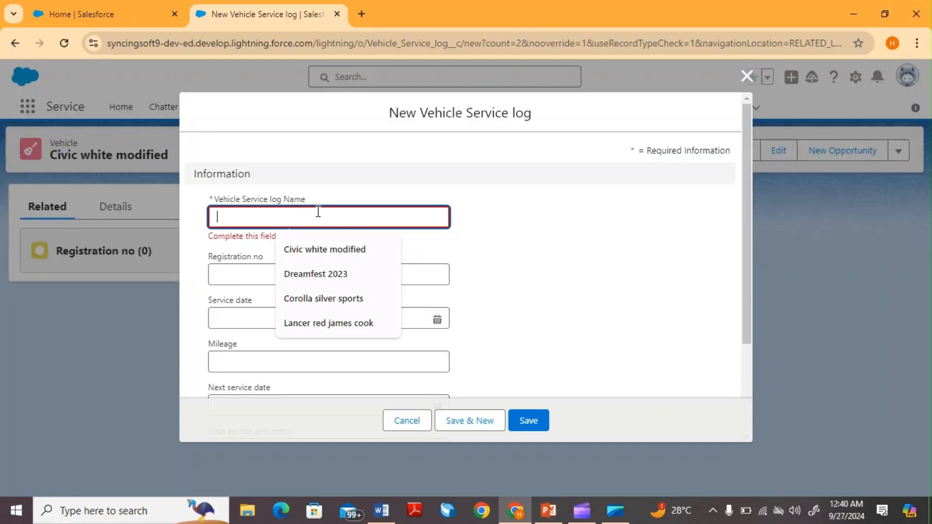
pyautogui.click(319, 250)
pyautogui.click(294, 267)
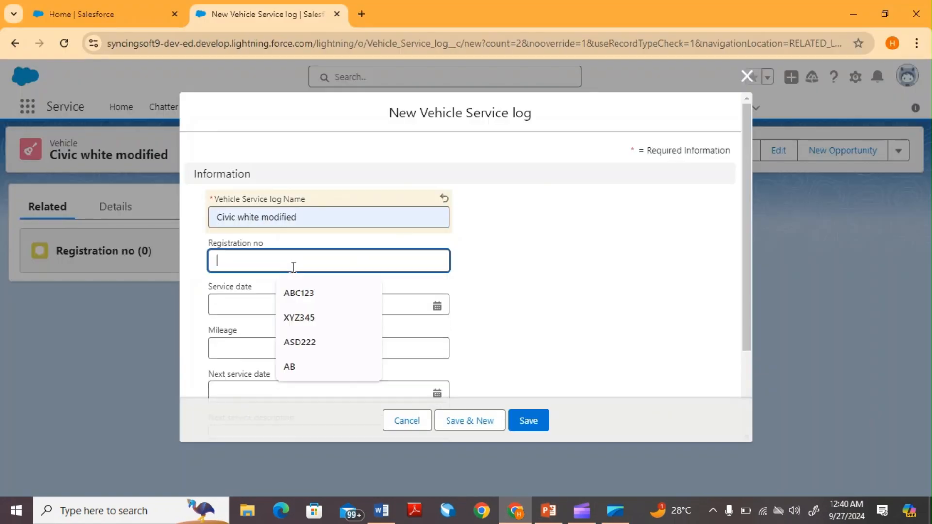
pyautogui.click(295, 293)
pyautogui.click(277, 304)
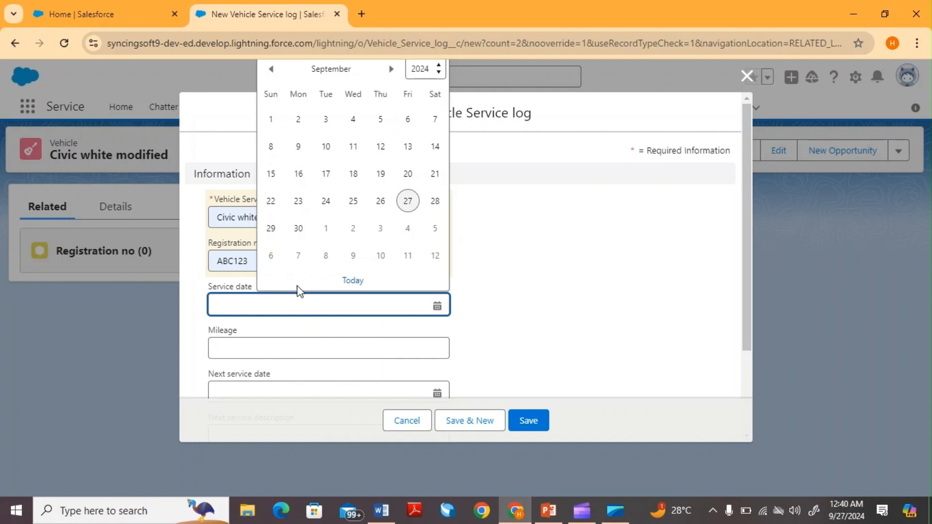
pyautogui.click(435, 202)
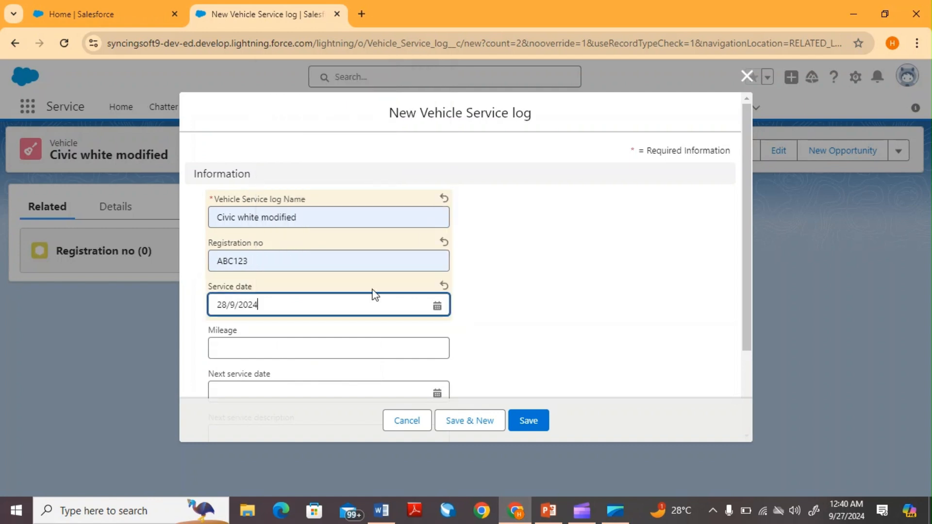
# Enter Mileage 9,500, Next service date 3/10/2024 and Next service description 19000 change tyres, and save the service log
pyautogui.scroll(-3, 321, 346)
pyautogui.click(294, 243)
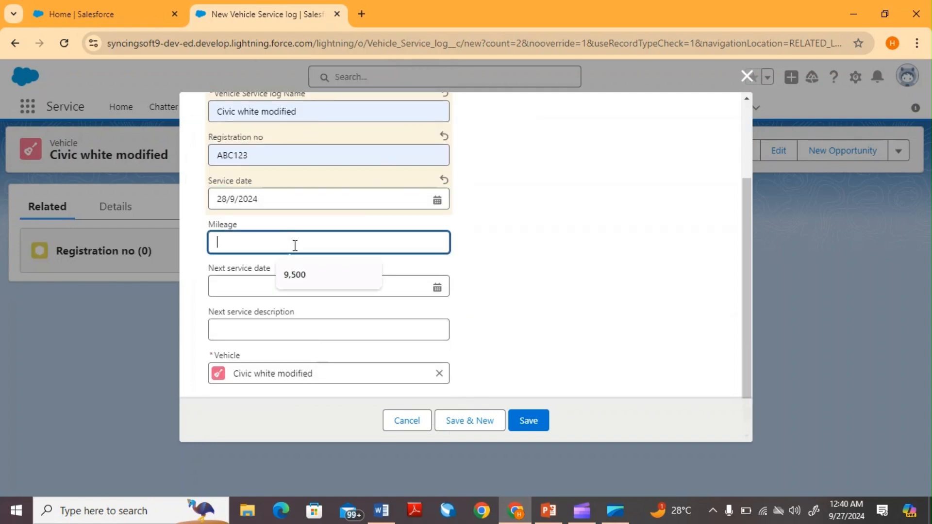
pyautogui.click(296, 267)
pyautogui.click(297, 289)
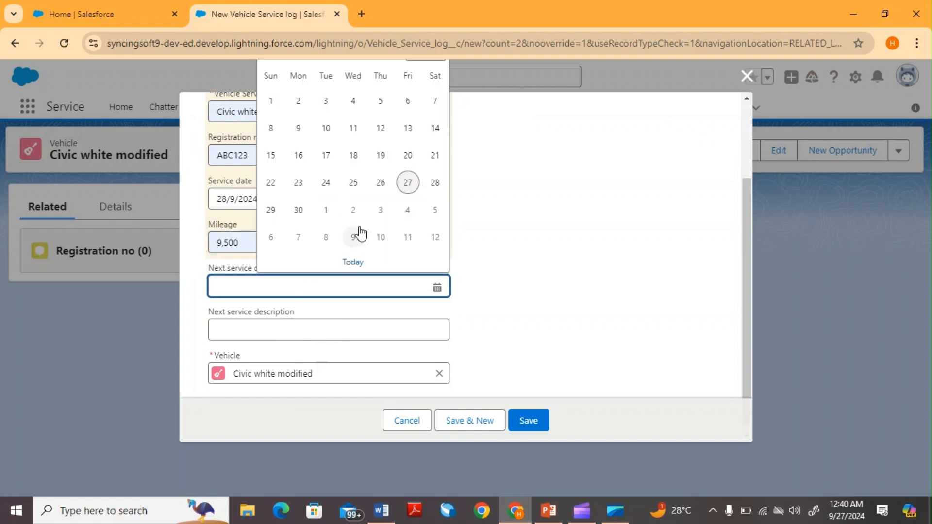
pyautogui.click(374, 214)
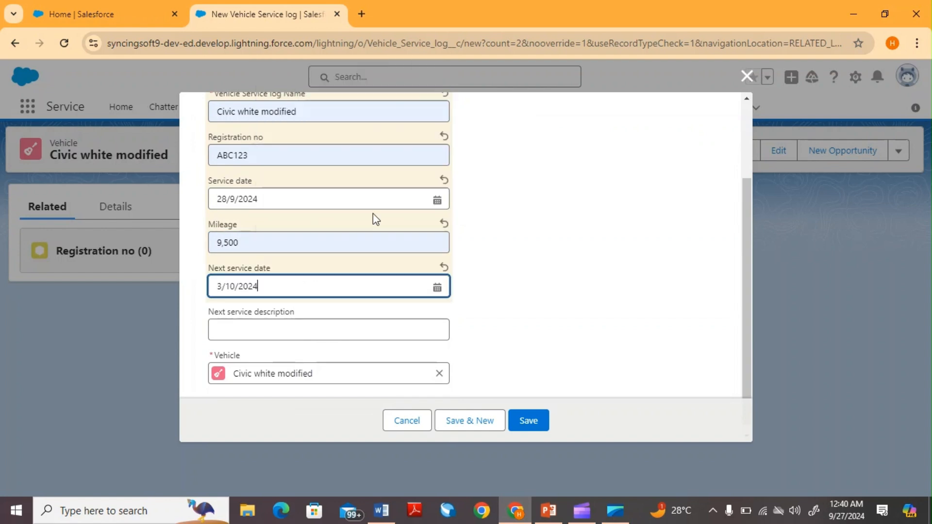
pyautogui.click(329, 321)
pyautogui.click(326, 357)
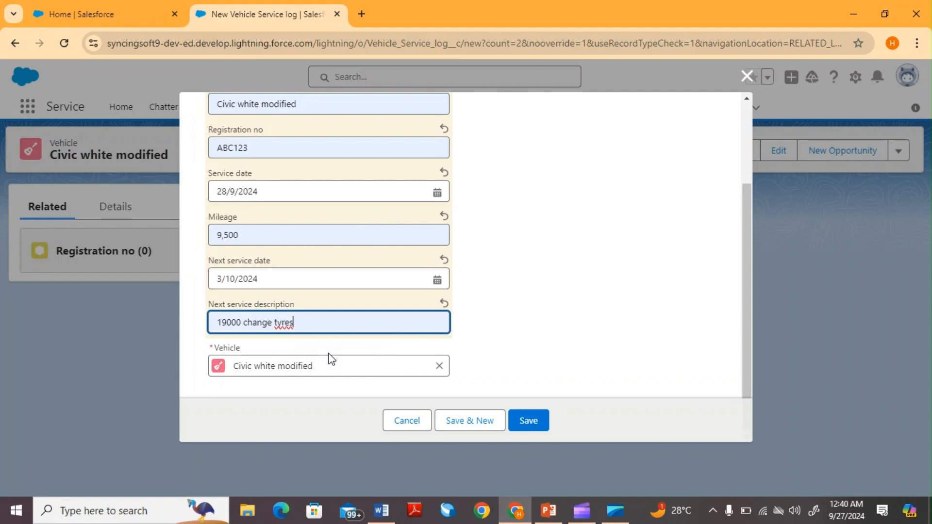
pyautogui.click(518, 417)
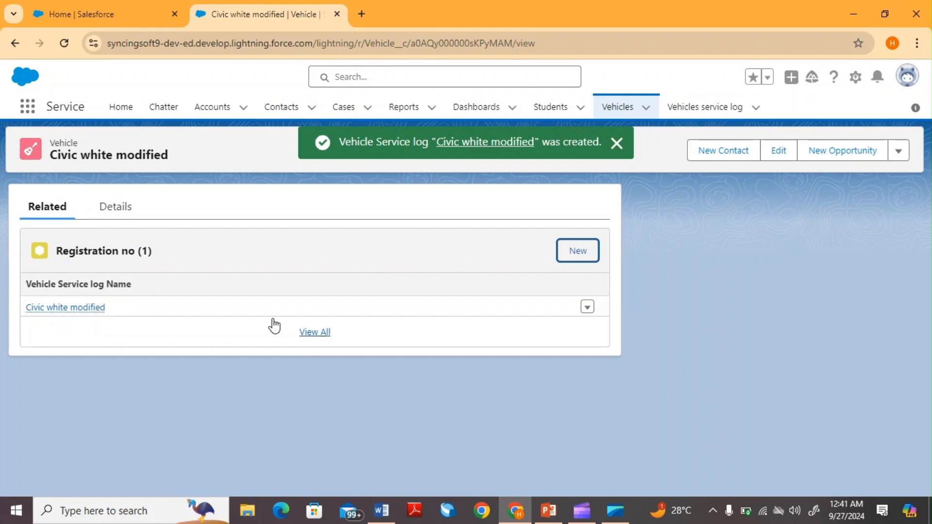
# Review the Civic white modified vehicle's details, and open its related service log to examine the field values
pyautogui.click(123, 213)
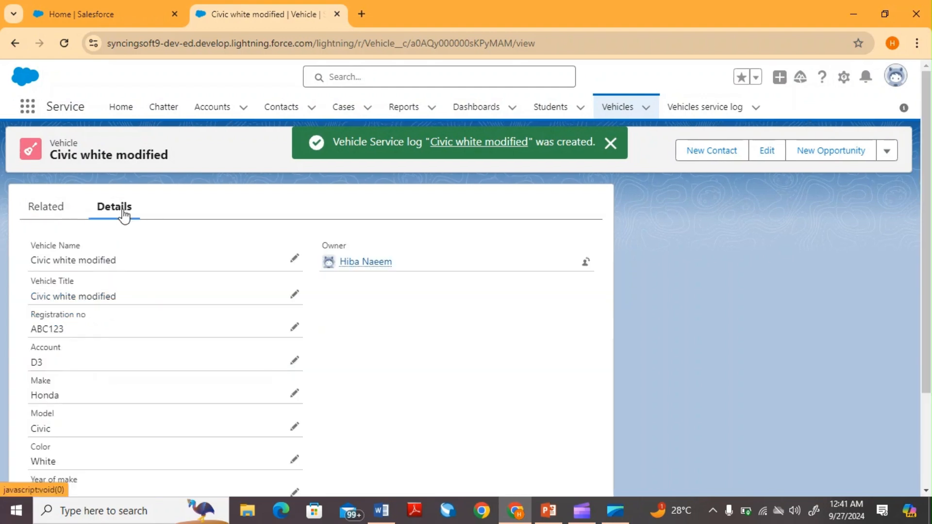
pyautogui.scroll(-3, 352, 304)
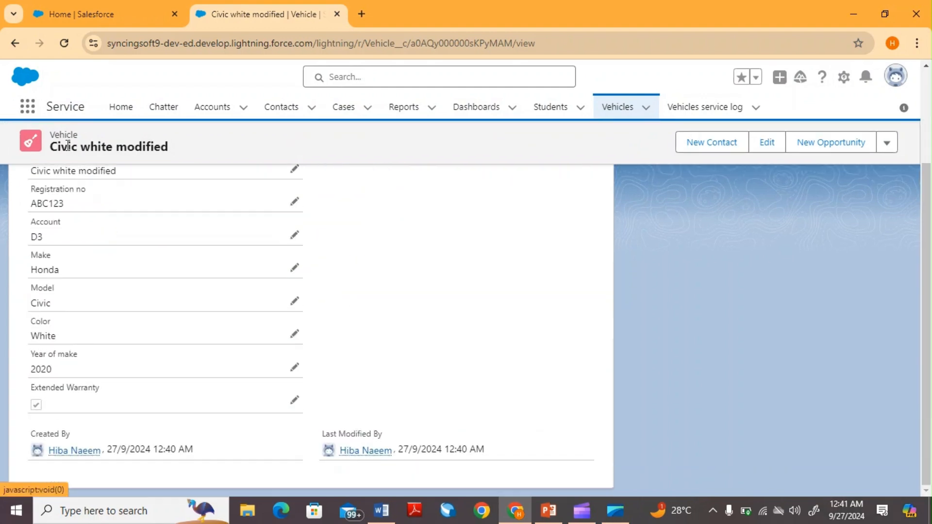
pyautogui.scroll(3, 74, 155)
pyautogui.click(63, 218)
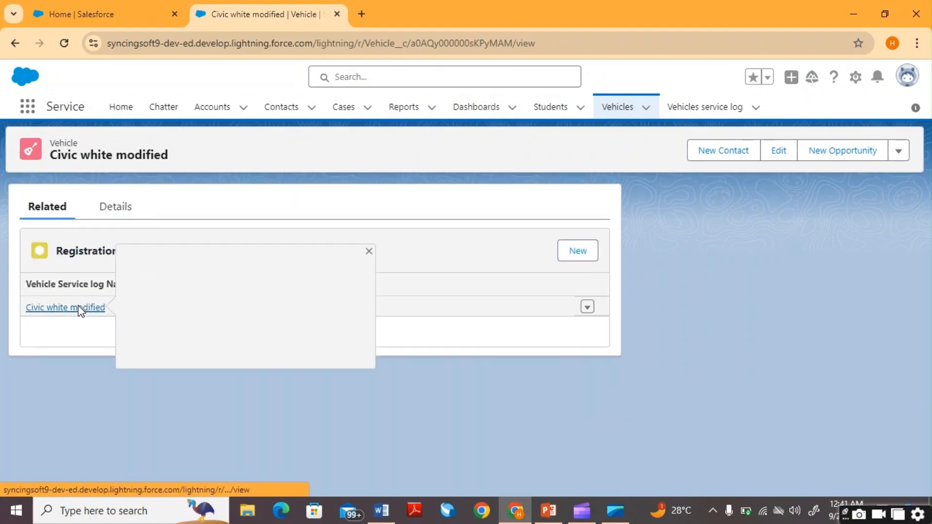
pyautogui.click(79, 308)
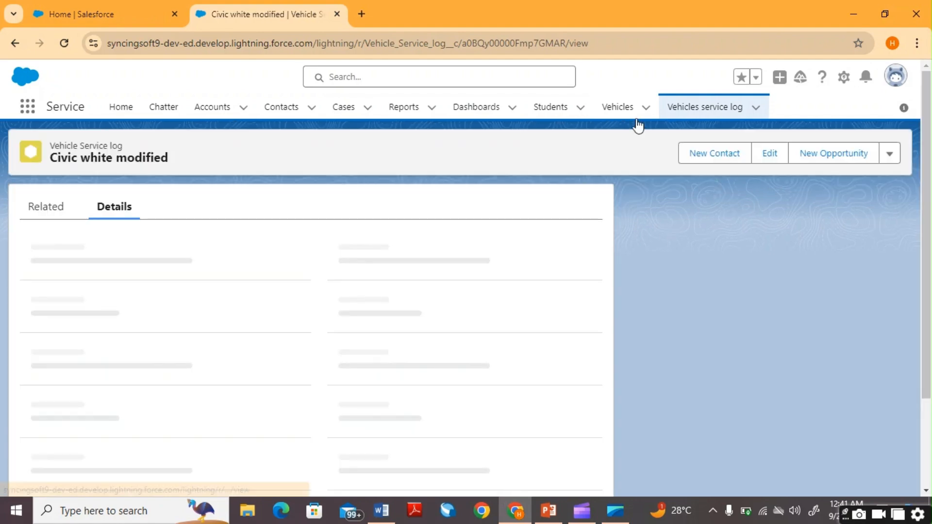
pyautogui.scroll(-2, 528, 252)
pyautogui.scroll(2, 528, 251)
pyautogui.scroll(-2, 487, 291)
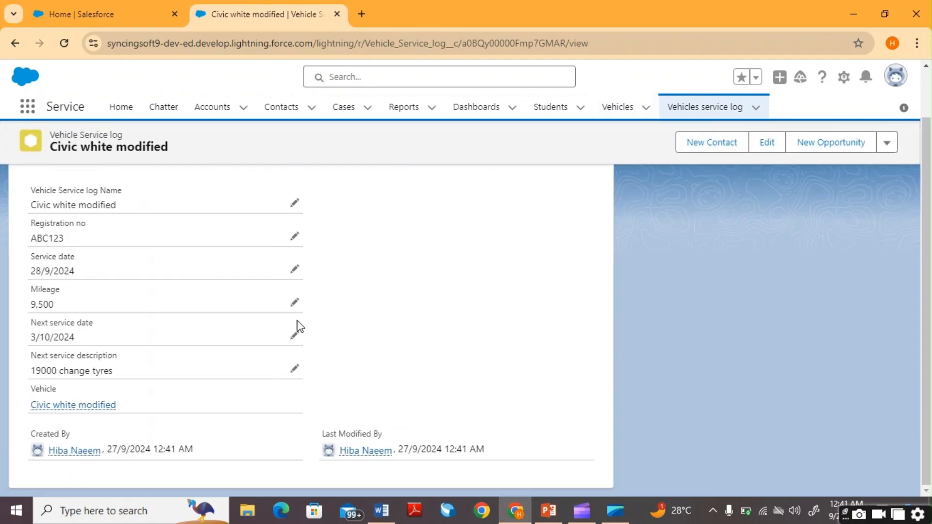
# Follow the service log's Vehicle link to inspect the parent record, and reopen the log from the Vehicles service log list
pyautogui.click(89, 415)
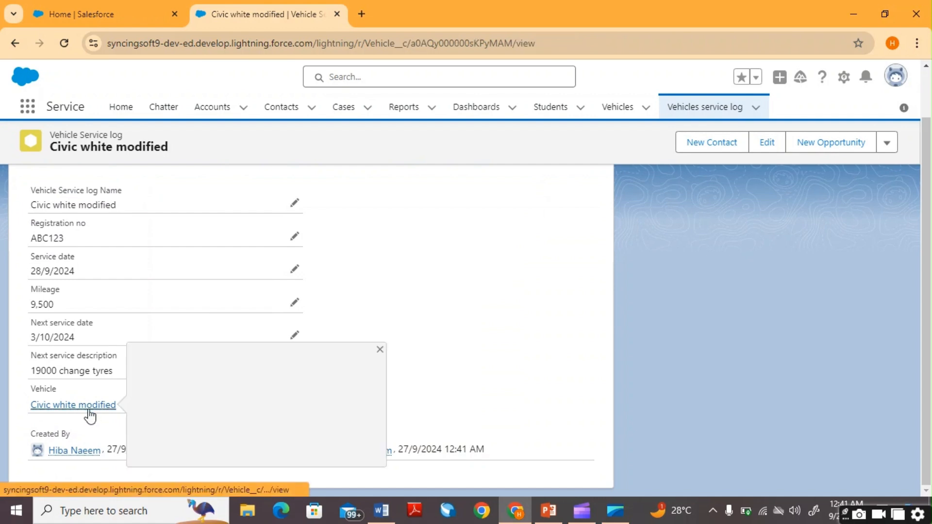
pyautogui.scroll(-2, 285, 337)
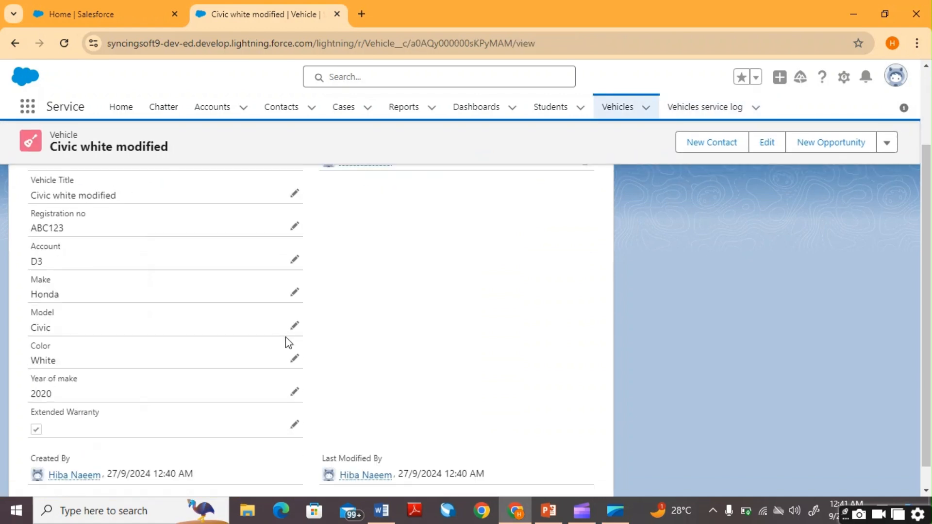
pyautogui.scroll(3, 285, 337)
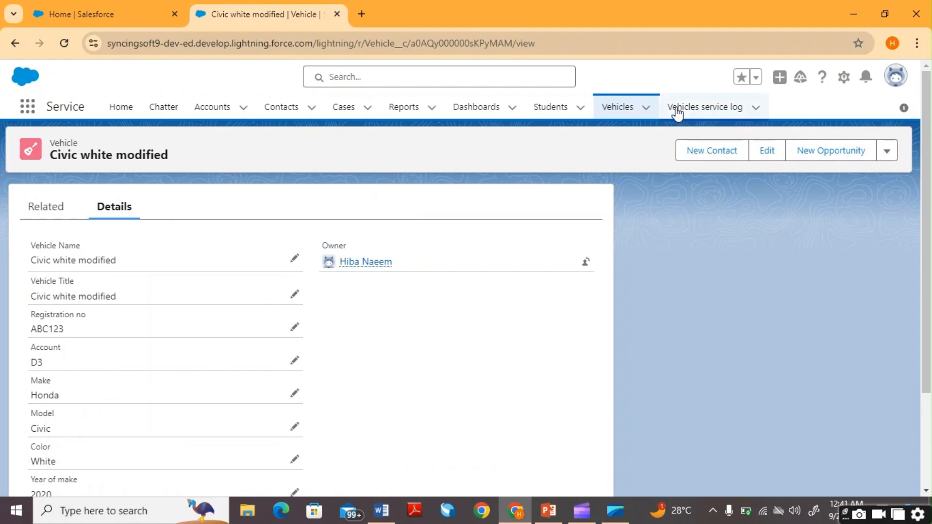
pyautogui.click(676, 109)
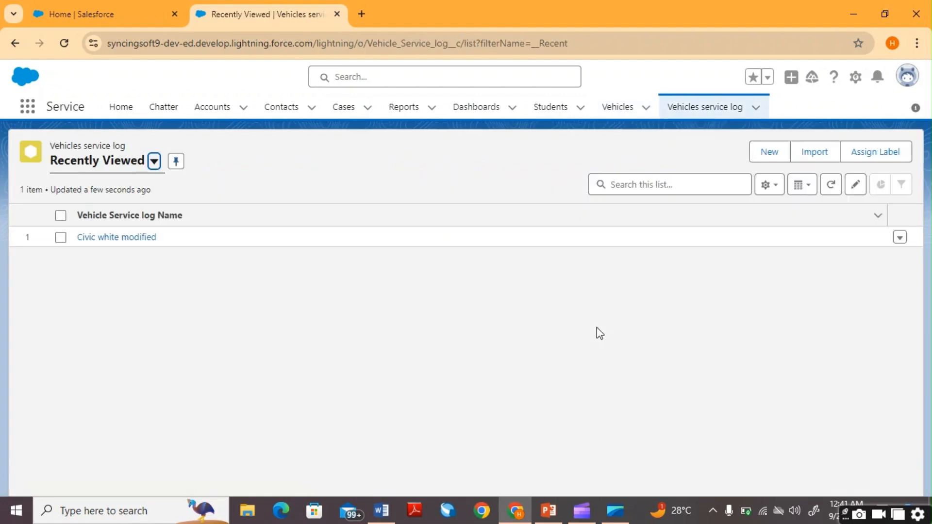
pyautogui.click(149, 241)
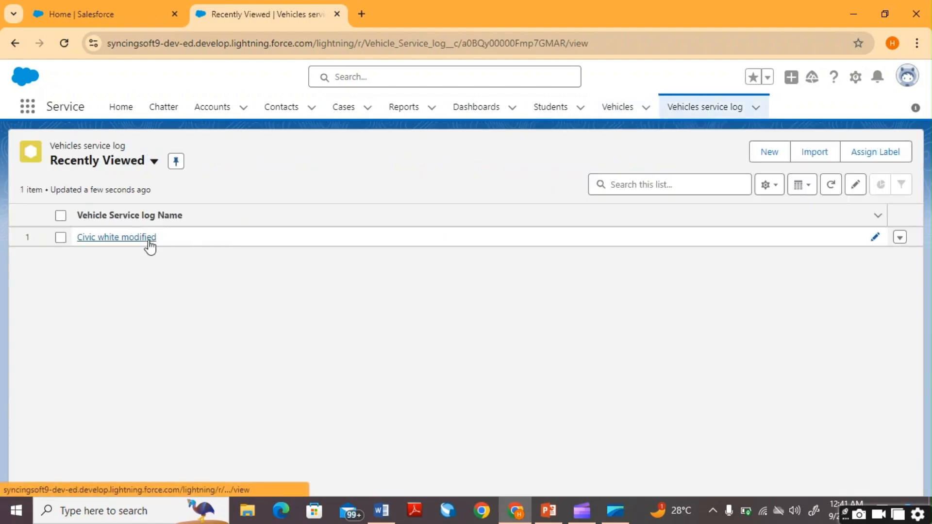
pyautogui.scroll(-1, 455, 299)
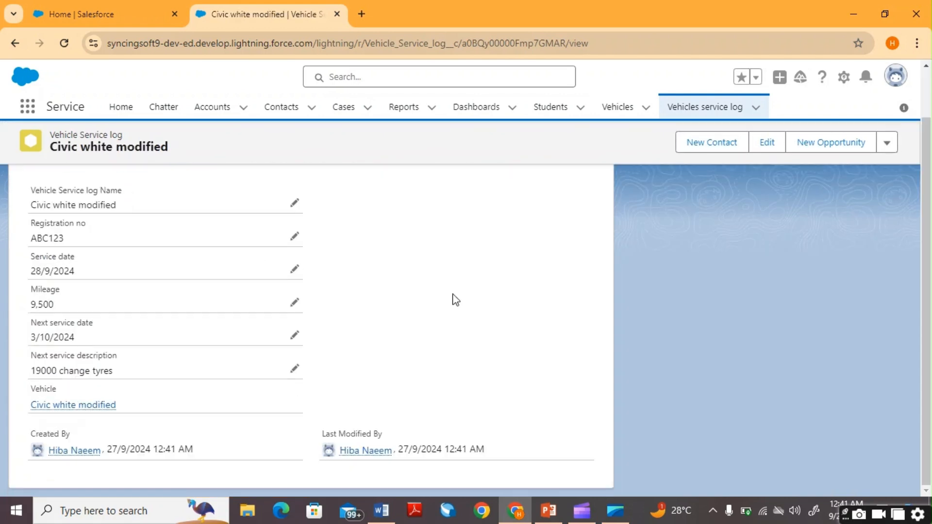